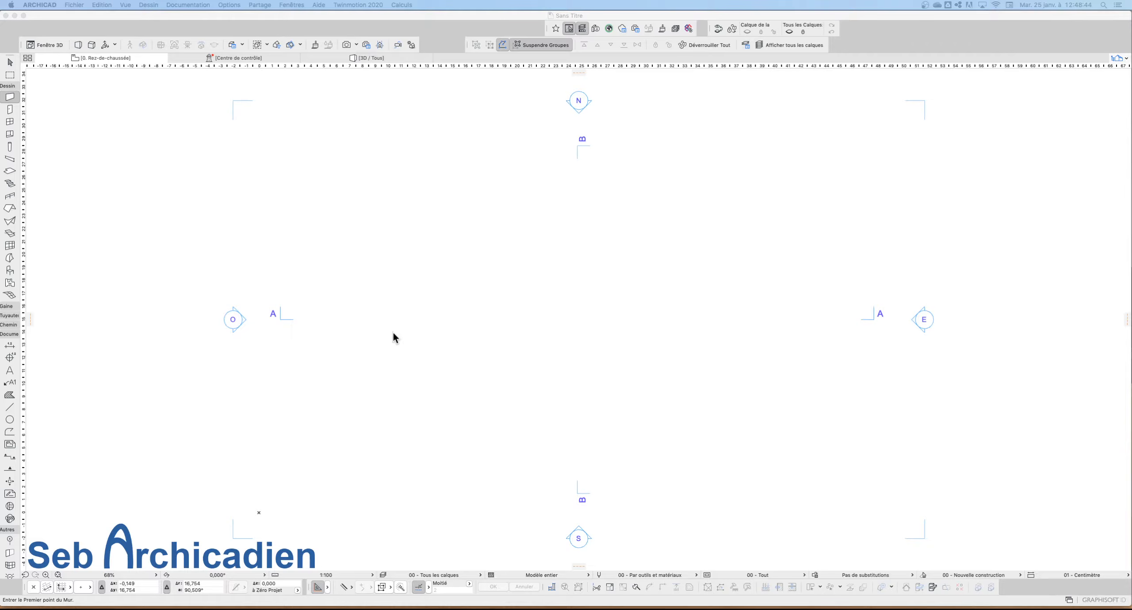
# Step: Apply the Video work environment profile
pyautogui.click(440, 25)
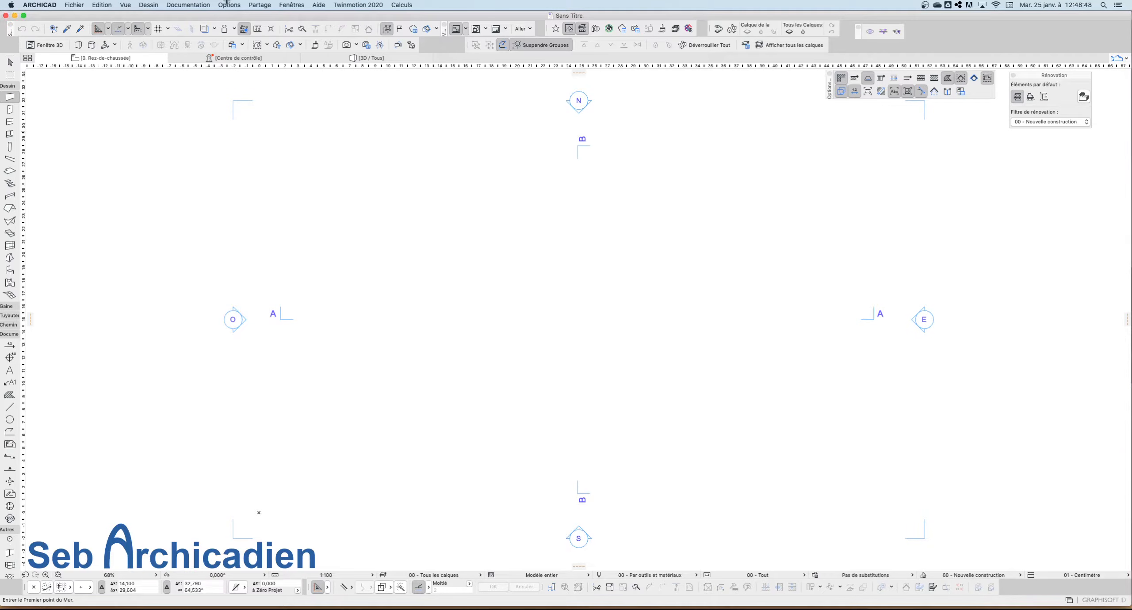
pyautogui.click(259, 5)
pyautogui.moveTo(265, 116)
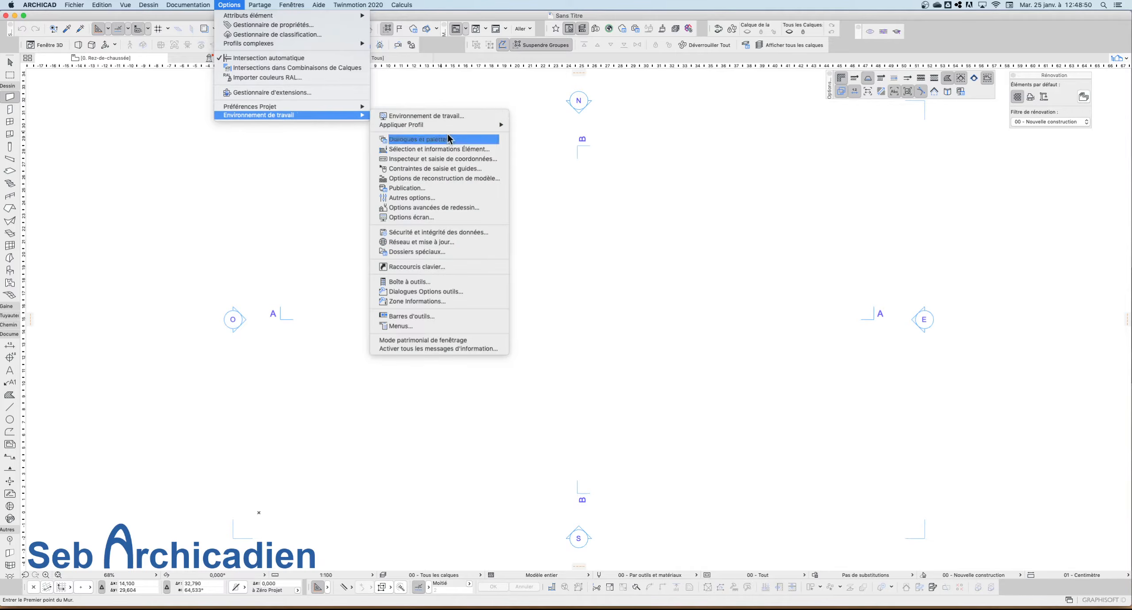
pyautogui.moveTo(418, 125)
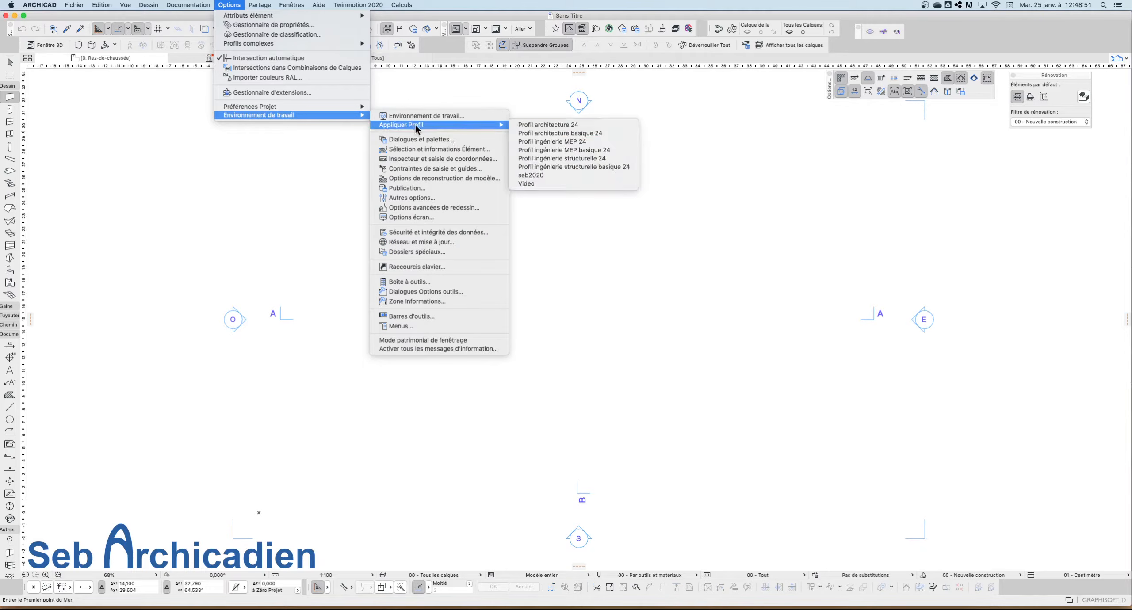
pyautogui.click(542, 184)
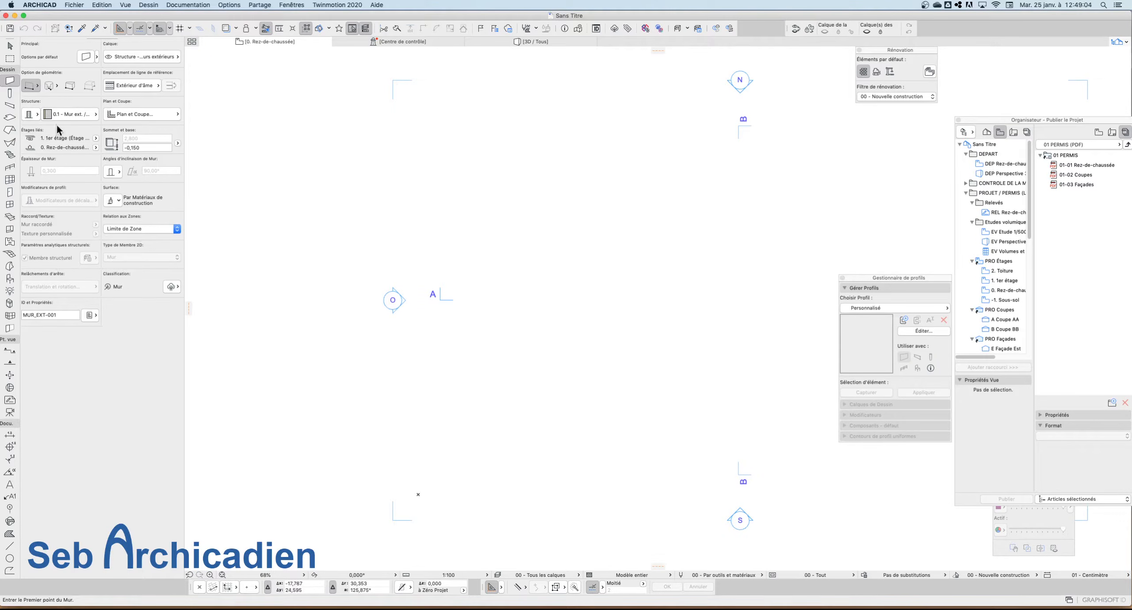
# Step: Move the Gestionnaire de profils palette further down, just below its current place beside the Organisateur
pyautogui.press('i')
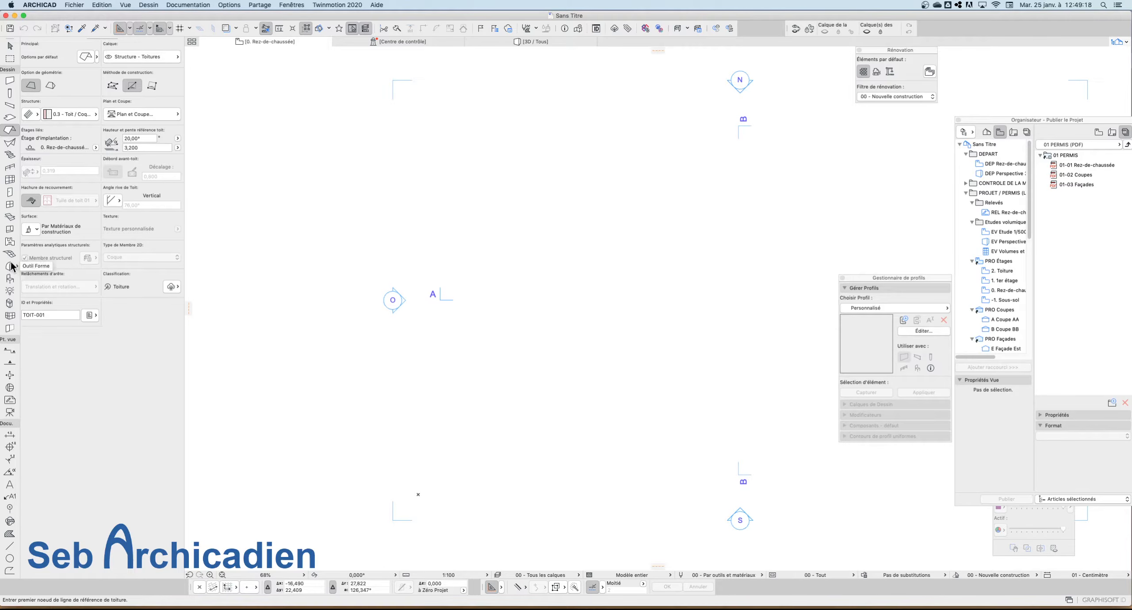
pyautogui.scroll(-3, 323, 301)
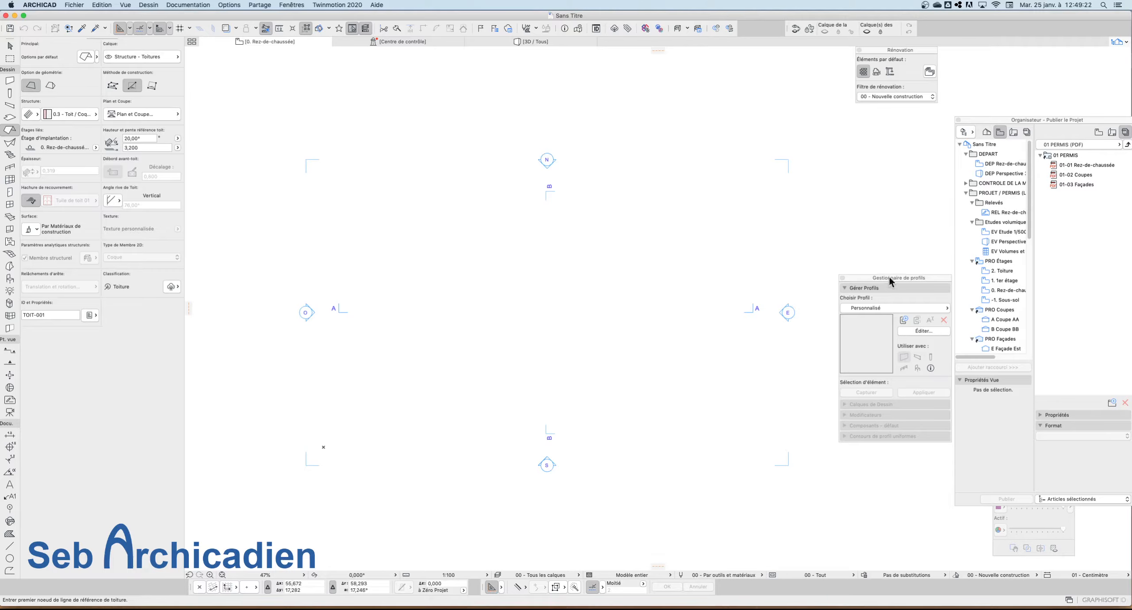
pyautogui.moveTo(889, 280); pyautogui.dragTo(896, 356)
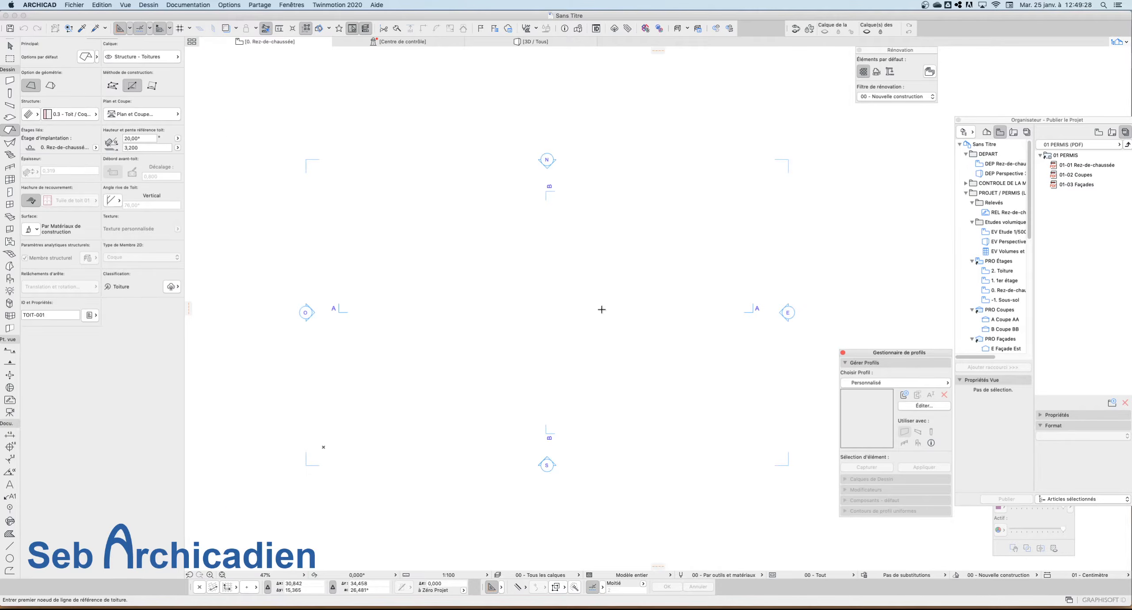
pyautogui.scroll(5, 601, 308)
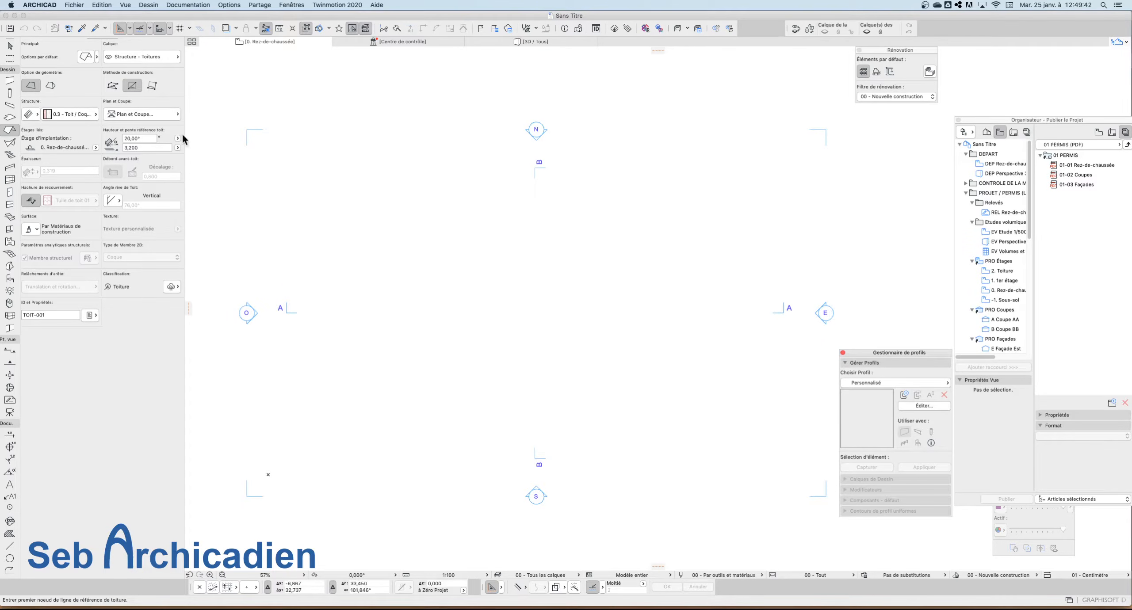
pyautogui.click(152, 5)
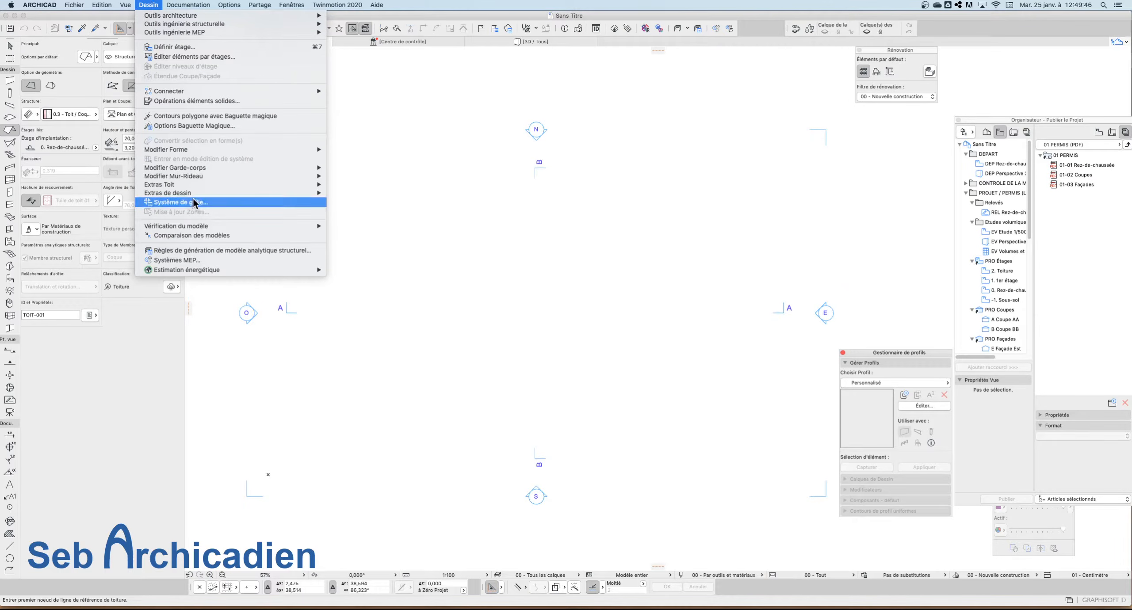
pyautogui.moveTo(200, 193)
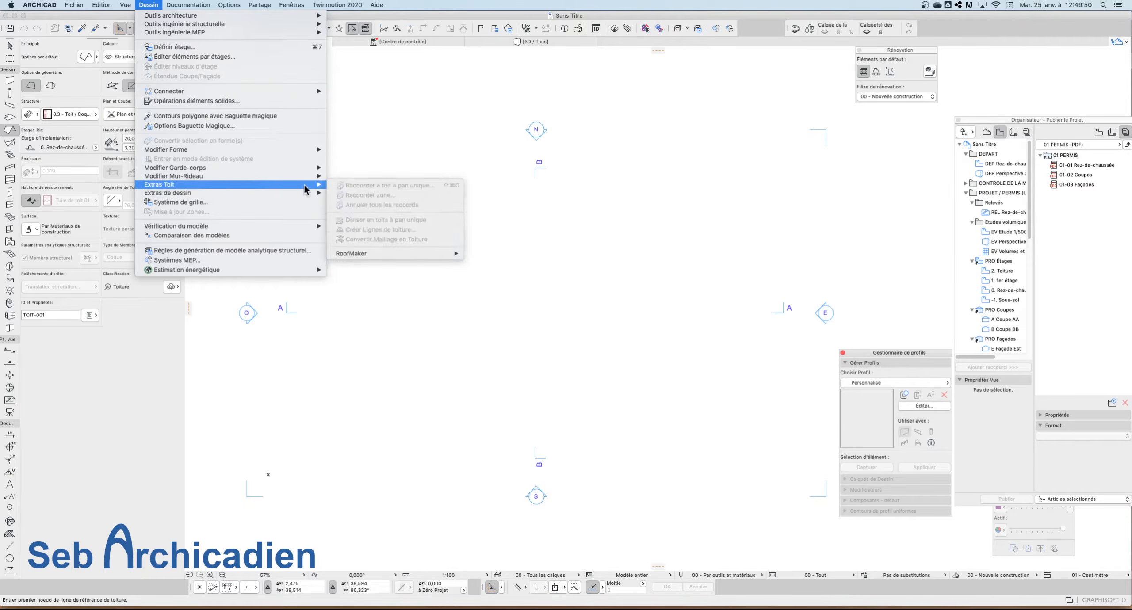
pyautogui.moveTo(264, 194)
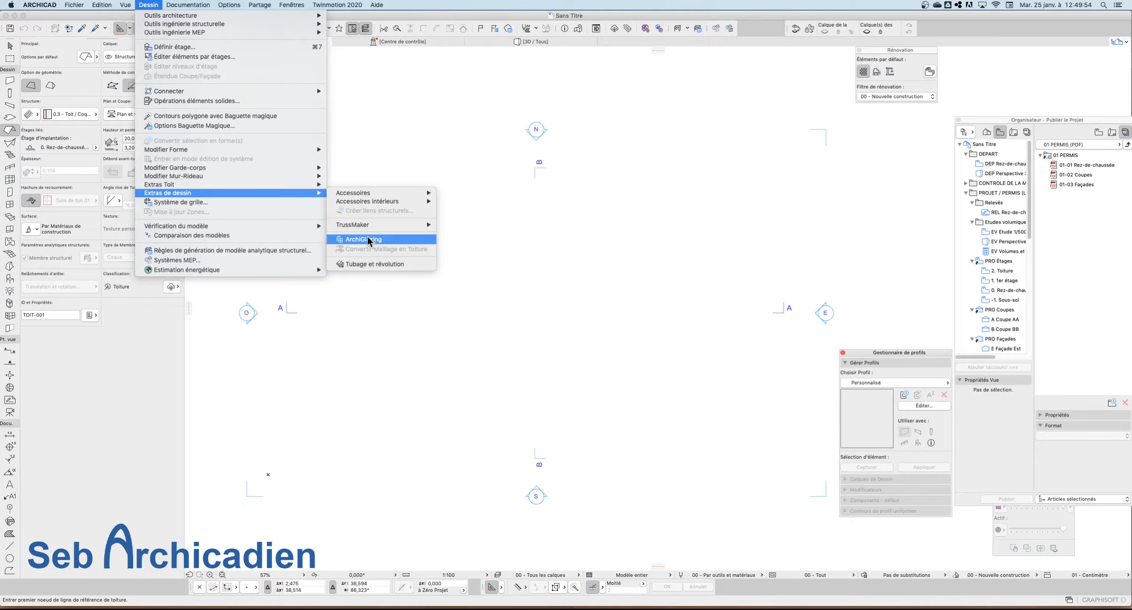
pyautogui.click(153, 5)
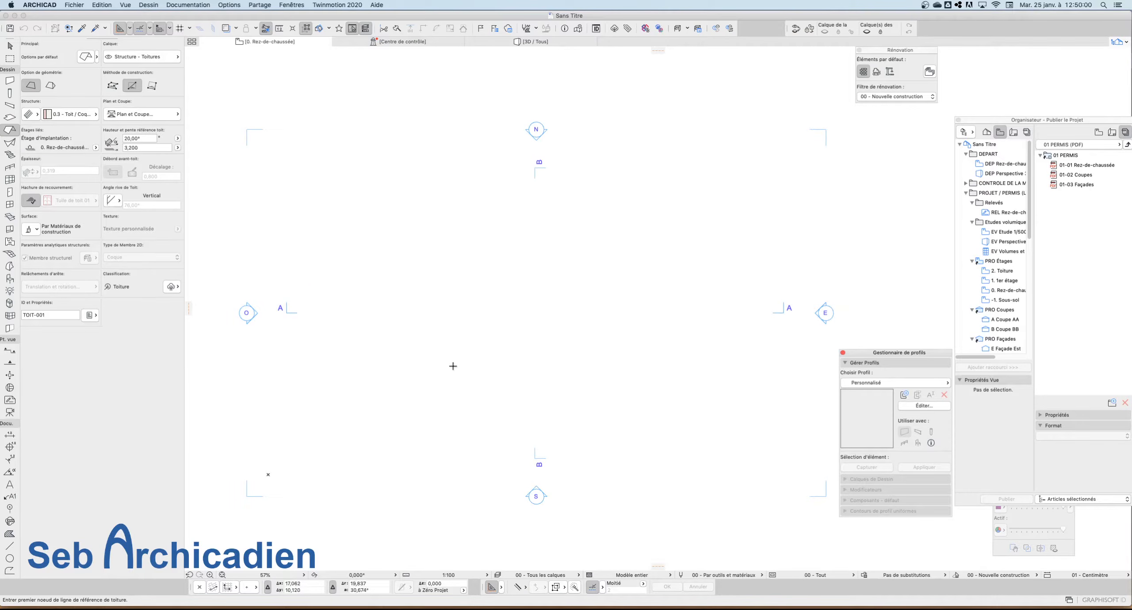
# Step: Draw a rectangle of exterior walls about 7.17 m by 10.24 m on the ground floor, between the elevation markers
pyautogui.click(14, 82)
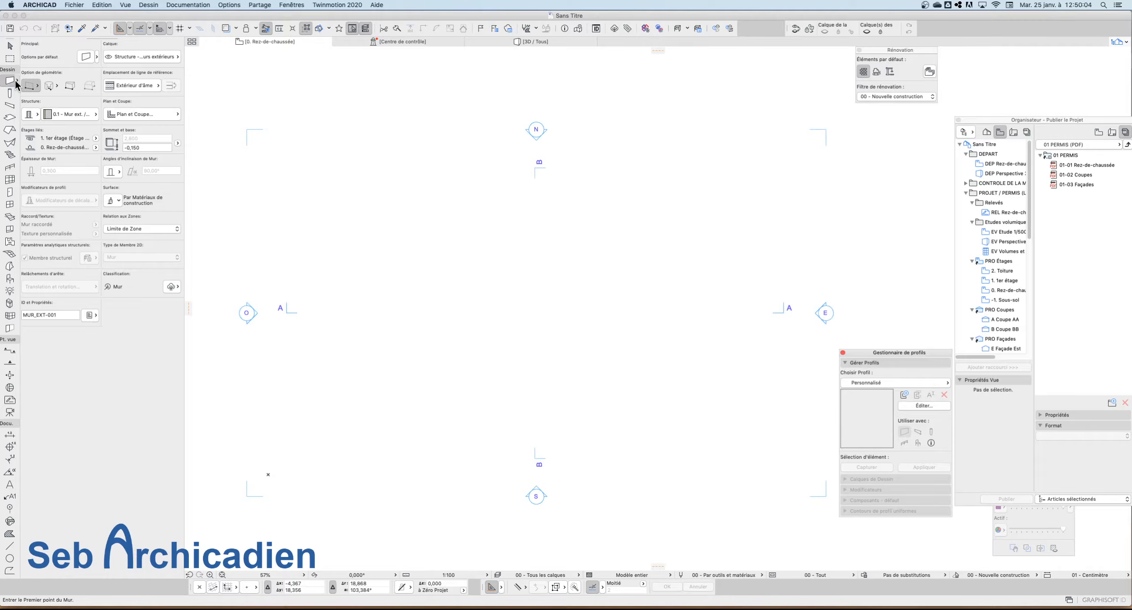
pyautogui.click(16, 81)
pyautogui.click(5, 76)
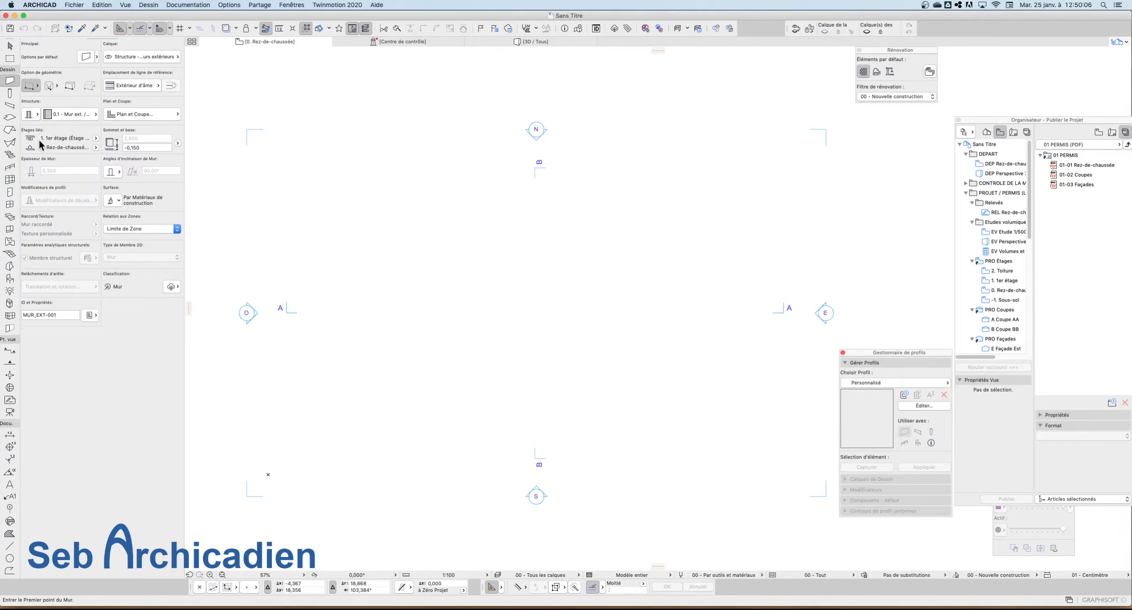
pyautogui.click(38, 86)
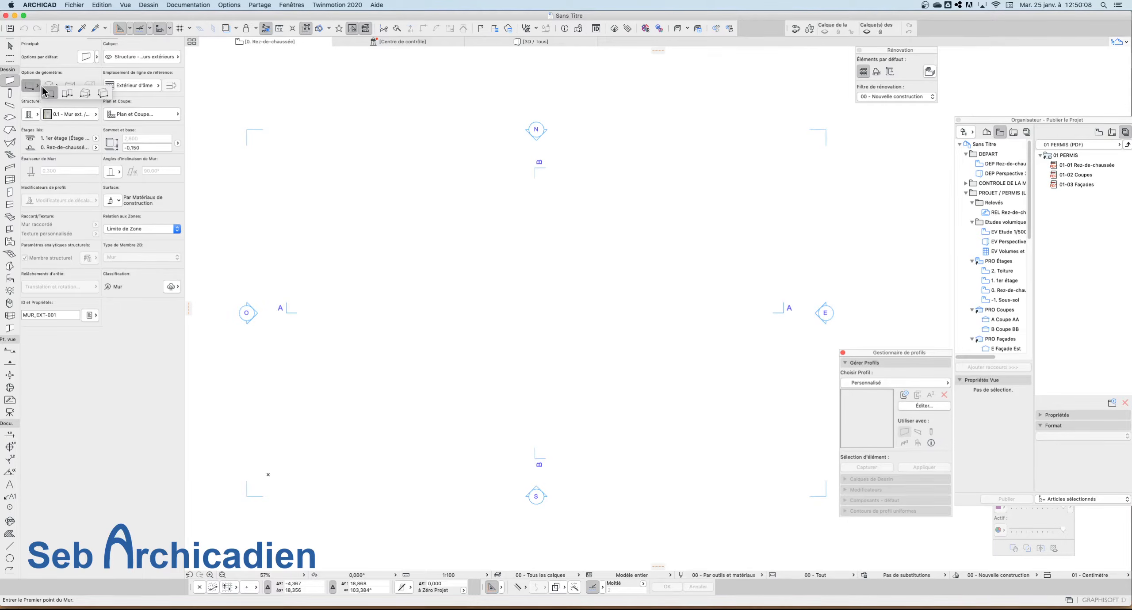
pyautogui.click(70, 101)
pyautogui.click(504, 222)
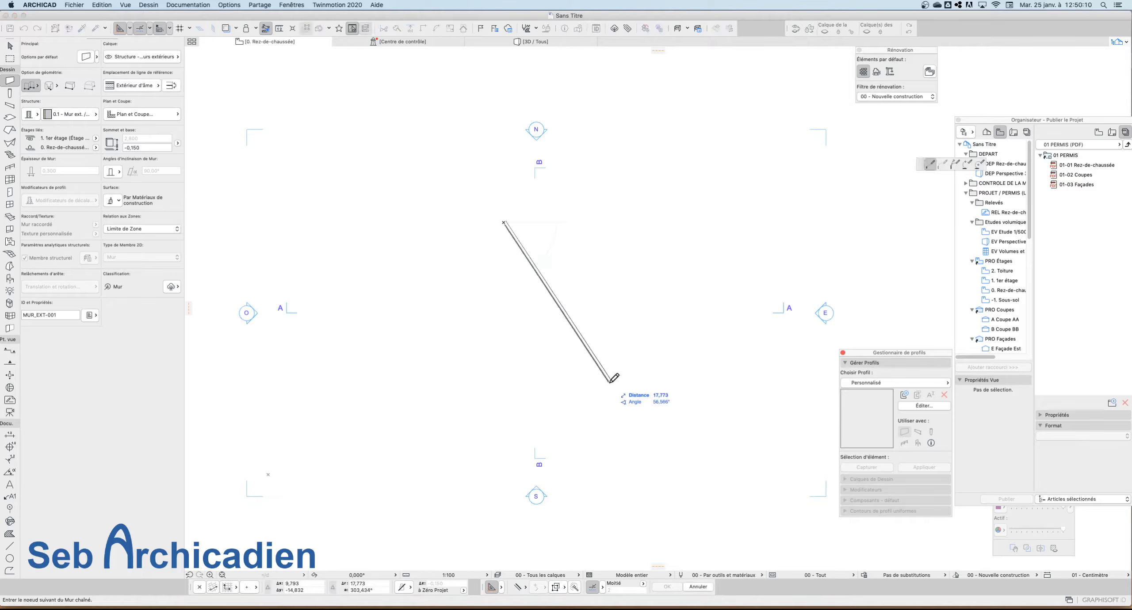
pyautogui.click(37, 88)
pyautogui.click(80, 93)
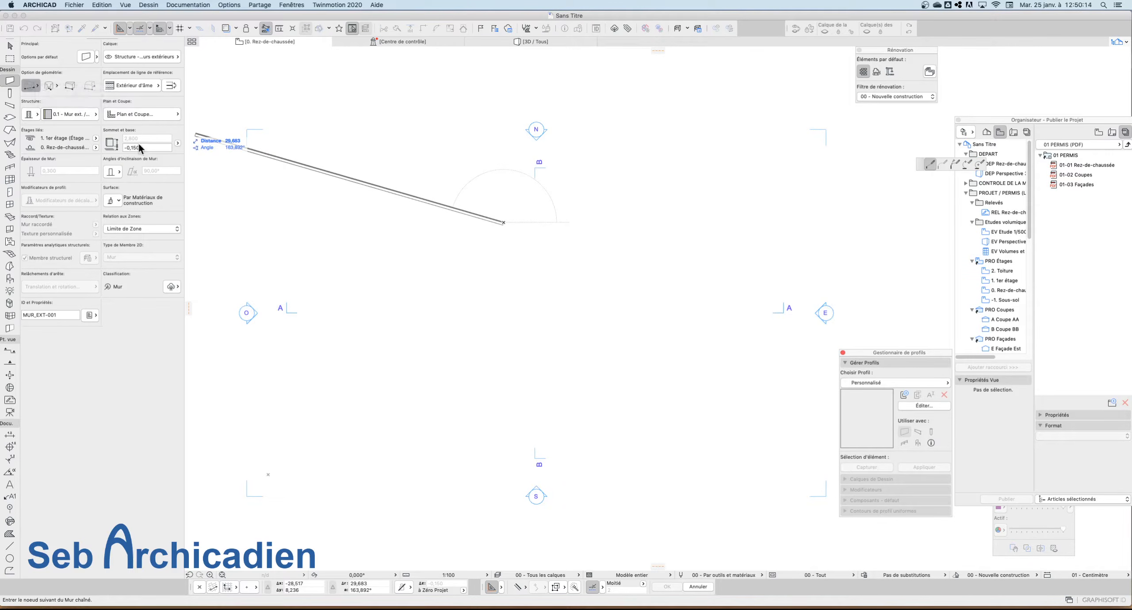
pyautogui.click(581, 333)
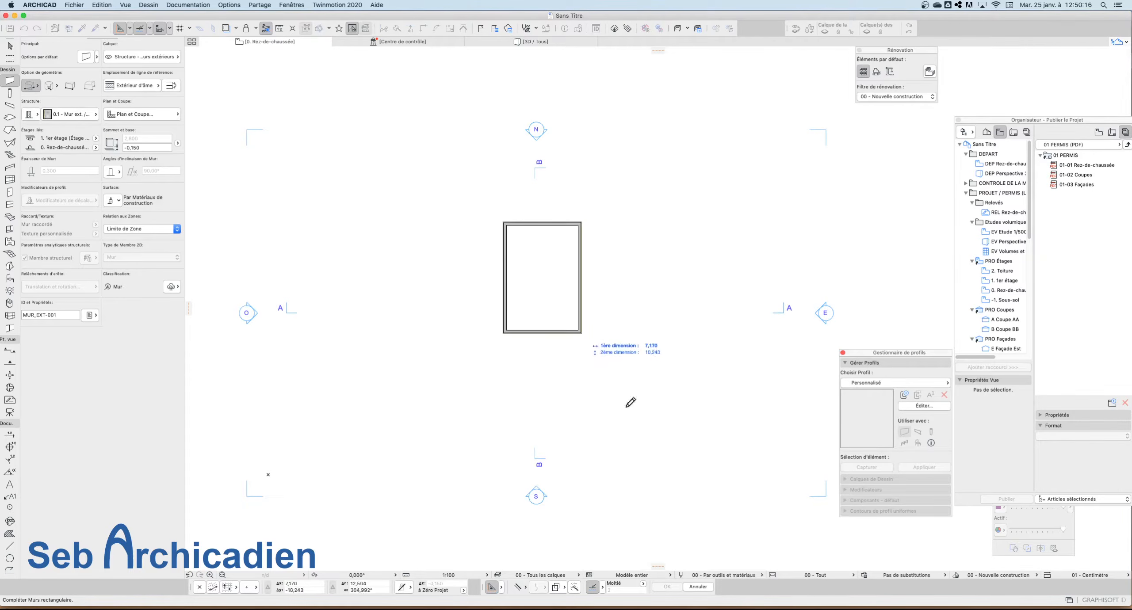
# Step: Select all four walls of the rectangle and start an ArchiGlazing Lanterneau on them
pyautogui.scroll(3, 527, 169)
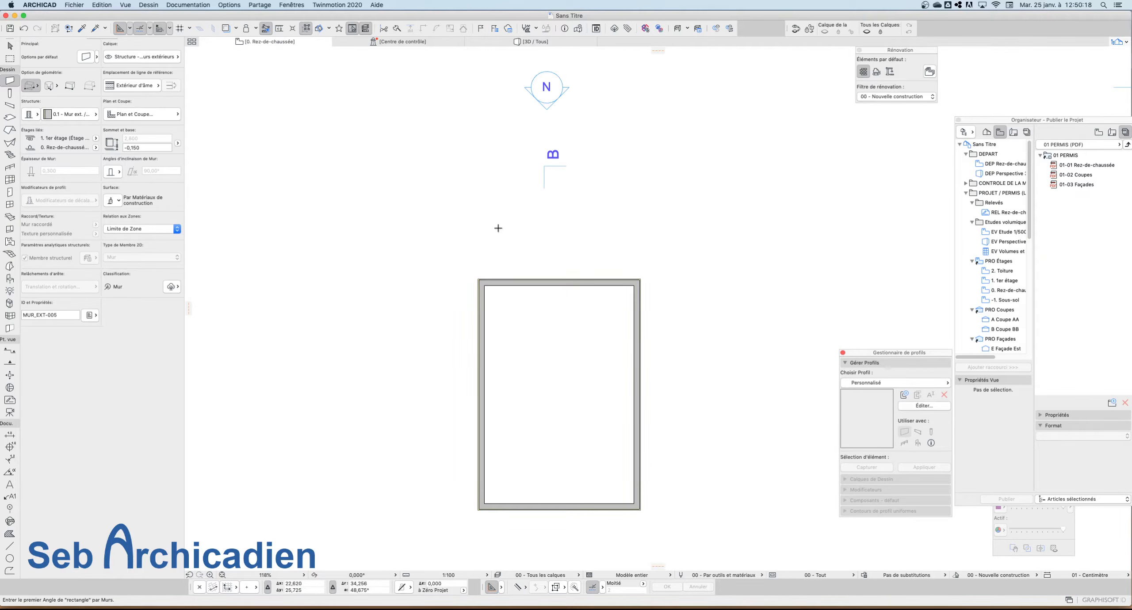
pyautogui.keyDown('shift'); pyautogui.click(498, 282); pyautogui.keyUp('shift')
pyautogui.keyDown('shift'); pyautogui.click(481, 318); pyautogui.keyUp('shift')
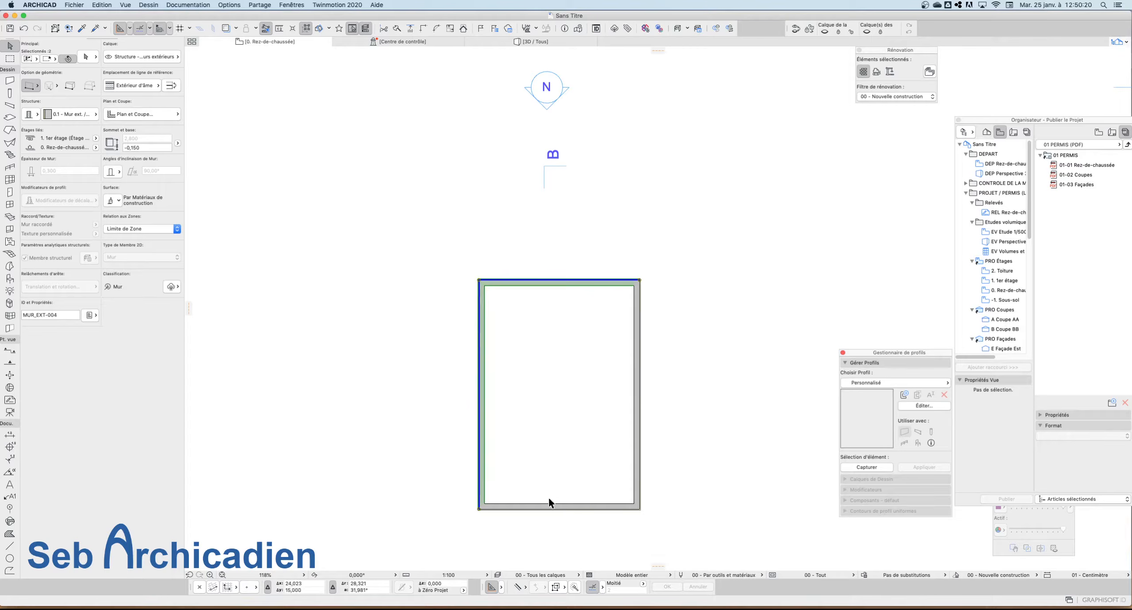
pyautogui.keyDown('shift'); pyautogui.click(556, 508); pyautogui.keyUp('shift')
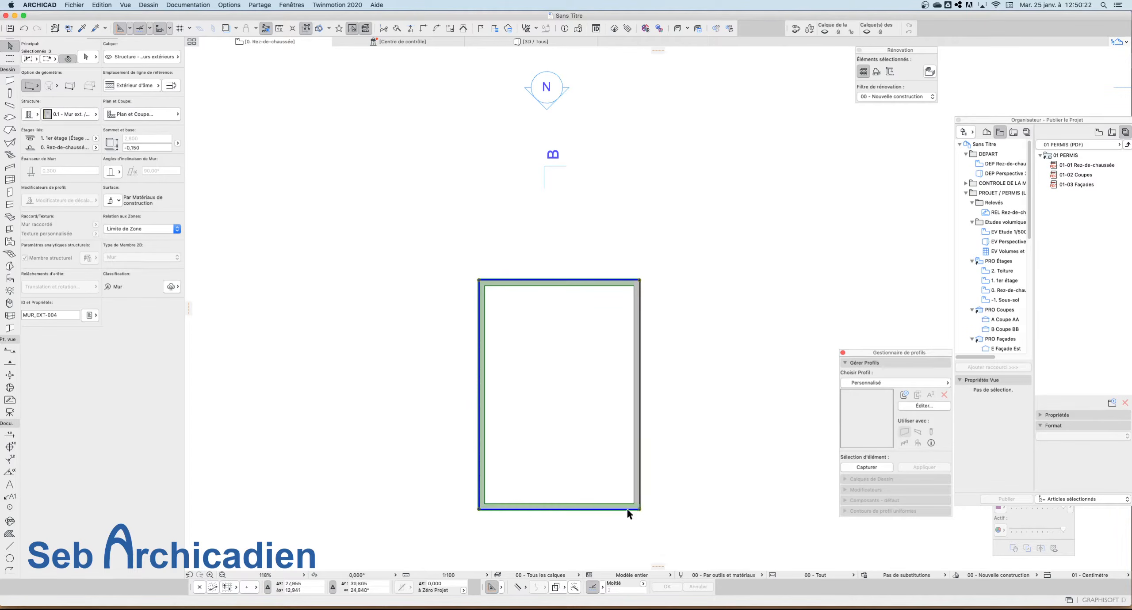
pyautogui.keyDown('shift'); pyautogui.click(639, 489); pyautogui.keyUp('shift')
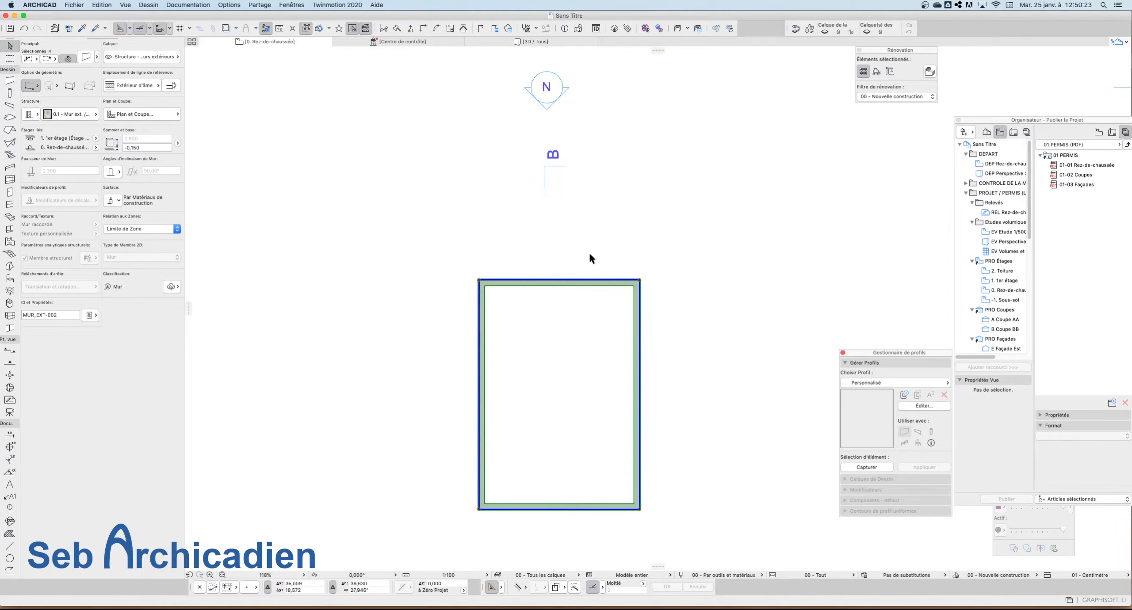
pyautogui.click(141, 5)
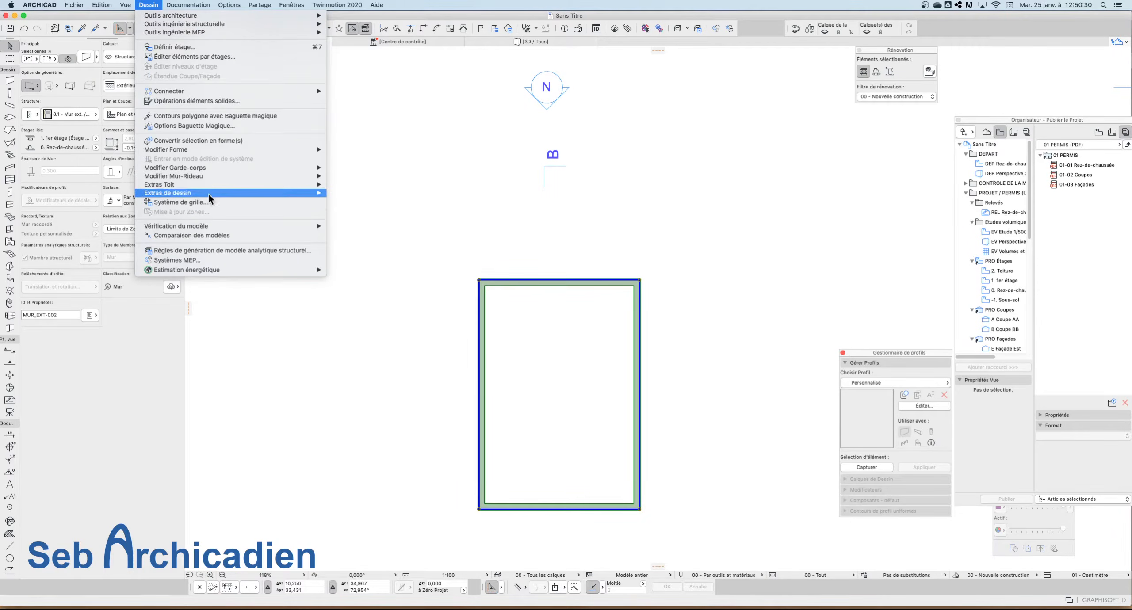
pyautogui.moveTo(208, 195)
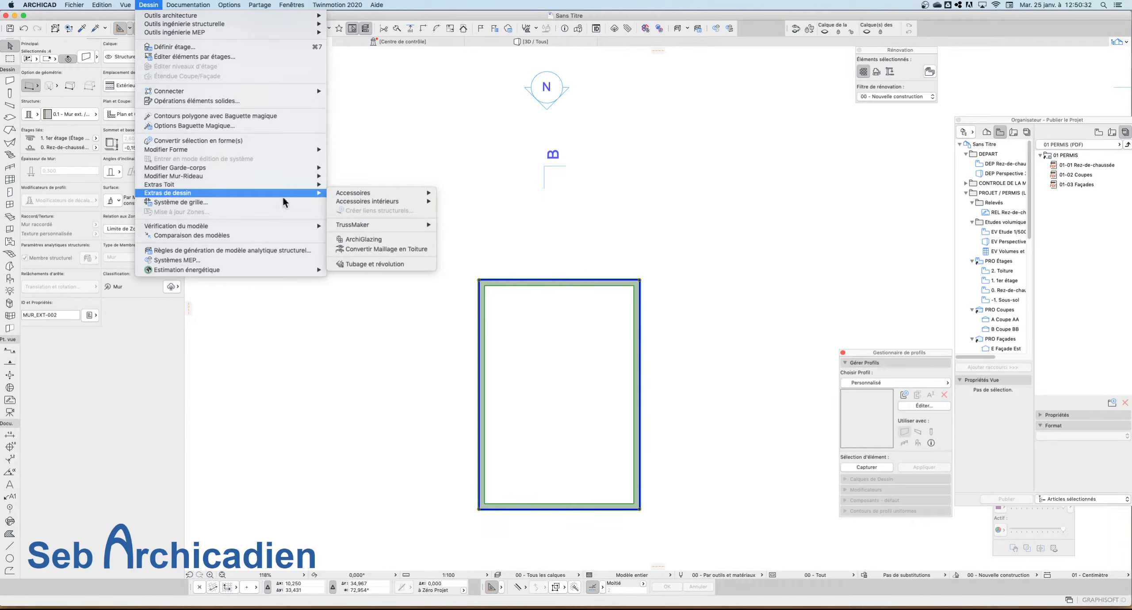
pyautogui.click(374, 239)
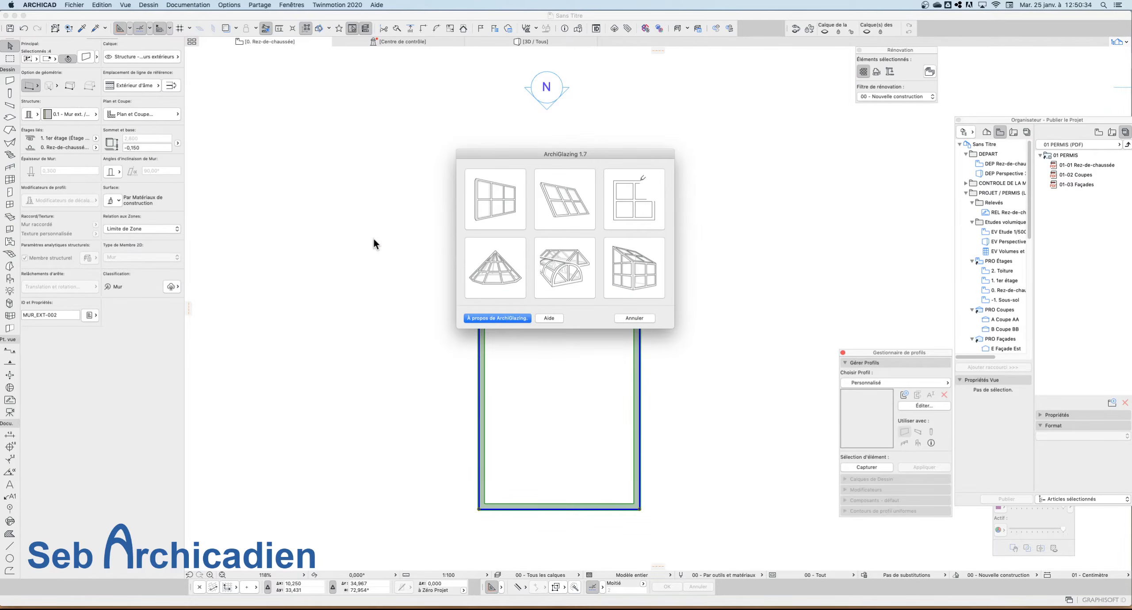
pyautogui.click(558, 262)
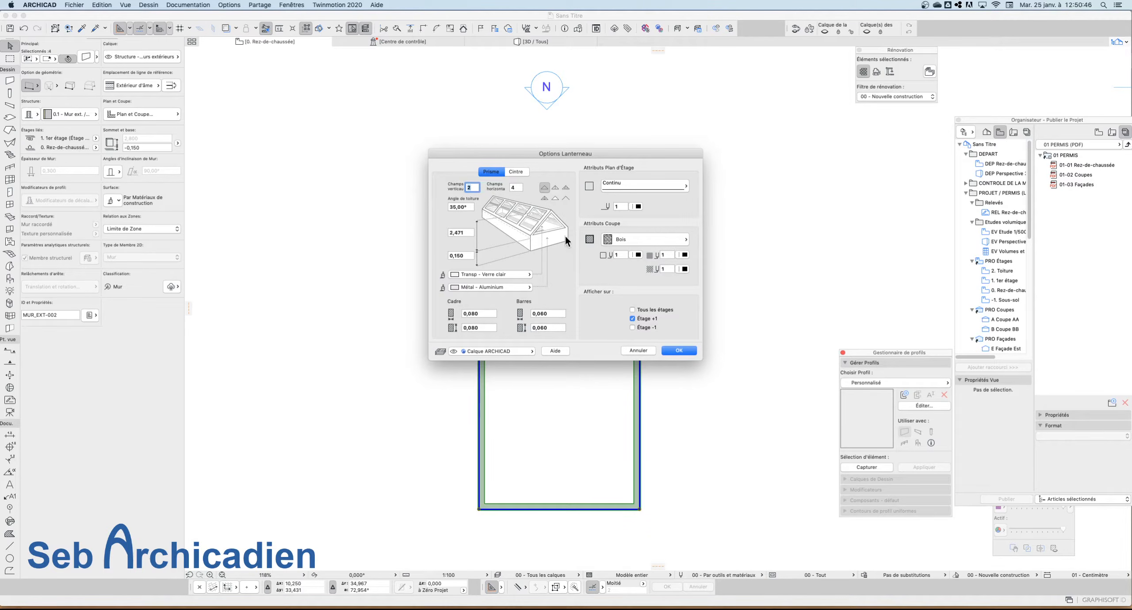
# Step: Try the Cintre shape for the lanterneau with 2 vertical fields and several of its end variants
pyautogui.click(514, 173)
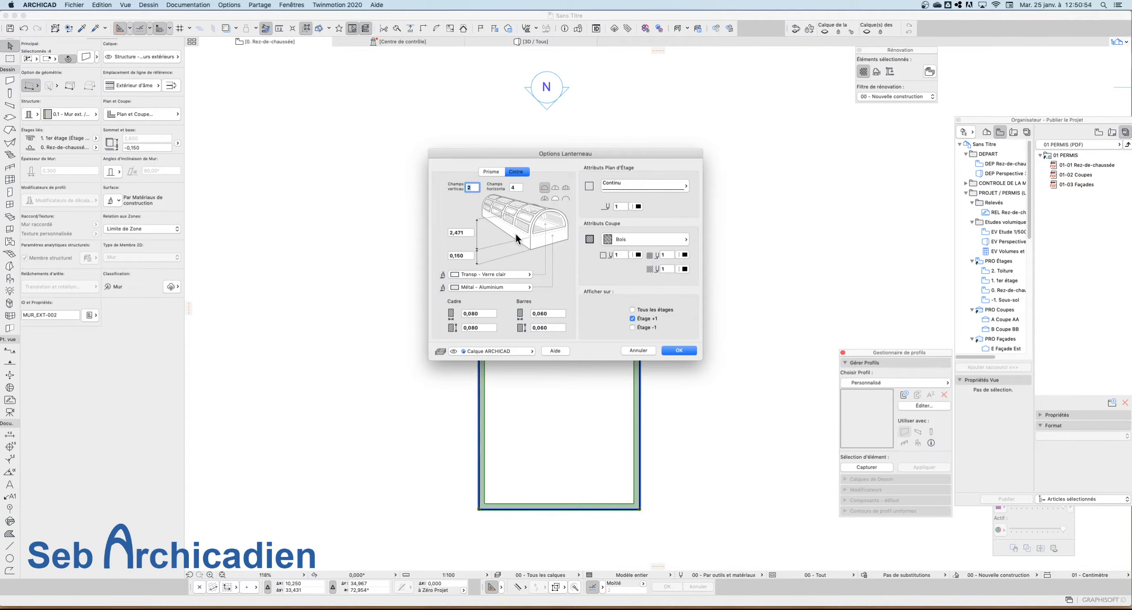
pyautogui.write('2')
pyautogui.press('Tab')
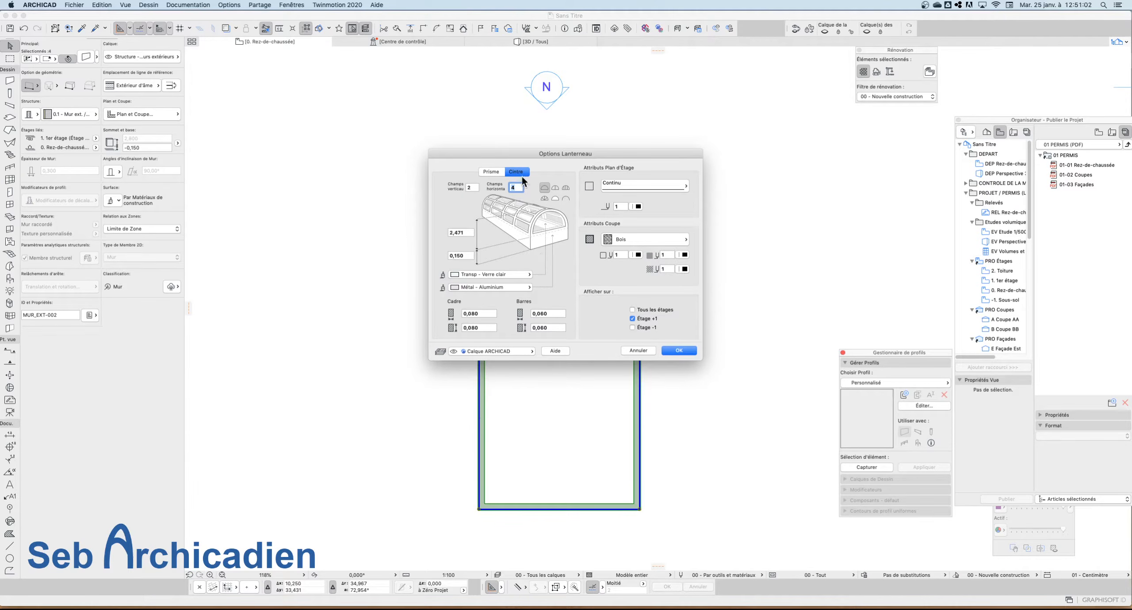
pyautogui.click(567, 199)
pyautogui.click(546, 198)
pyautogui.click(545, 188)
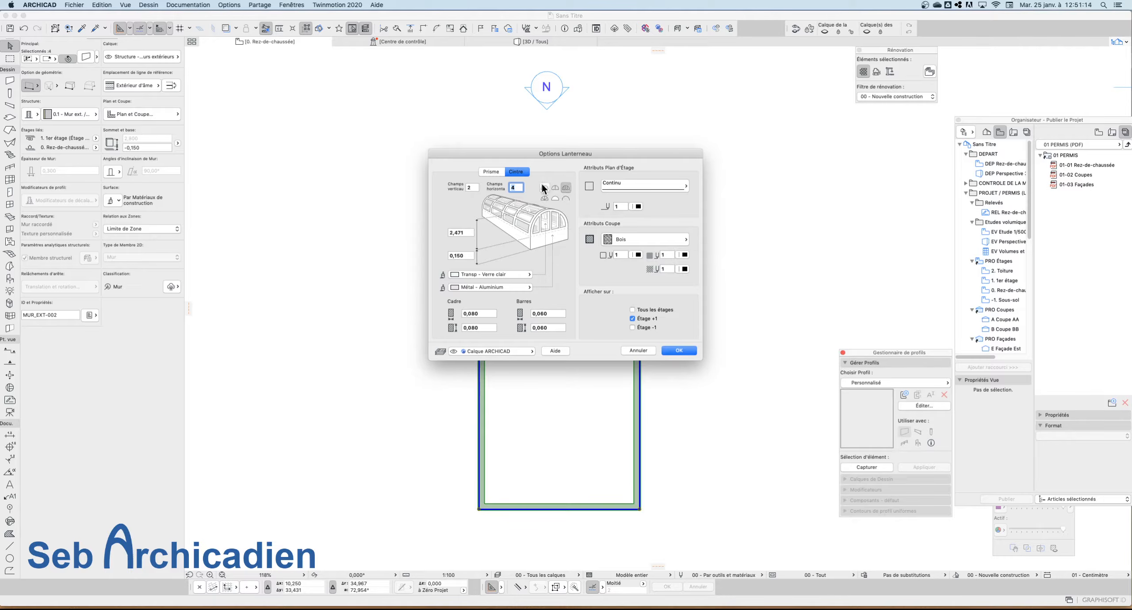
pyautogui.click(566, 188)
# Step: Switch the lanterneau to the Prisme shape and choose its first end variant, with both glazed gables
pyautogui.click(488, 175)
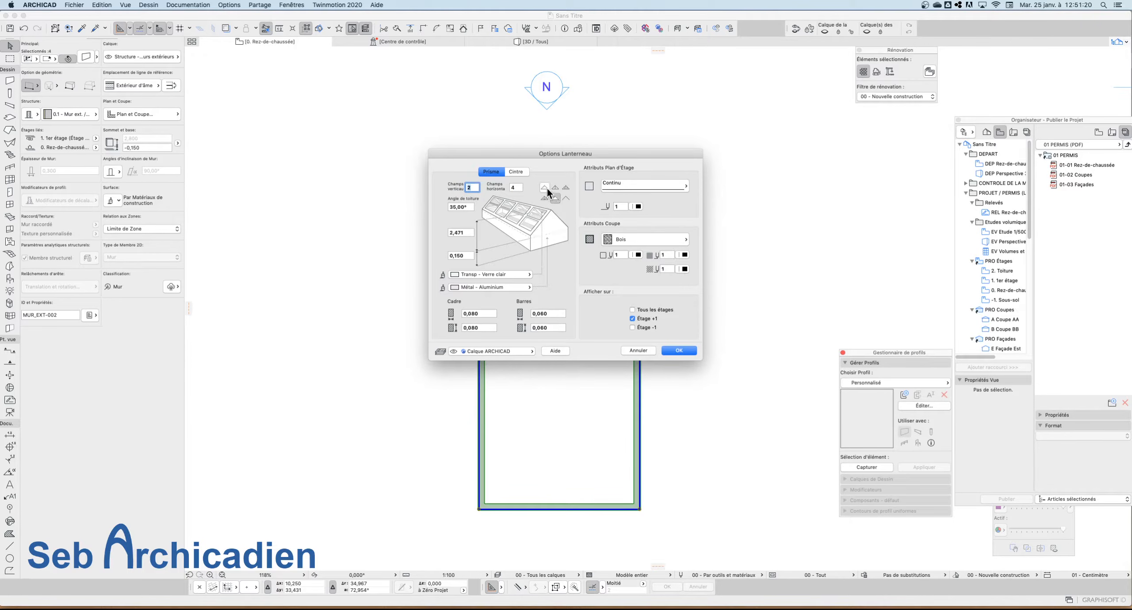
pyautogui.click(555, 187)
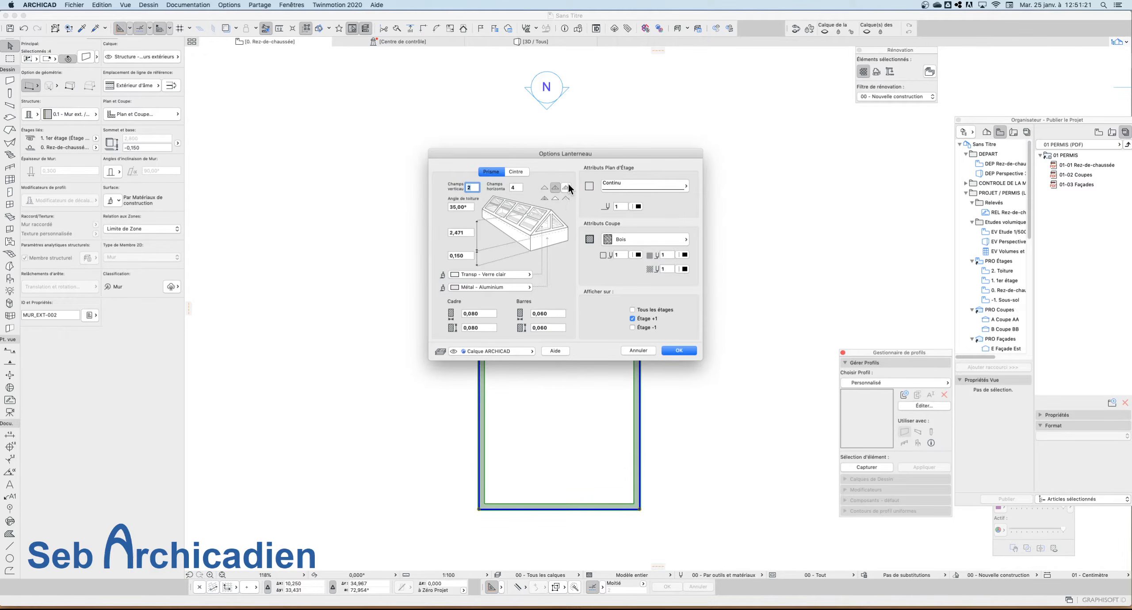
pyautogui.click(544, 188)
# Step: Set the lanterneau's roof angle to 20° and place it on the selected walls
pyautogui.click(471, 207)
pyautogui.click(472, 207)
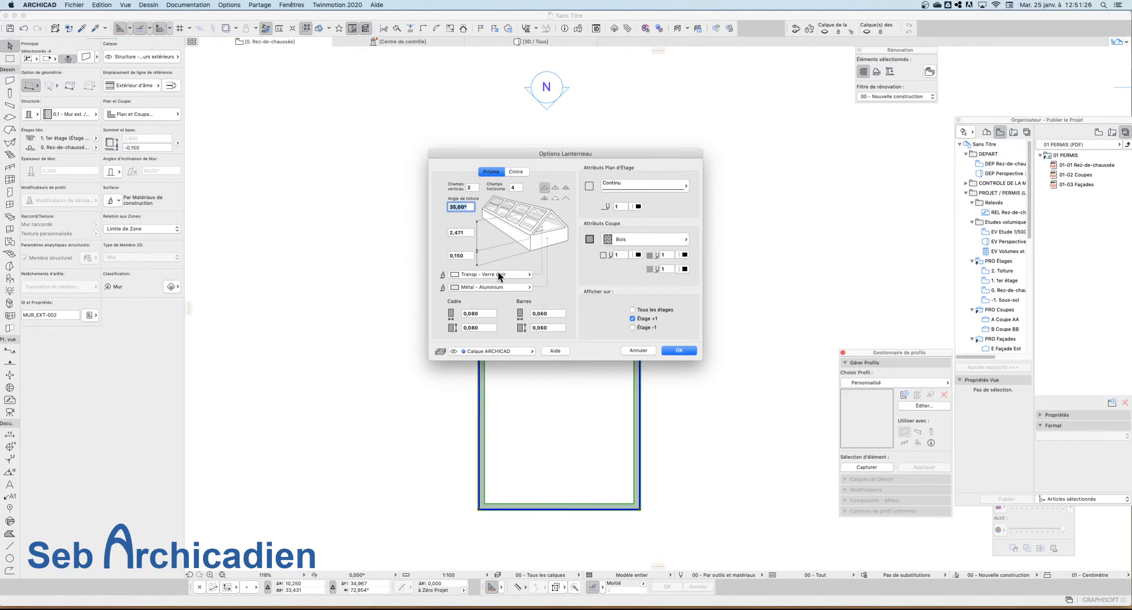
pyautogui.write('20')
pyautogui.moveTo(471, 233); pyautogui.dragTo(452, 237)
pyautogui.write('1')
pyautogui.click(471, 207)
pyautogui.write('20')
pyautogui.click(682, 351)
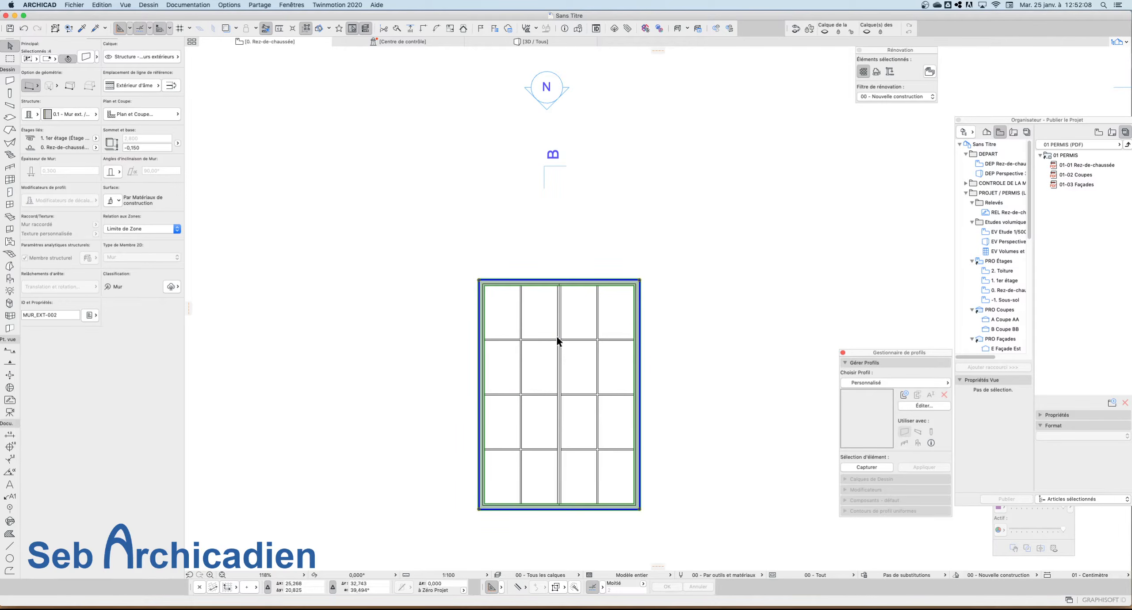
# Step: Select the placed lanterneau and check its display in the project map's 1er étage and Rez-de-chaussée plans
pyautogui.press('Escape')
pyautogui.click(485, 285)
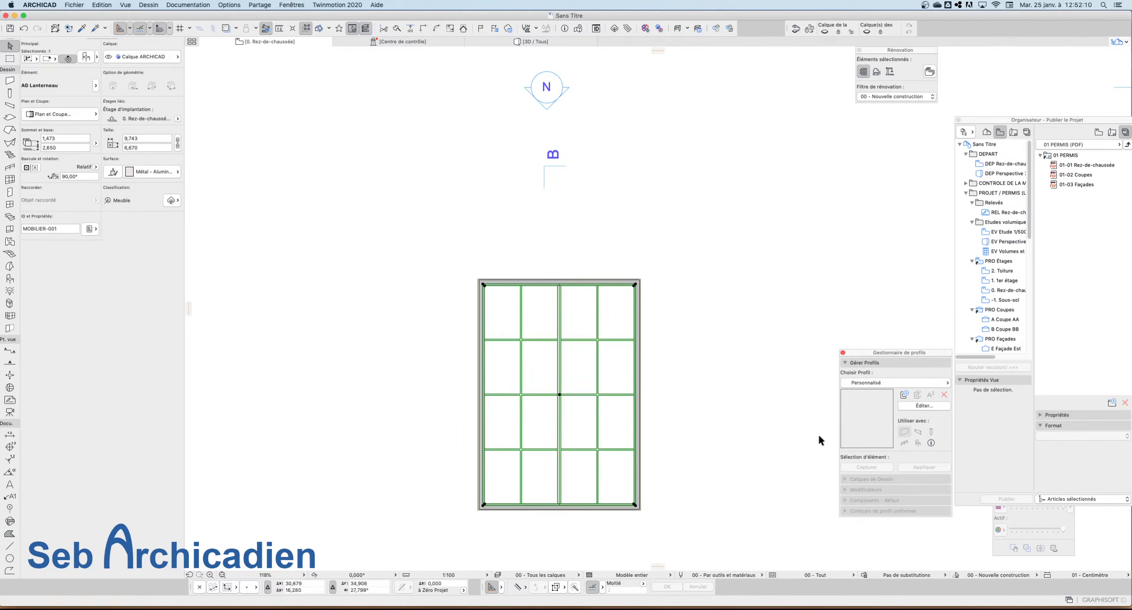
pyautogui.click(986, 132)
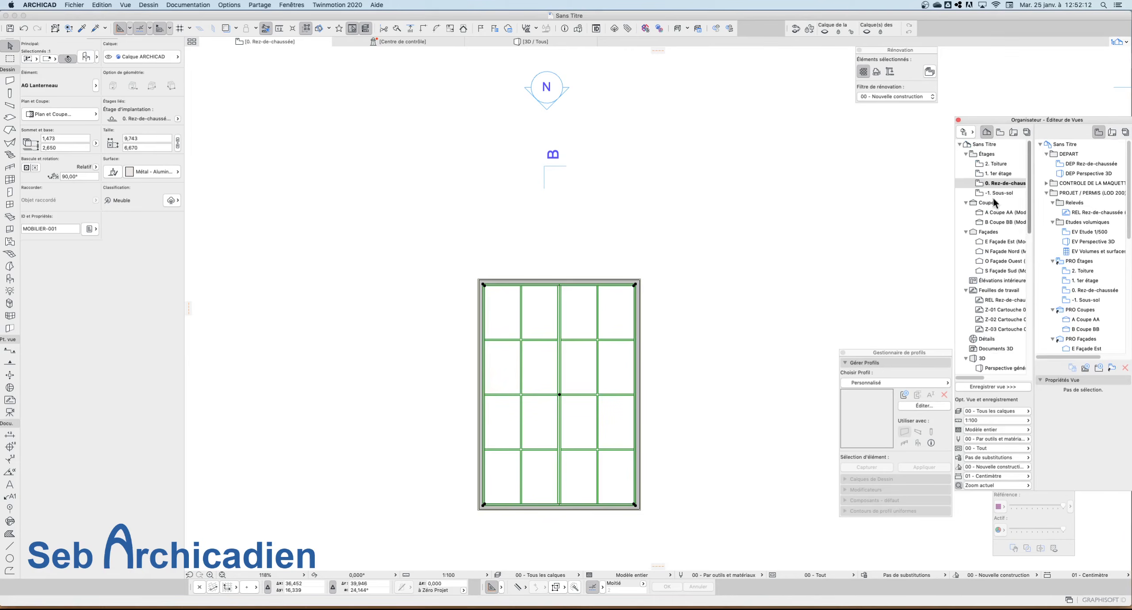
pyautogui.doubleClick(1001, 175)
pyautogui.doubleClick(1000, 183)
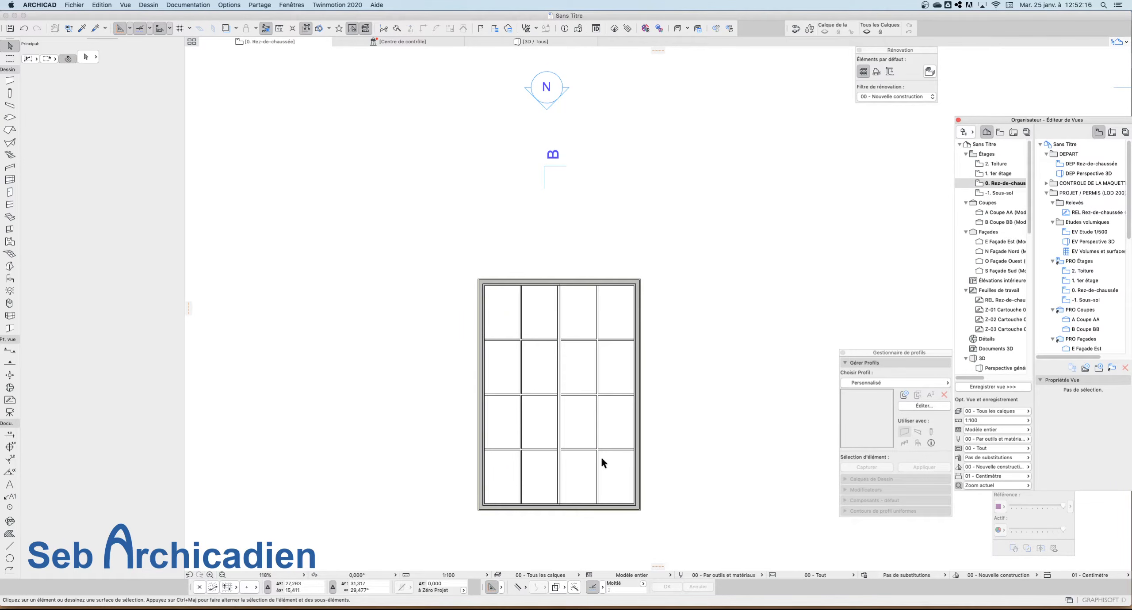
pyautogui.click(503, 341)
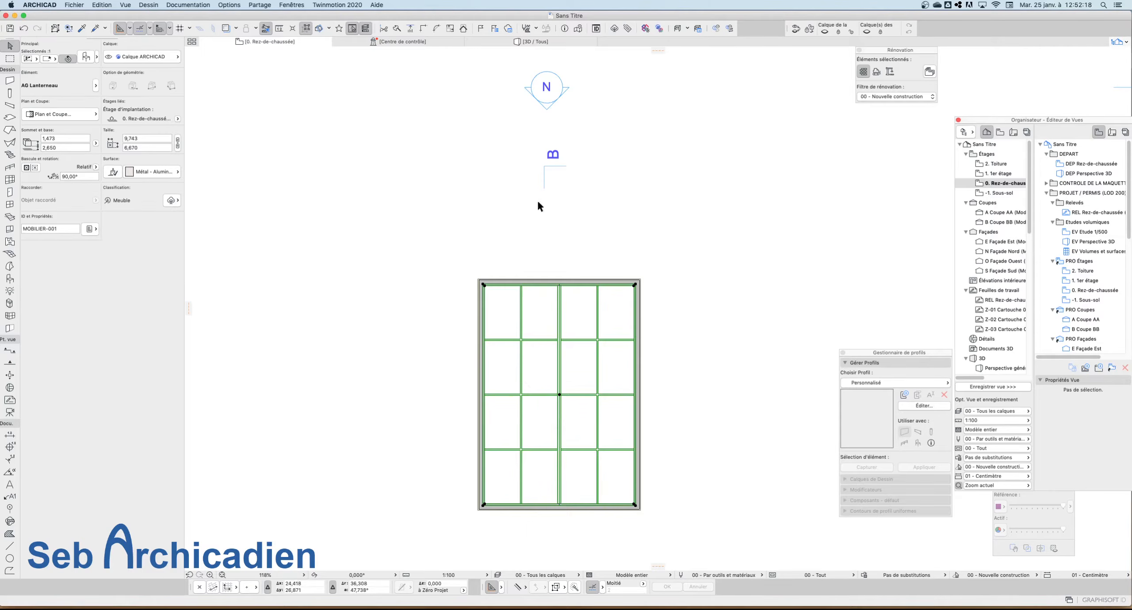
pyautogui.click(607, 217)
# Step: Open the 3D view, fit the whole building in it and examine the lanterneau's glazed roof from above
pyautogui.click(535, 41)
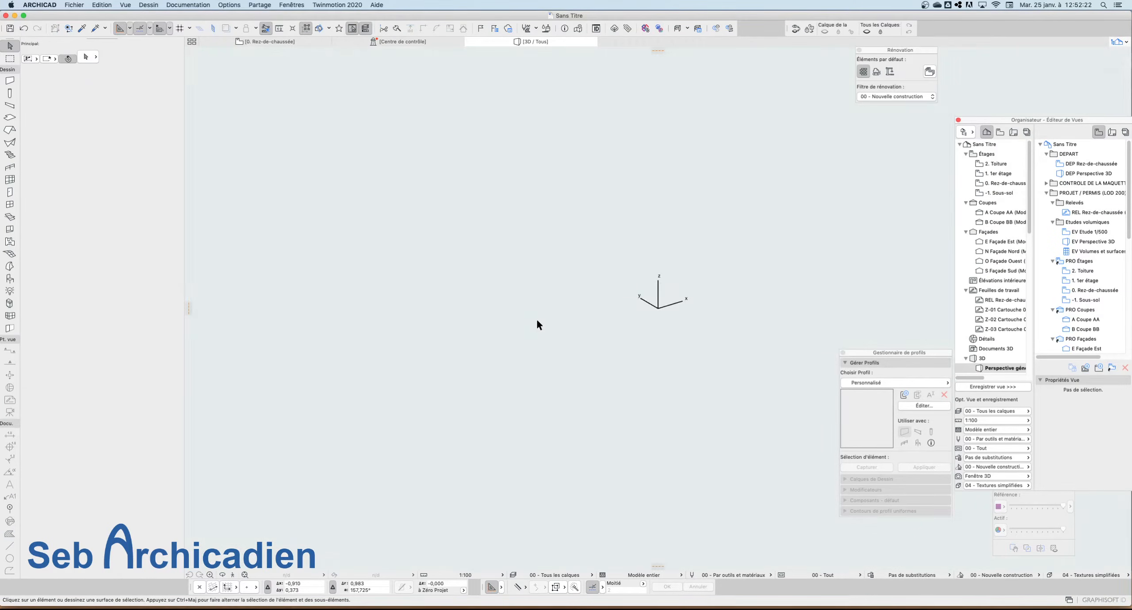
pyautogui.click(245, 575)
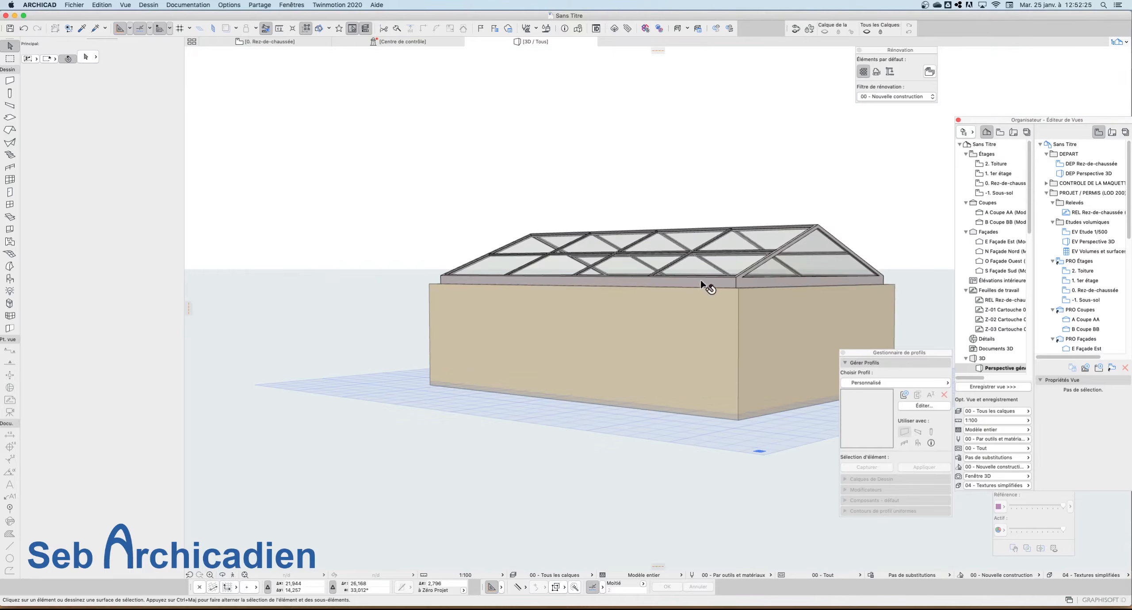
pyautogui.click(223, 575)
pyautogui.moveTo(734, 332); pyautogui.dragTo(753, 244)
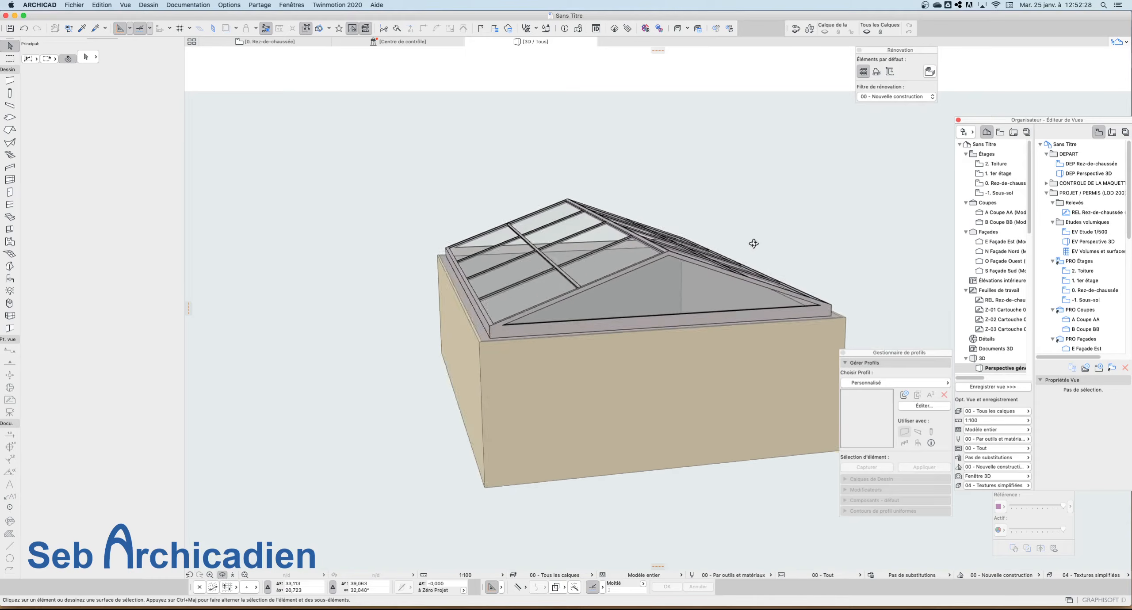
pyautogui.scroll(5, 753, 244)
pyautogui.scroll(-3, 566, 224)
pyautogui.scroll(3, 514, 314)
pyautogui.moveTo(404, 309); pyautogui.dragTo(419, 356)
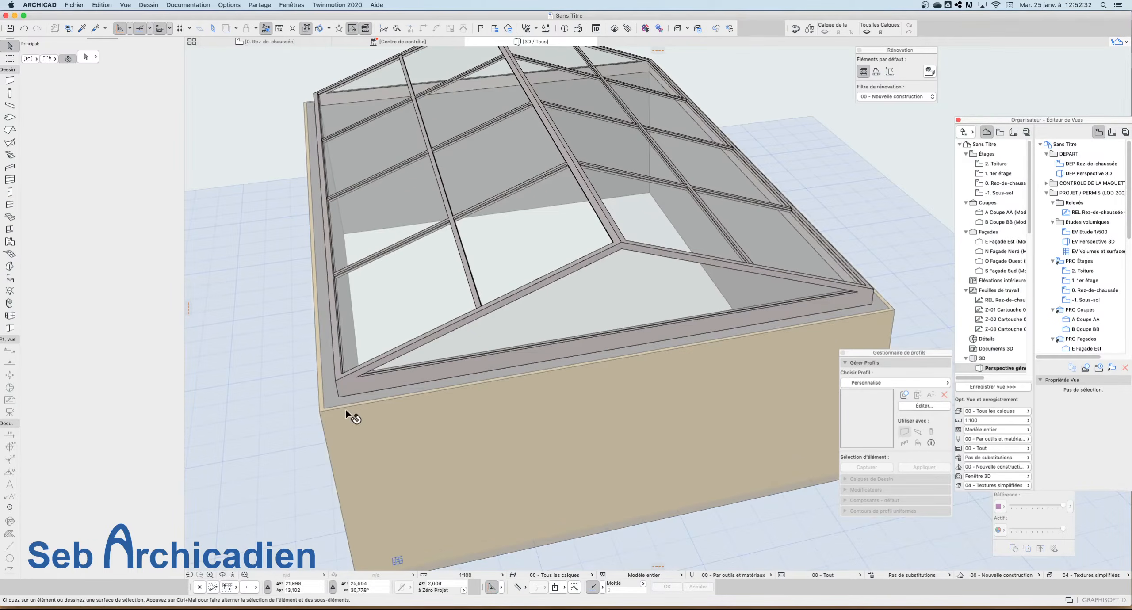
pyautogui.click(448, 471)
pyautogui.press('Escape')
# Step: Return to the Rez-de-chaussée plan and examine the north wall and its corner where the lanterneau's frame meets it
pyautogui.click(270, 42)
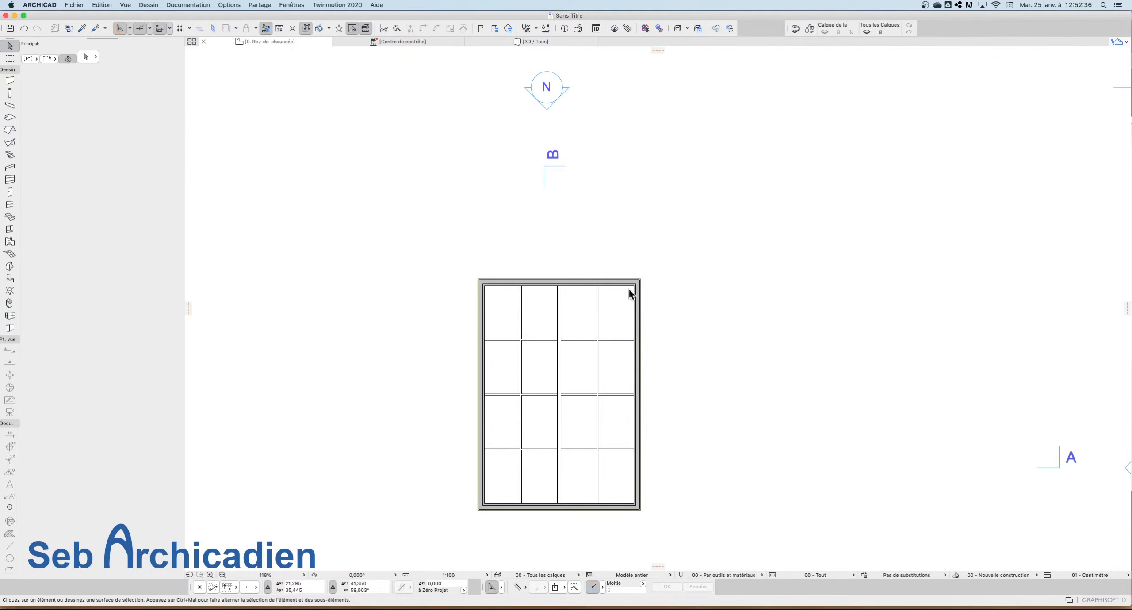
pyautogui.click(641, 282)
pyautogui.scroll(8, 543, 299)
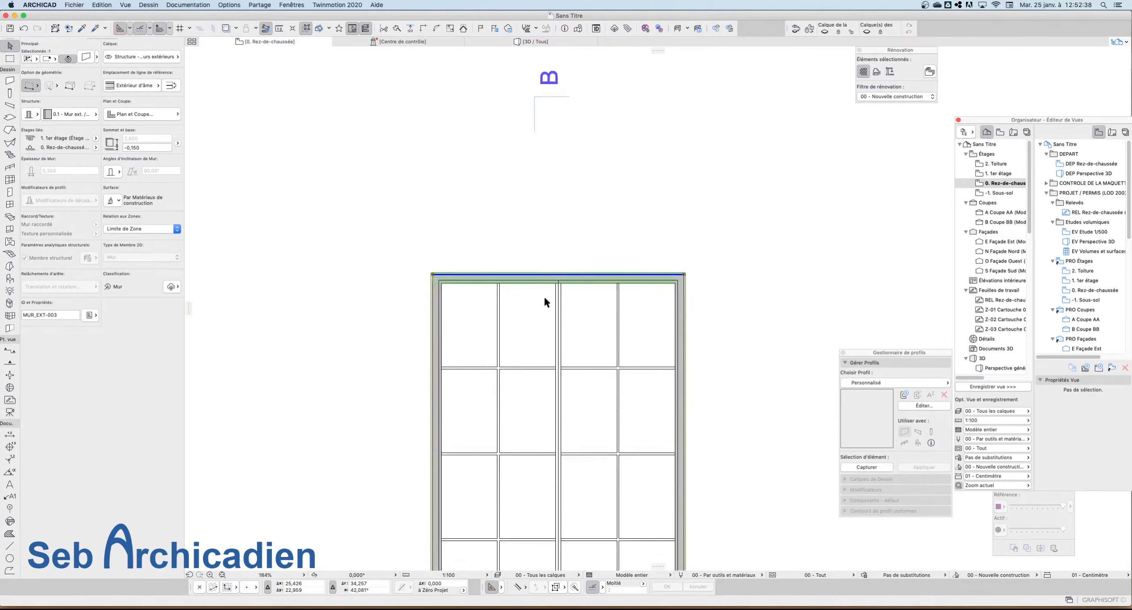
pyautogui.scroll(2, 460, 287)
pyautogui.scroll(-7, 628, 217)
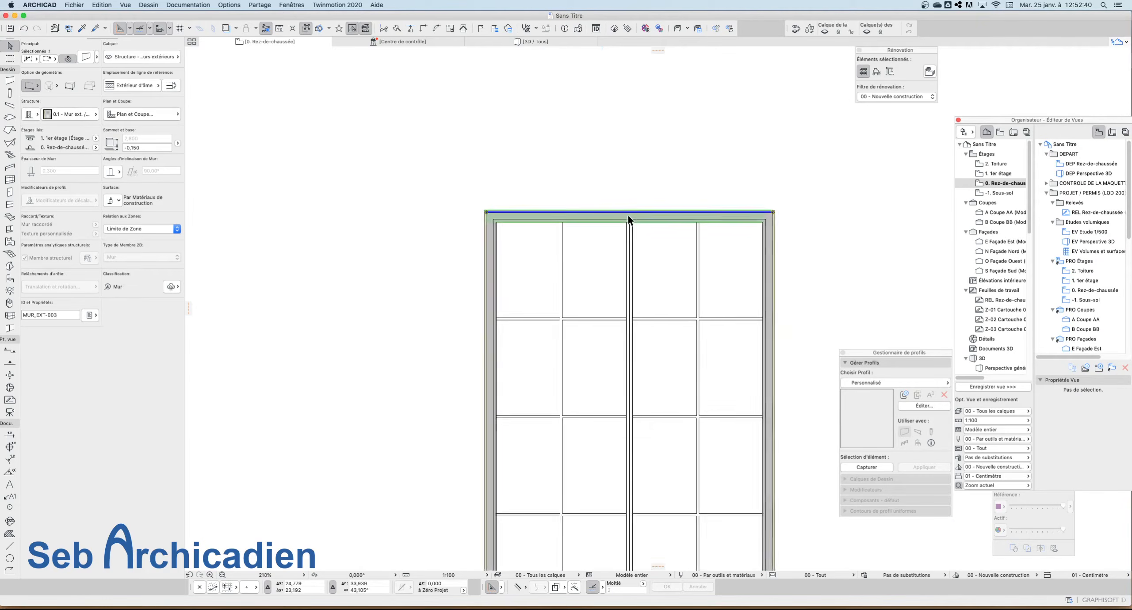
pyautogui.click(514, 186)
pyautogui.scroll(4, 504, 220)
pyautogui.click(503, 221)
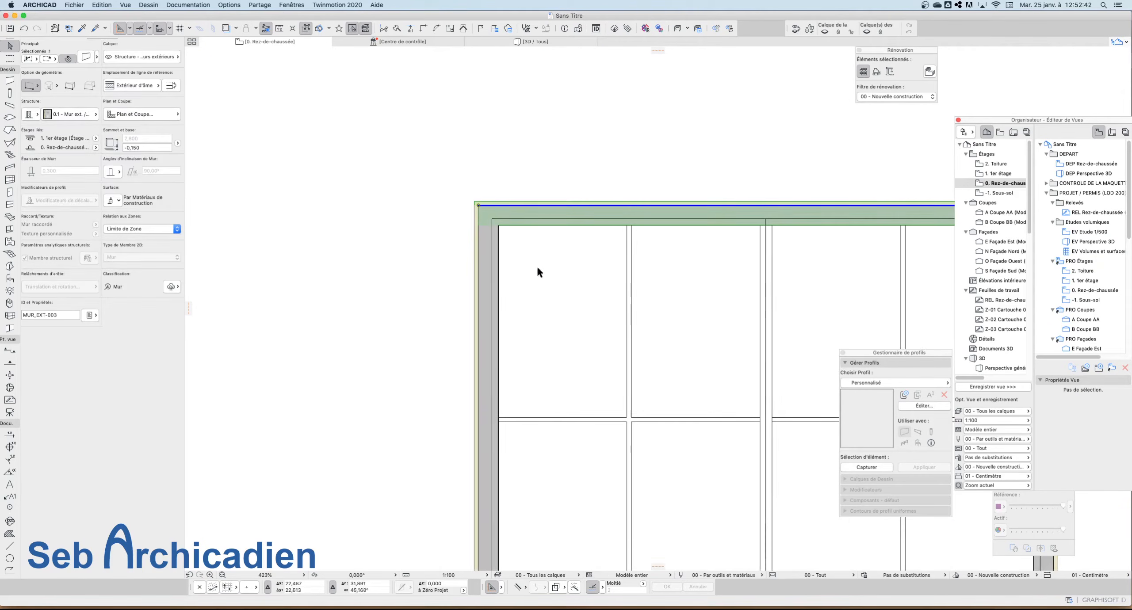
pyautogui.click(667, 305)
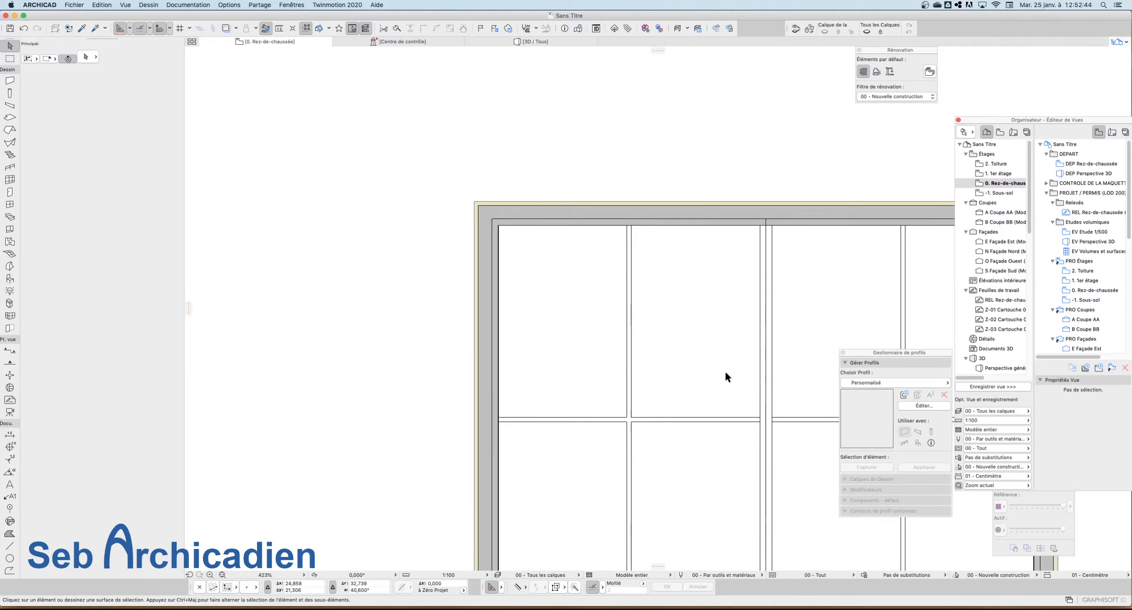
# Step: Select the lanterneau in the floor plan and examine how its frame and glazing bars line up with the surrounding walls
pyautogui.scroll(-7, 498, 296)
pyautogui.click(584, 400)
pyautogui.click(565, 373)
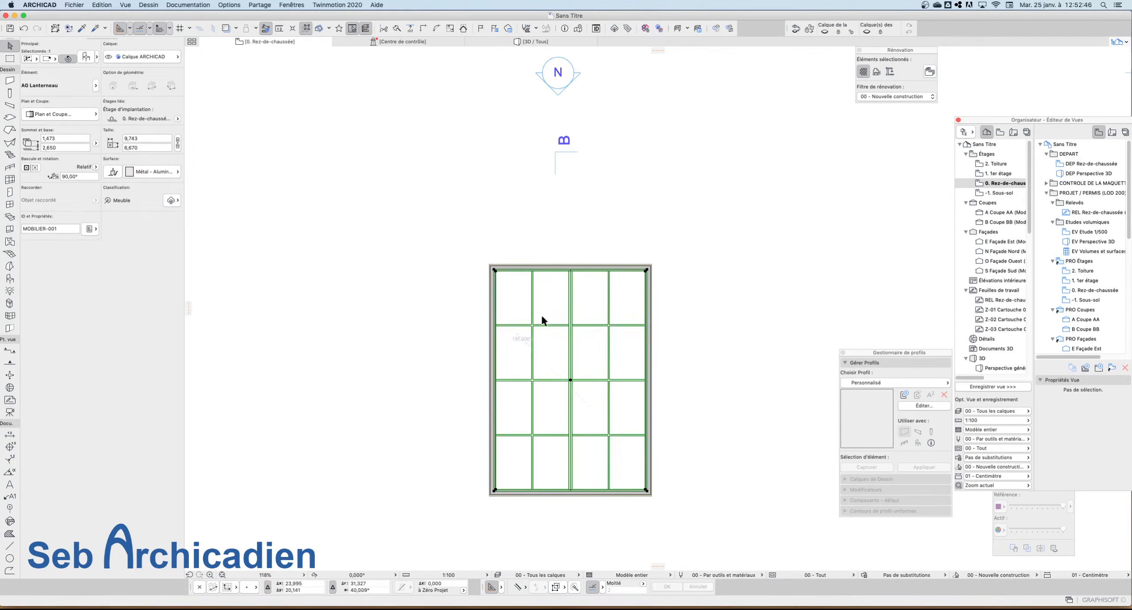
pyautogui.scroll(6, 490, 266)
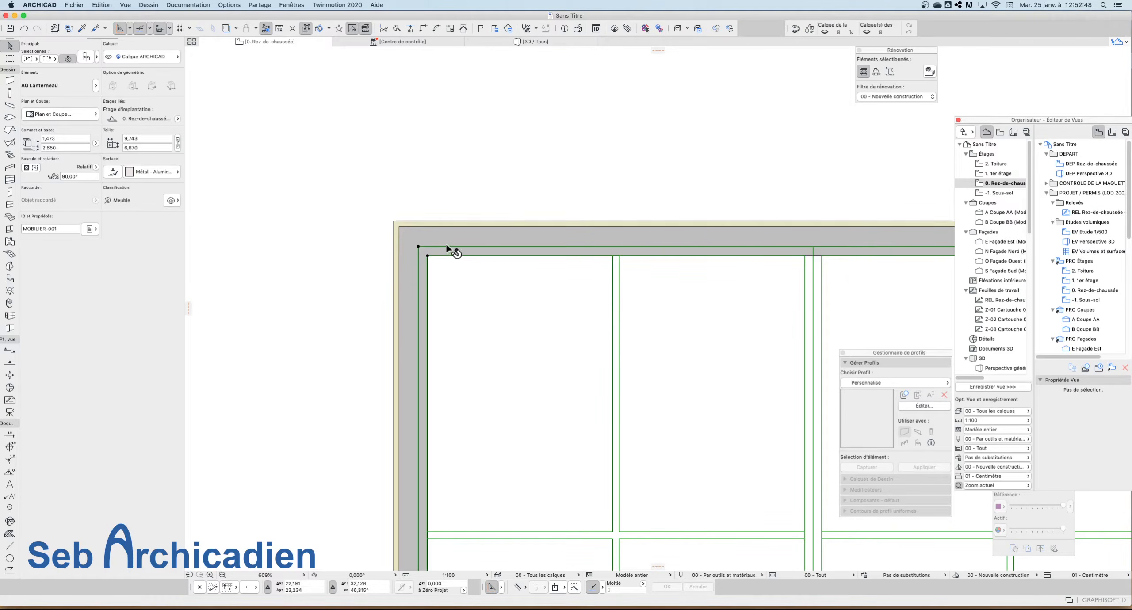
pyautogui.scroll(-3, 464, 177)
pyautogui.scroll(-4, 499, 263)
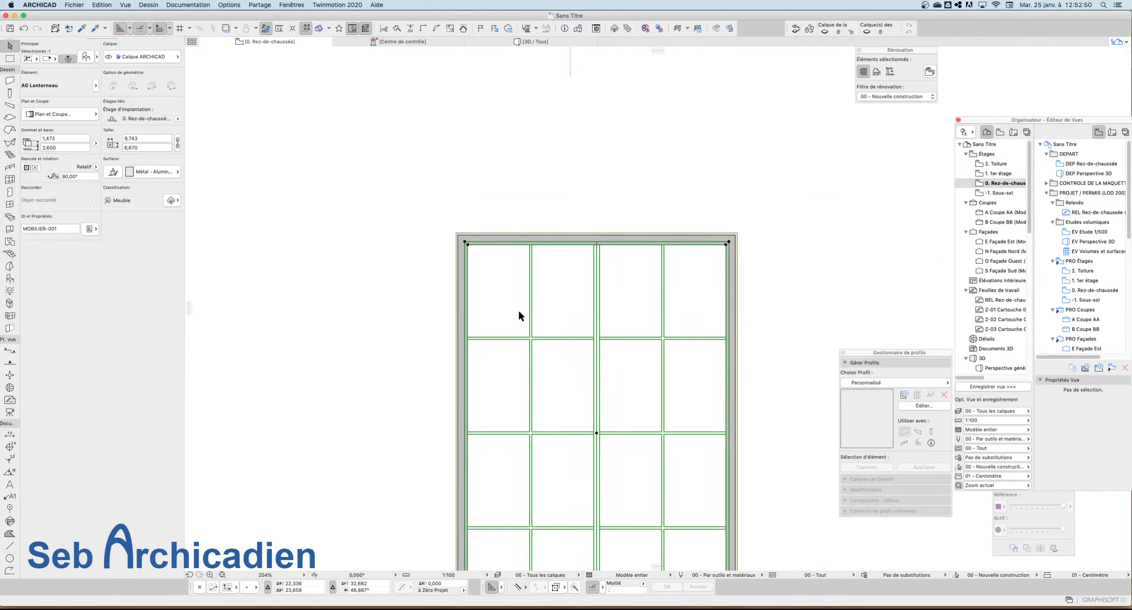
pyautogui.scroll(-3, 603, 310)
pyautogui.scroll(5, 601, 389)
pyautogui.scroll(-3, 566, 358)
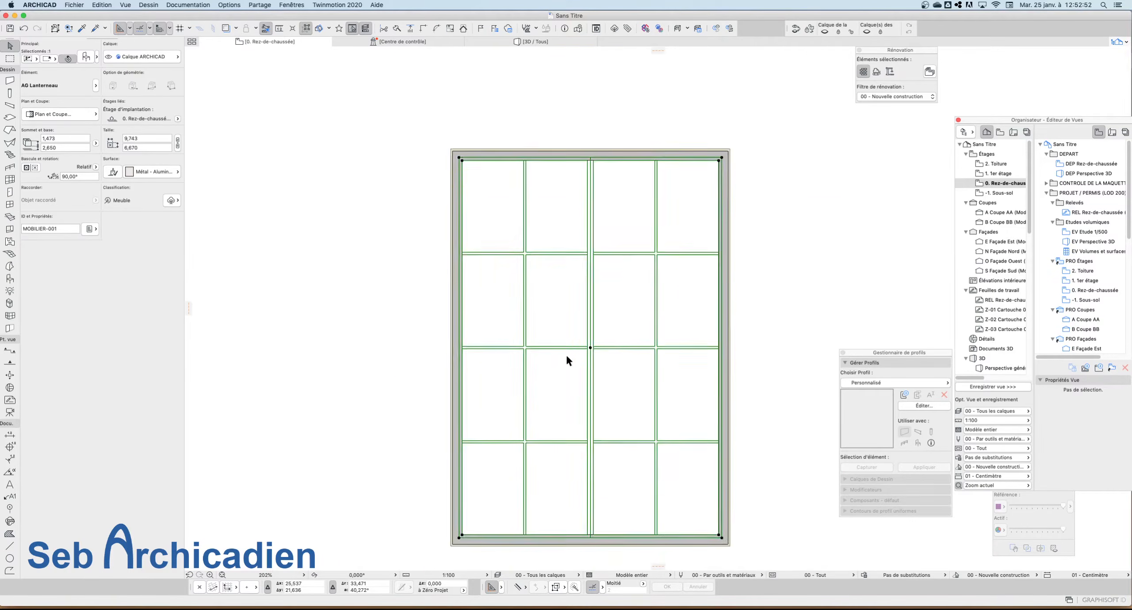
pyautogui.scroll(5, 594, 478)
pyautogui.scroll(-3, 608, 507)
pyautogui.scroll(-2, 610, 509)
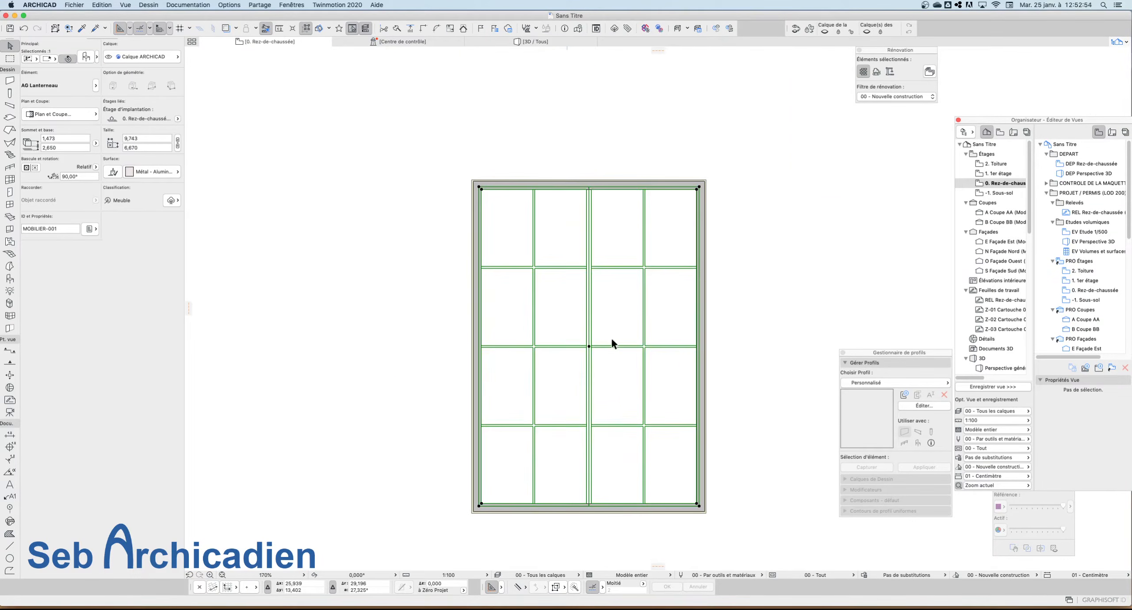
pyautogui.scroll(1, 610, 336)
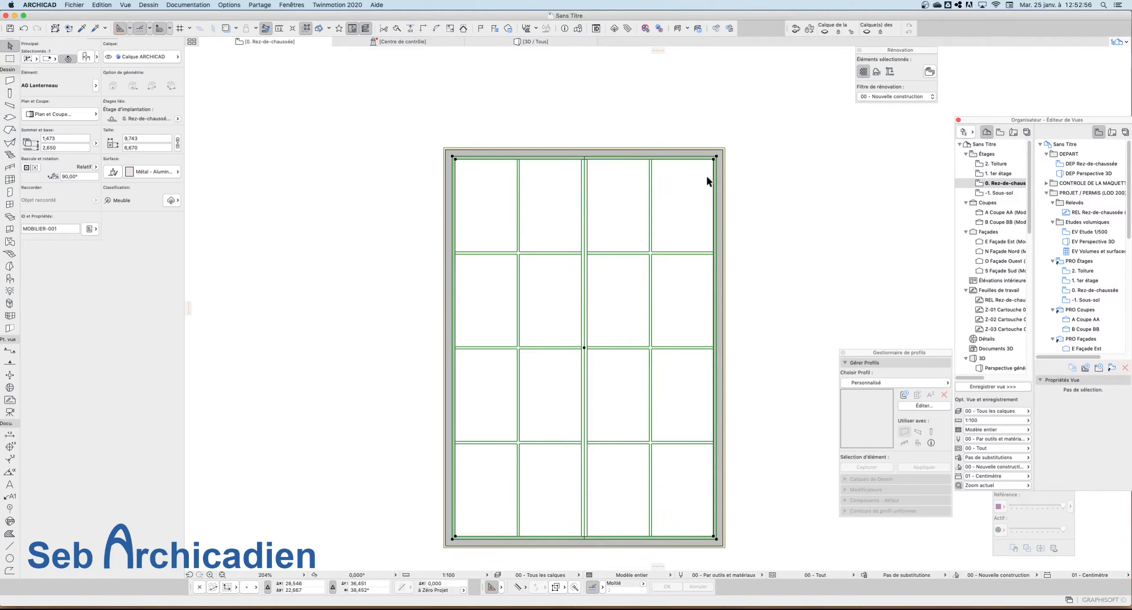
pyautogui.click(492, 62)
# Step: Select the lanterneau in the 3D view and inspect its gables, slopes and base from several sides
pyautogui.click(519, 41)
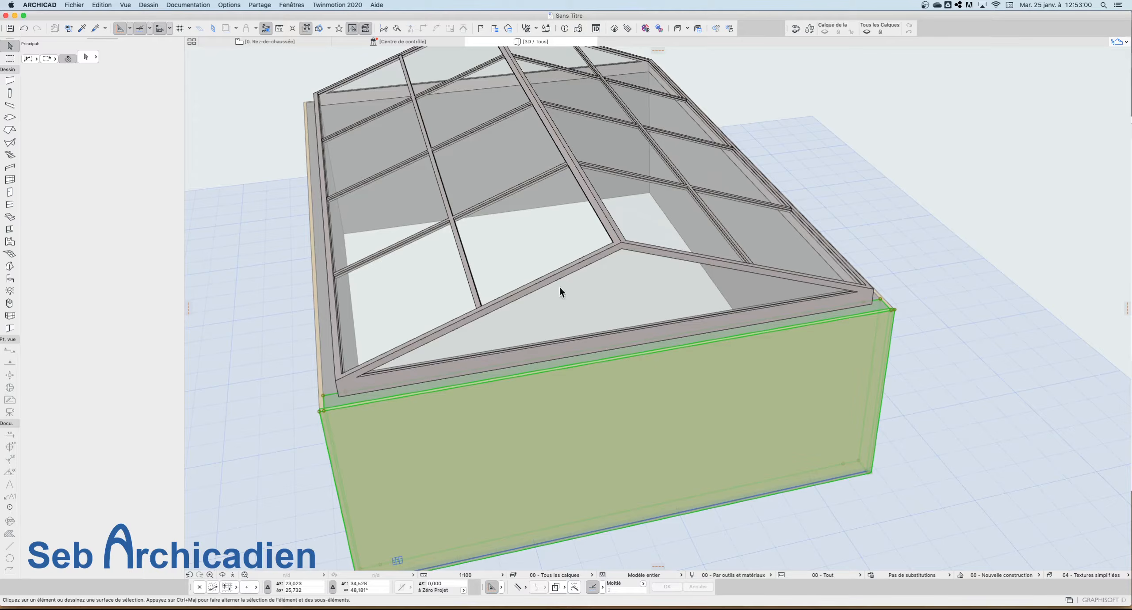
pyautogui.click(631, 252)
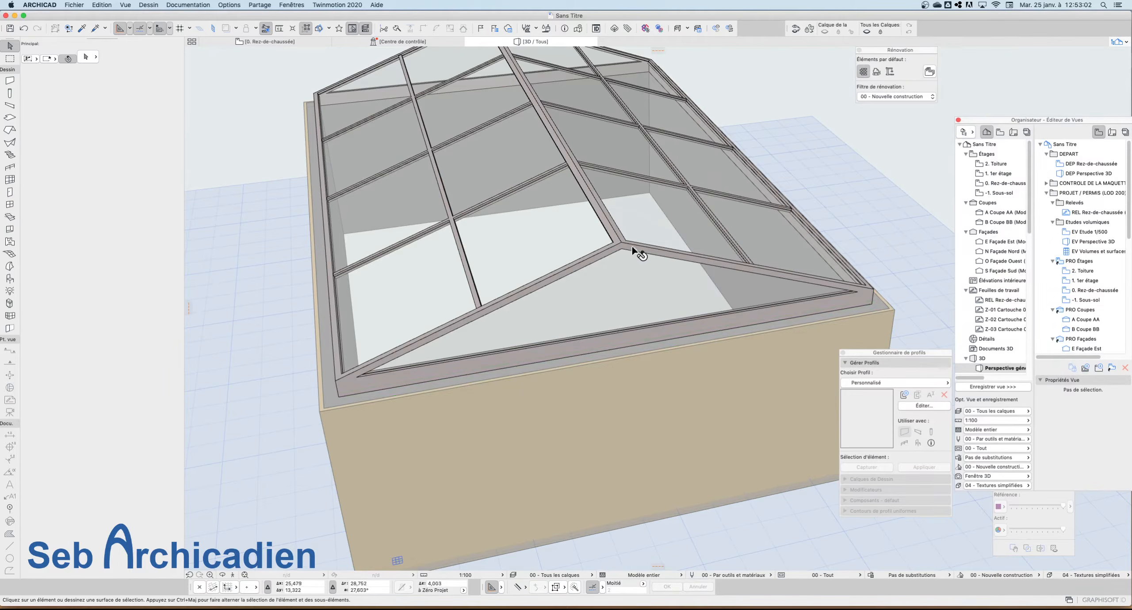
pyautogui.click(630, 243)
pyautogui.scroll(-2, 758, 321)
pyautogui.scroll(-2, 758, 321)
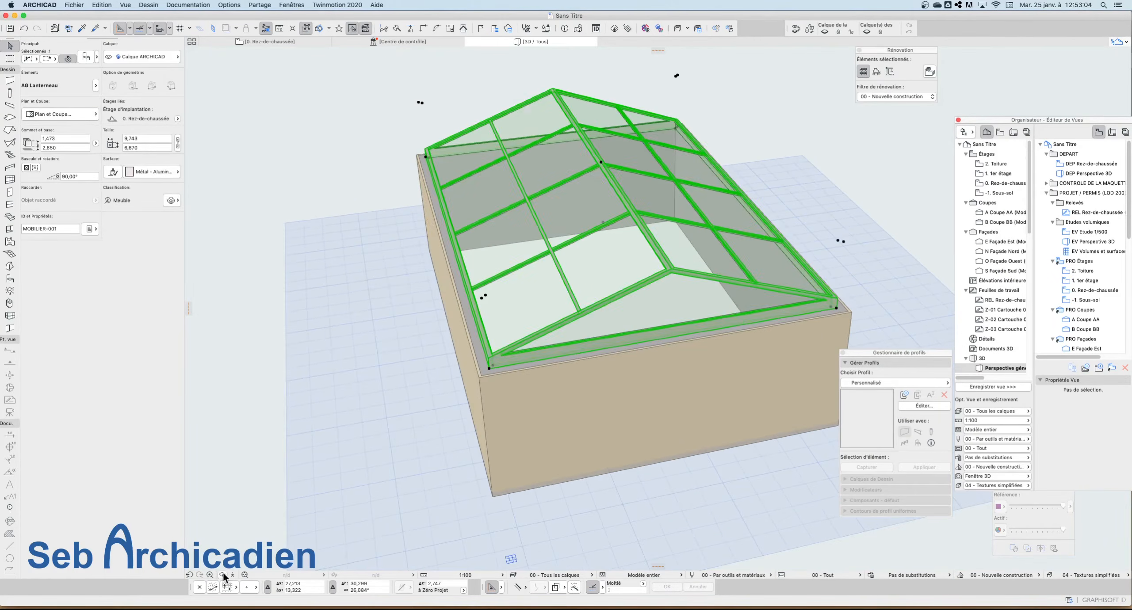
pyautogui.click(223, 574)
pyautogui.moveTo(474, 428); pyautogui.dragTo(593, 353)
pyautogui.scroll(5, 576, 149)
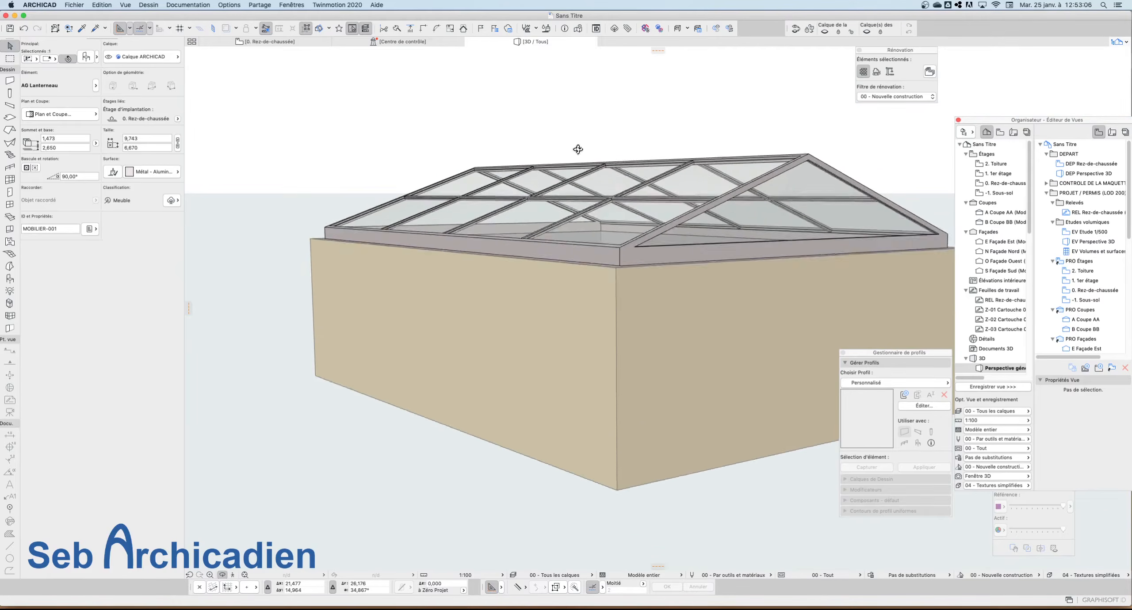
pyautogui.scroll(-3, 481, 358)
pyautogui.scroll(-2, 481, 358)
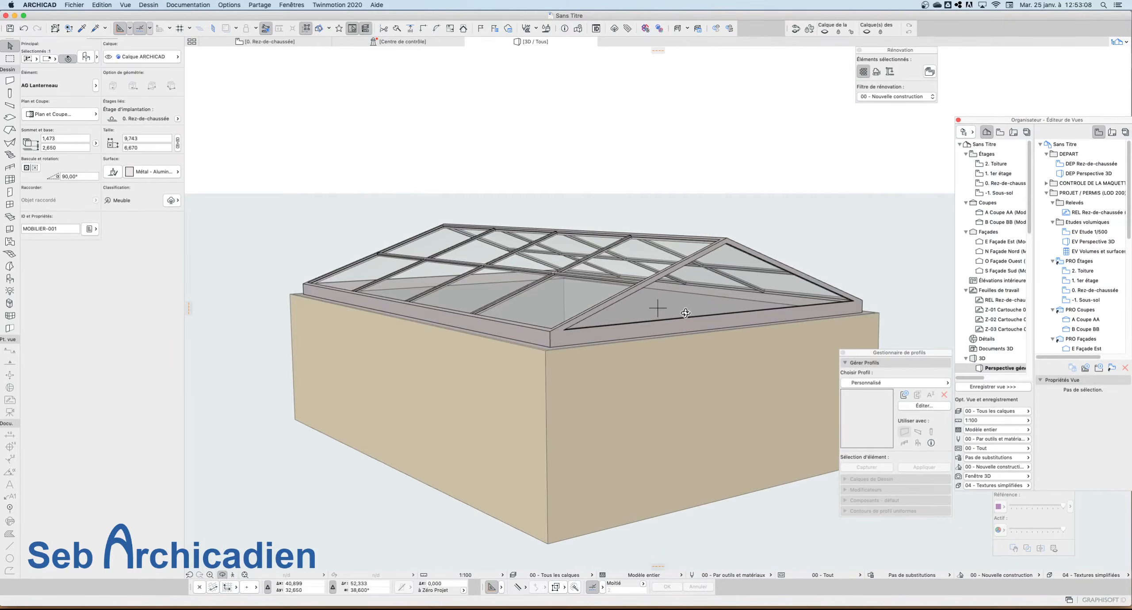
pyautogui.moveTo(658, 308); pyautogui.dragTo(555, 332)
pyautogui.moveTo(583, 370); pyautogui.dragTo(338, 351)
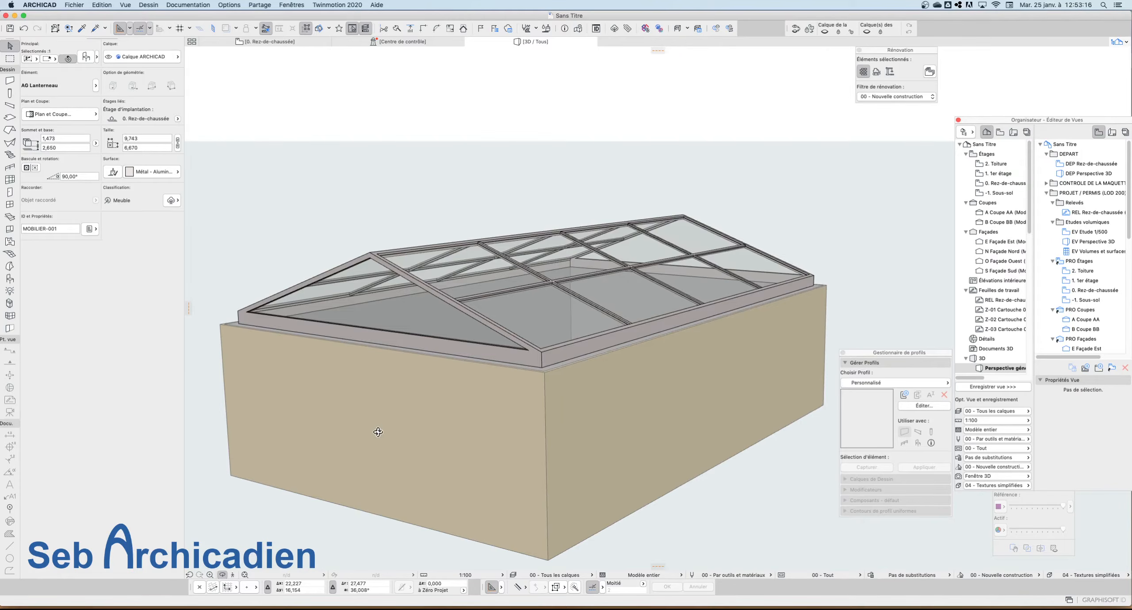
pyautogui.moveTo(357, 319); pyautogui.dragTo(762, 322)
pyautogui.click(677, 297)
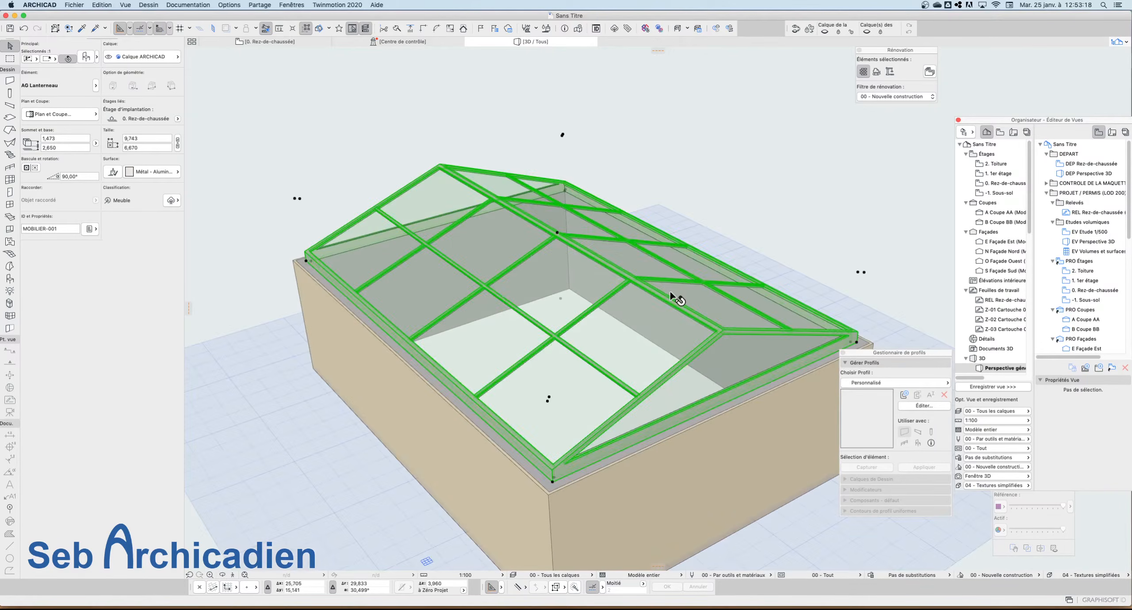
# Step: Select the lanterneau in the Rez-de-chaussée plan and open its object settings
pyautogui.click(281, 42)
pyautogui.click(491, 163)
pyautogui.scroll(-5, 491, 163)
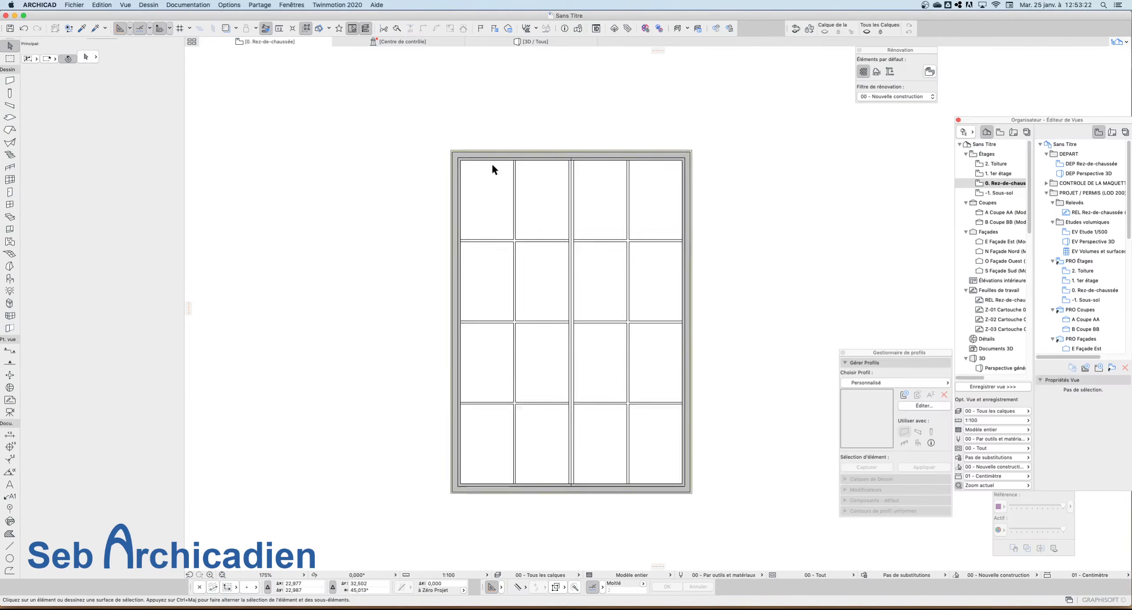
pyautogui.scroll(5, 533, 284)
pyautogui.click(540, 249)
pyautogui.scroll(-4, 536, 338)
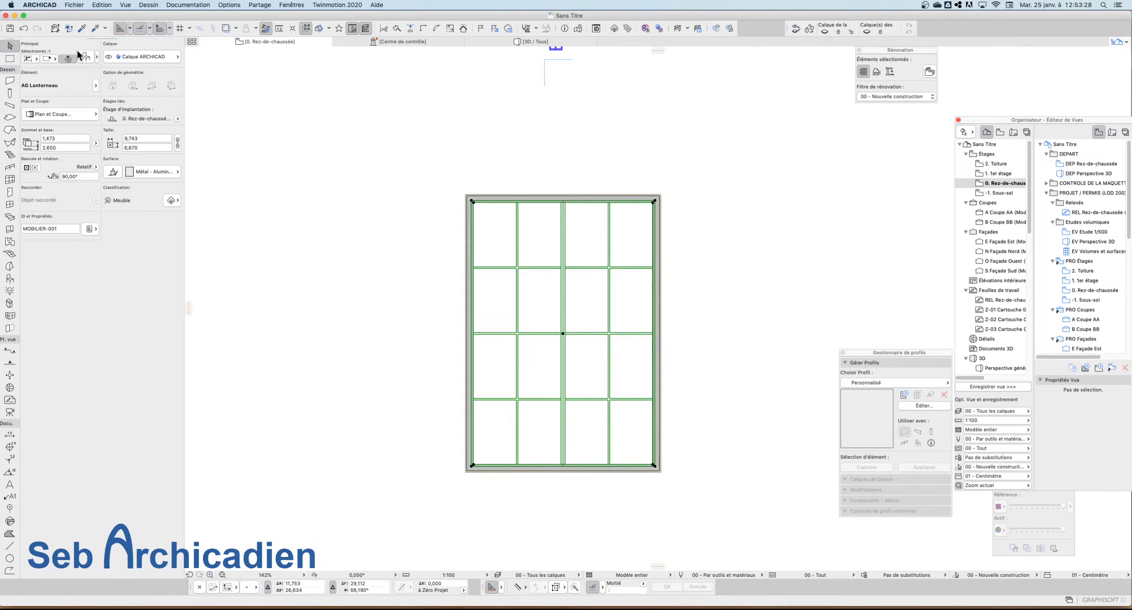
pyautogui.press('super+t')
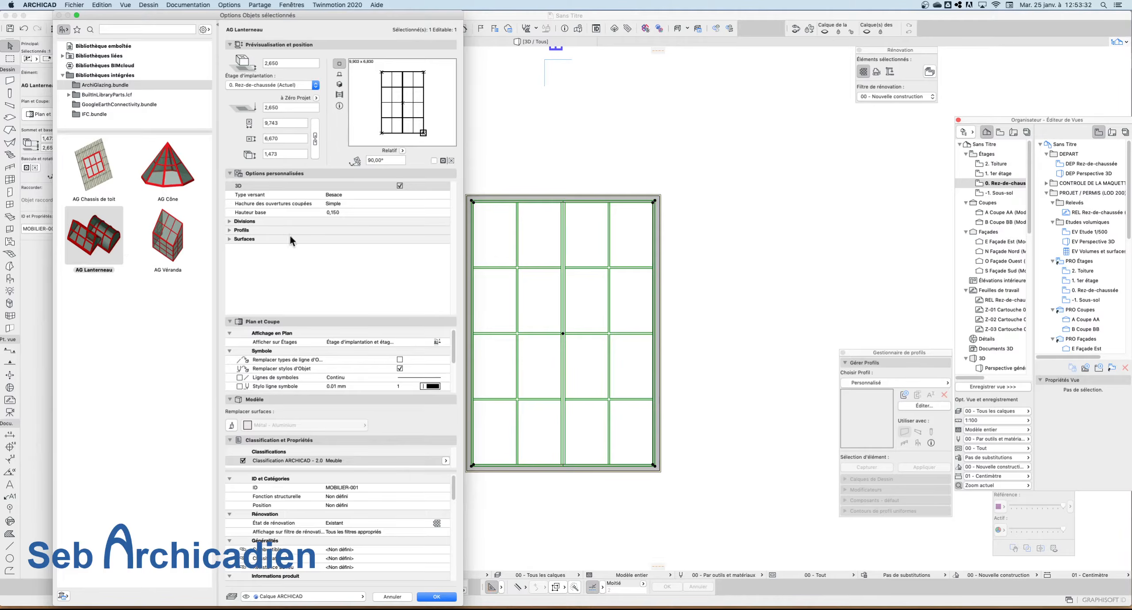
# Step: Preview the lanterneau in 3D and try the Type tonneau slope type before restoring Besace
pyautogui.click(353, 196)
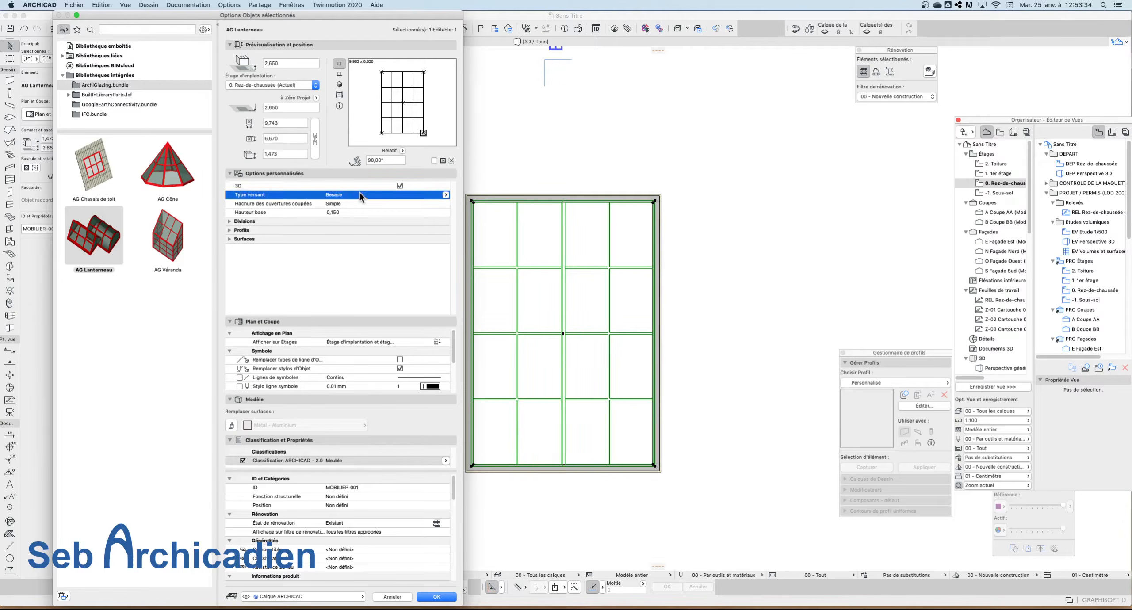
pyautogui.click(340, 84)
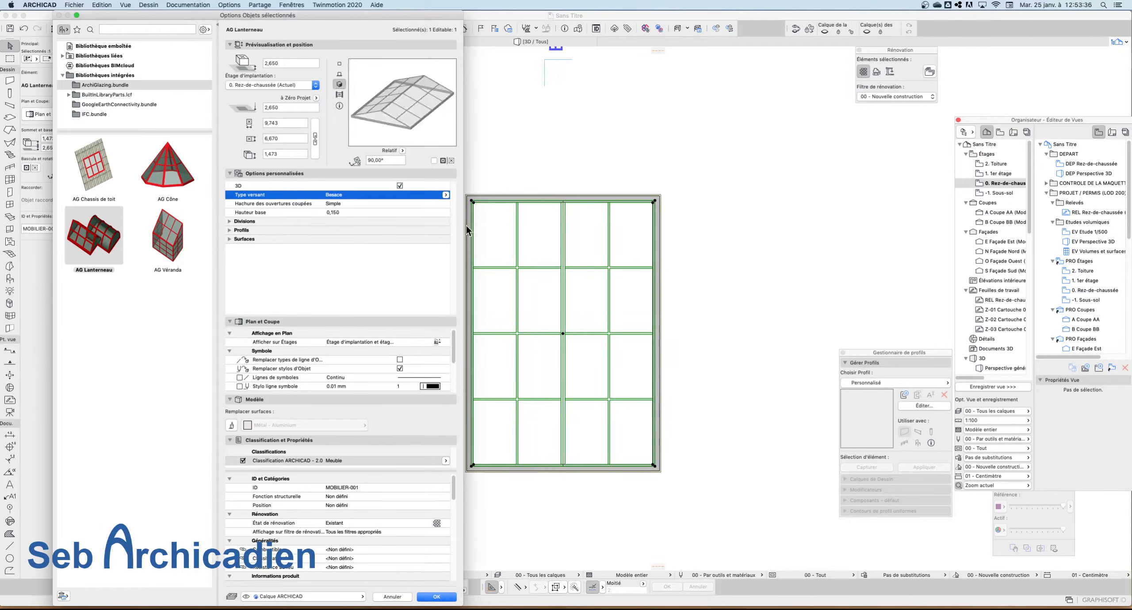
pyautogui.click(445, 195)
pyautogui.click(454, 202)
pyautogui.click(445, 195)
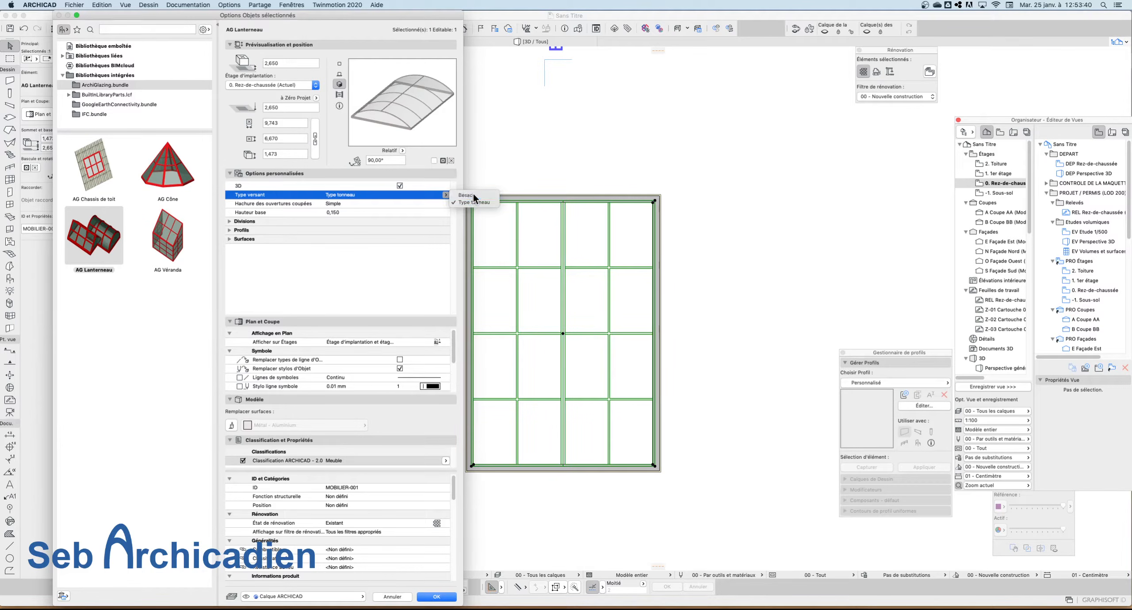
pyautogui.click(464, 194)
# Step: Examine the lanterneau's base height, division and surface settings
pyautogui.click(271, 212)
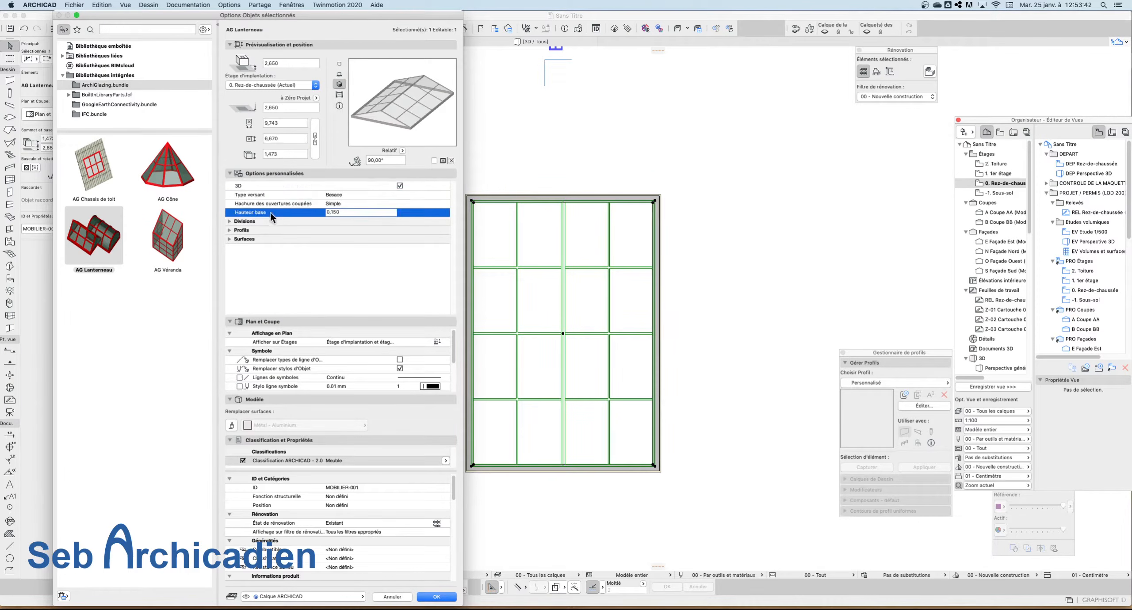
pyautogui.click(230, 221)
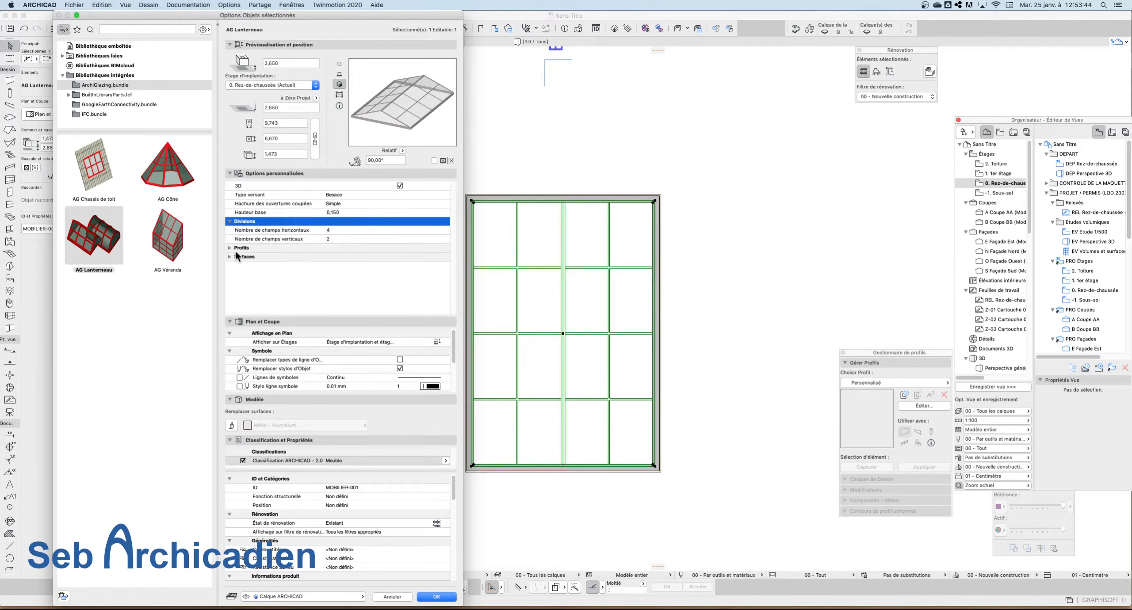
pyautogui.click(230, 255)
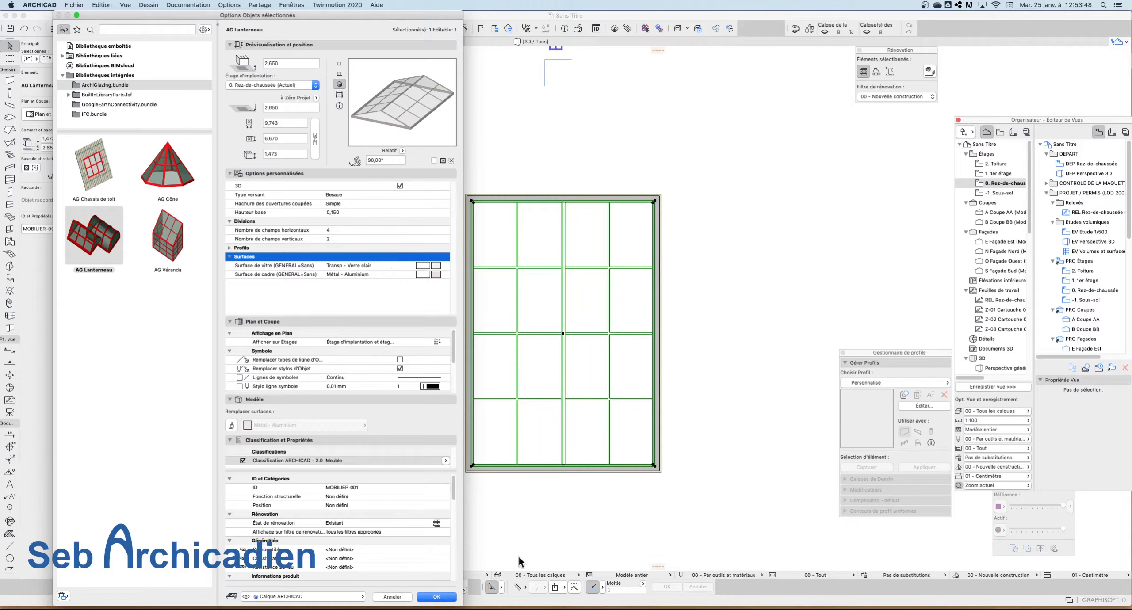
# Step: Confirm the lanterneau's object settings and stretch its lower-right corner out to the outer corner of the walls in plan
pyautogui.click(435, 596)
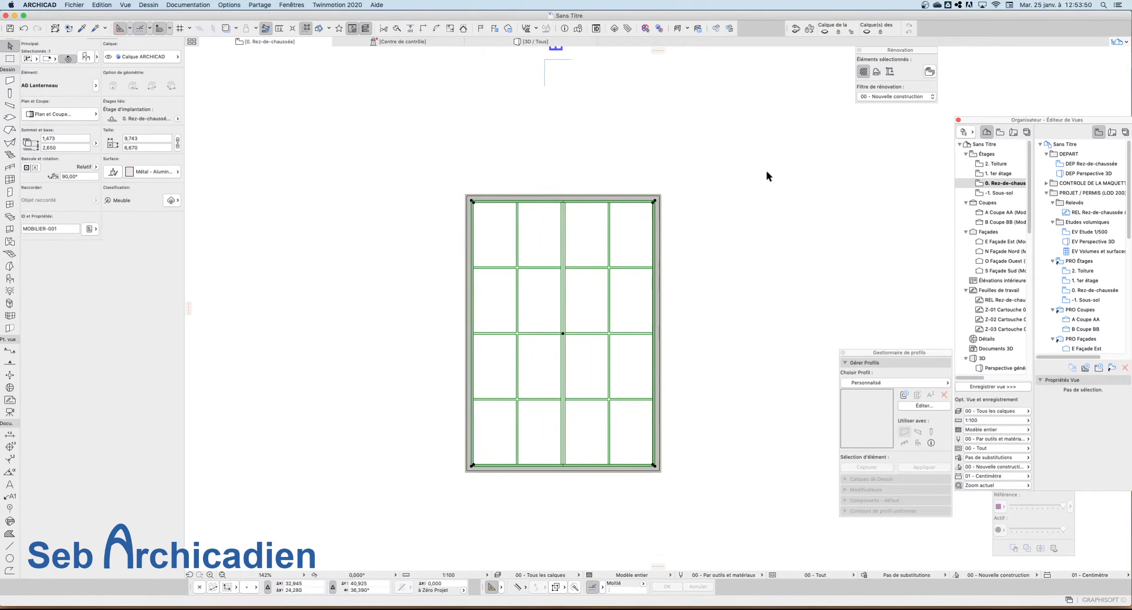
pyautogui.click(654, 201)
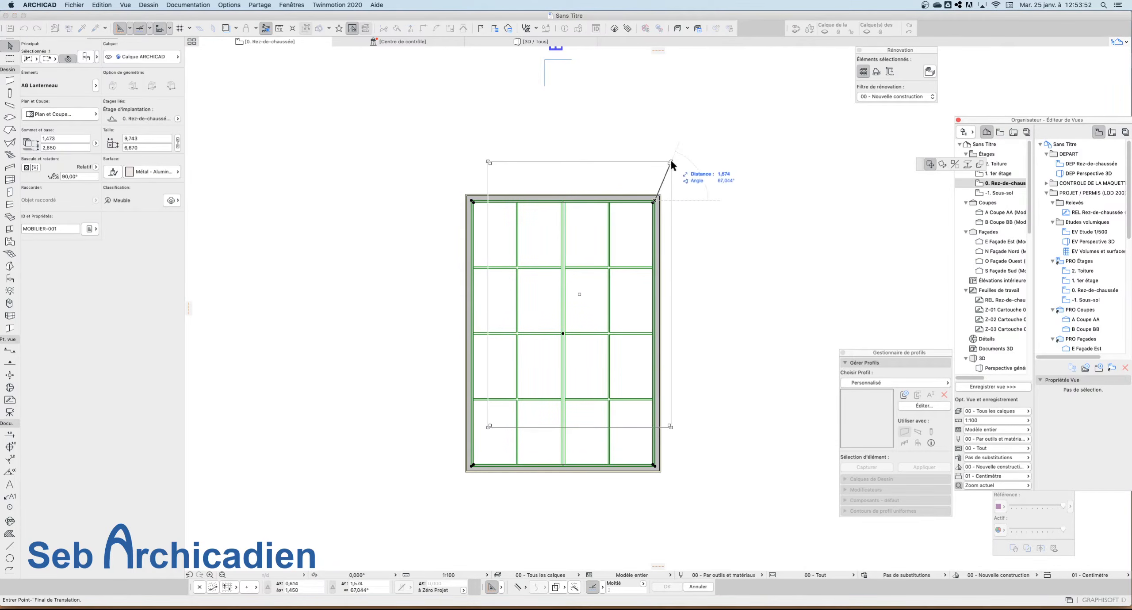
pyautogui.press('Escape')
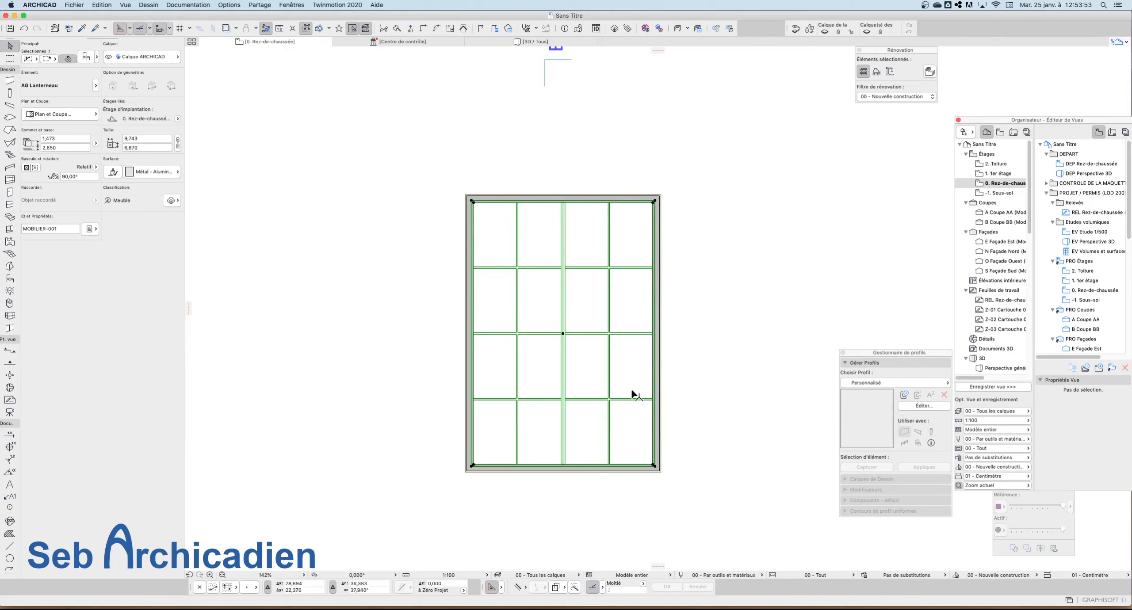
pyautogui.click(654, 465)
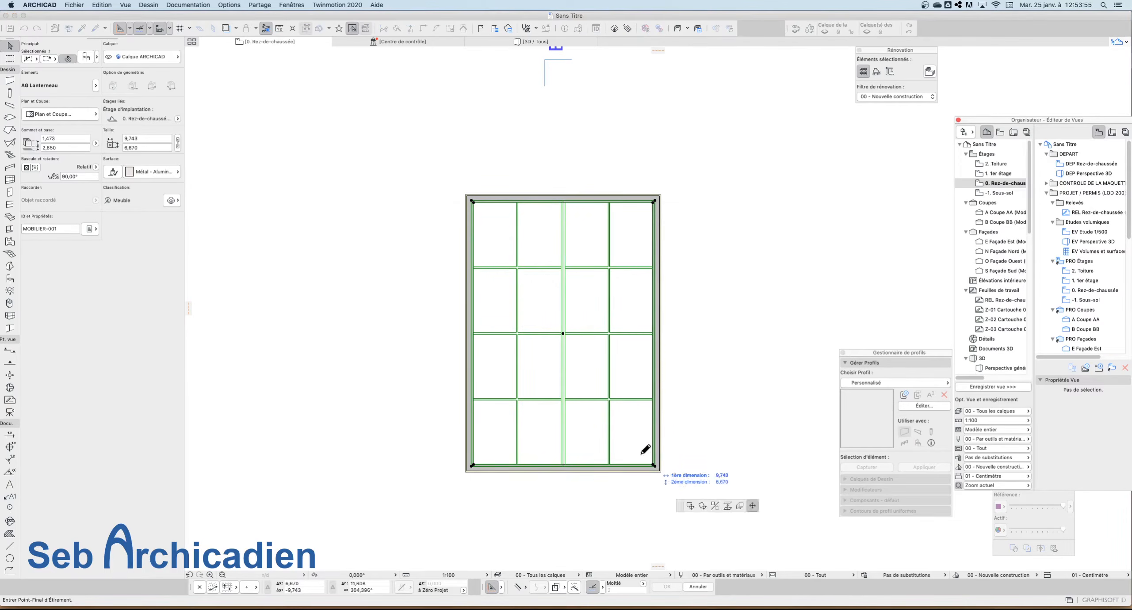
pyautogui.click(661, 472)
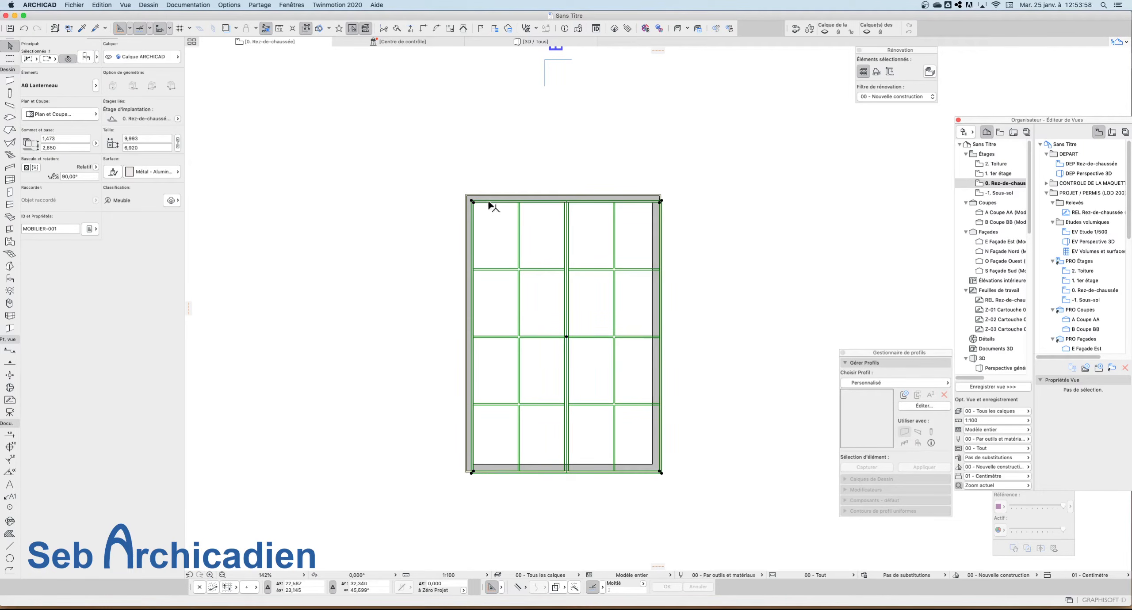
# Step: Stretch the lanterneau's upper-left corner to the outer wall corner so it measures 10,243 by 7,170
pyautogui.click(472, 201)
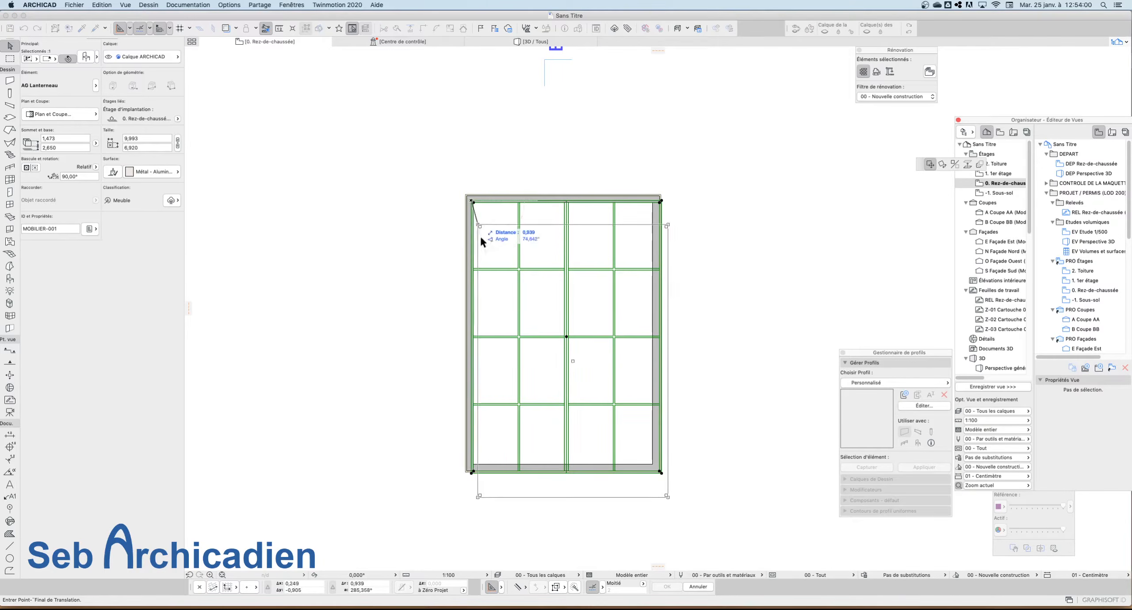
pyautogui.press('Escape')
pyautogui.click(473, 203)
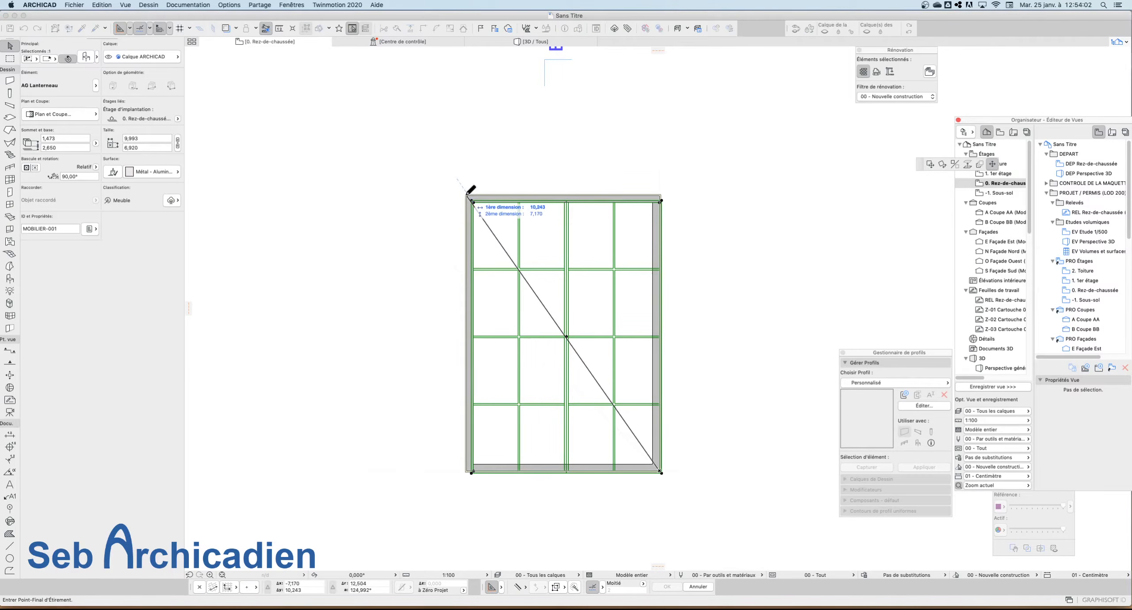
pyautogui.click(467, 195)
pyautogui.scroll(-3, 354, 173)
pyautogui.scroll(3, 531, 317)
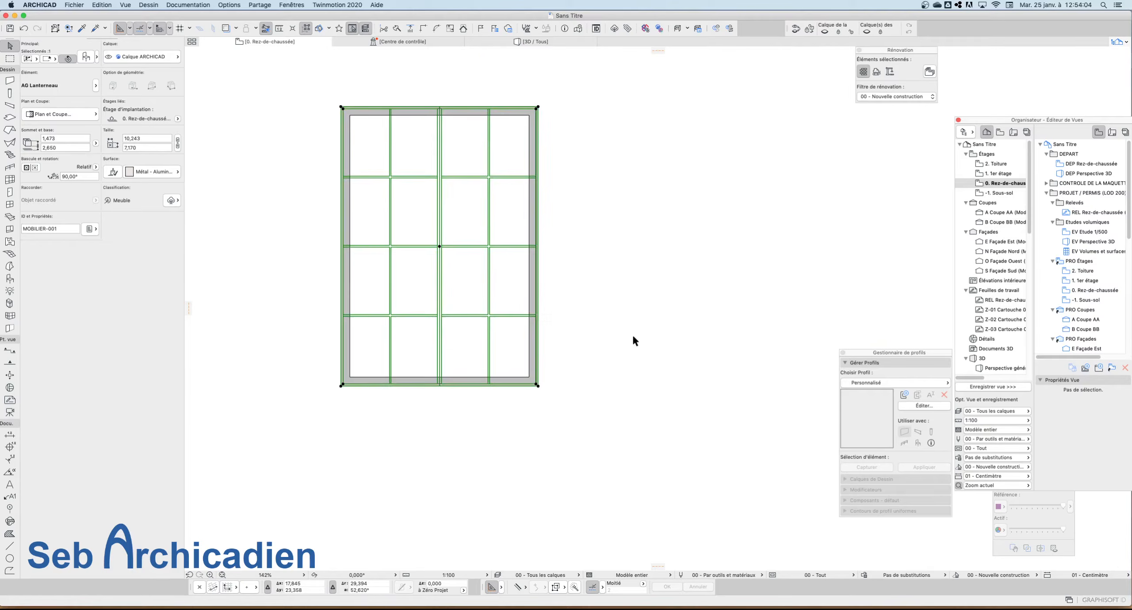
# Step: Inspect the enlarged lanterneau on top of the walls in the 3D view from several sides
pyautogui.click(534, 42)
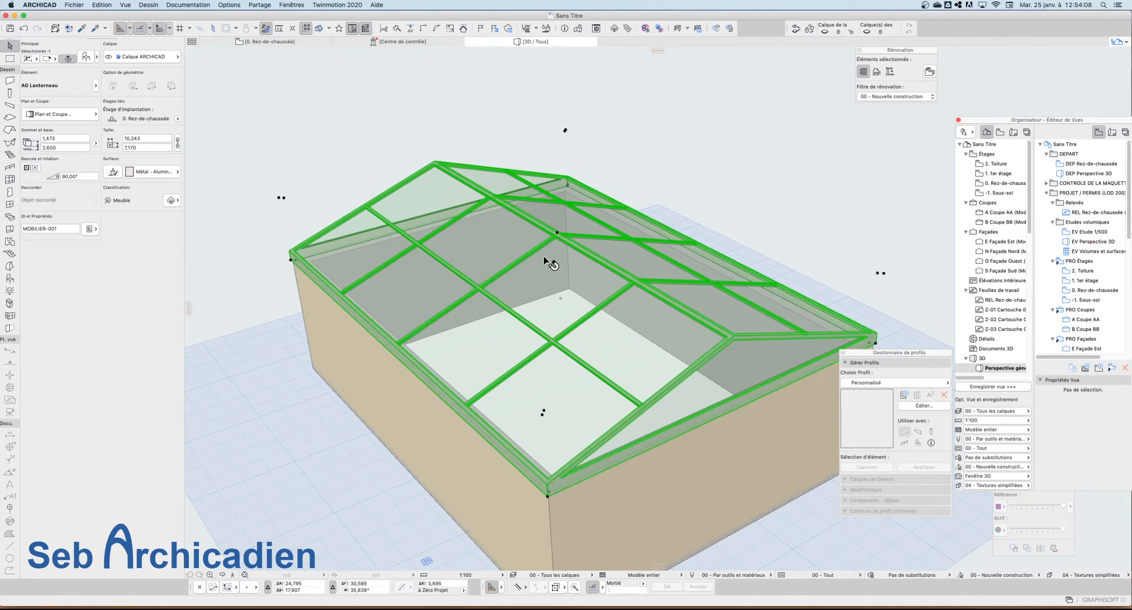
pyautogui.scroll(-2, 532, 268)
pyautogui.click(222, 576)
pyautogui.moveTo(665, 447); pyautogui.dragTo(702, 325)
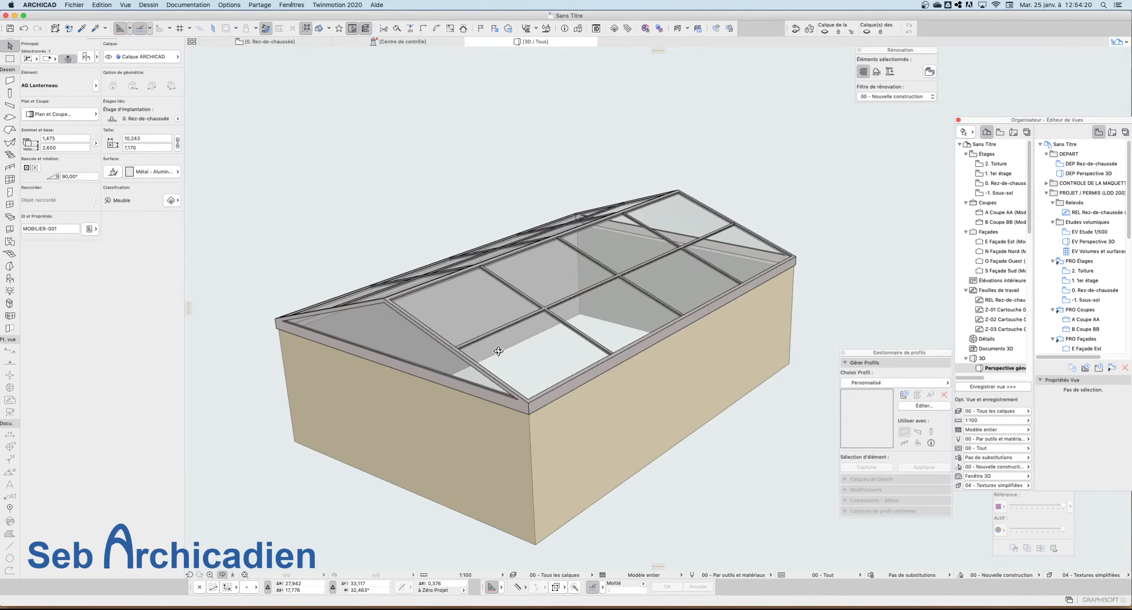
pyautogui.moveTo(498, 352); pyautogui.dragTo(649, 362)
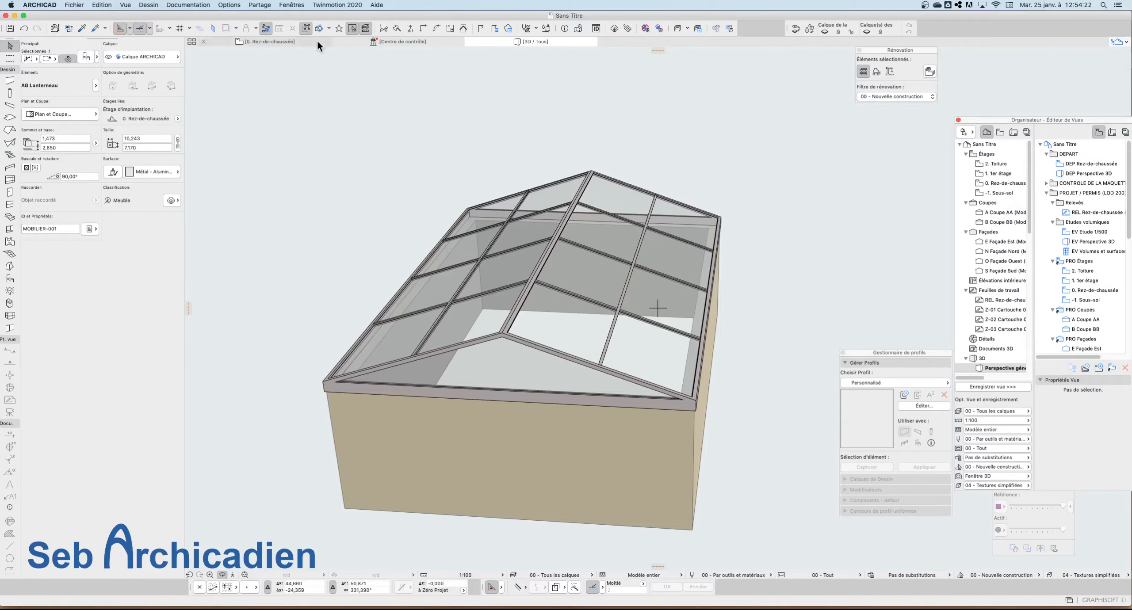
# Step: Move the walls together with the lanterneau about 20 m up and to the right in the Rez-de-chaussée plan
pyautogui.click(286, 39)
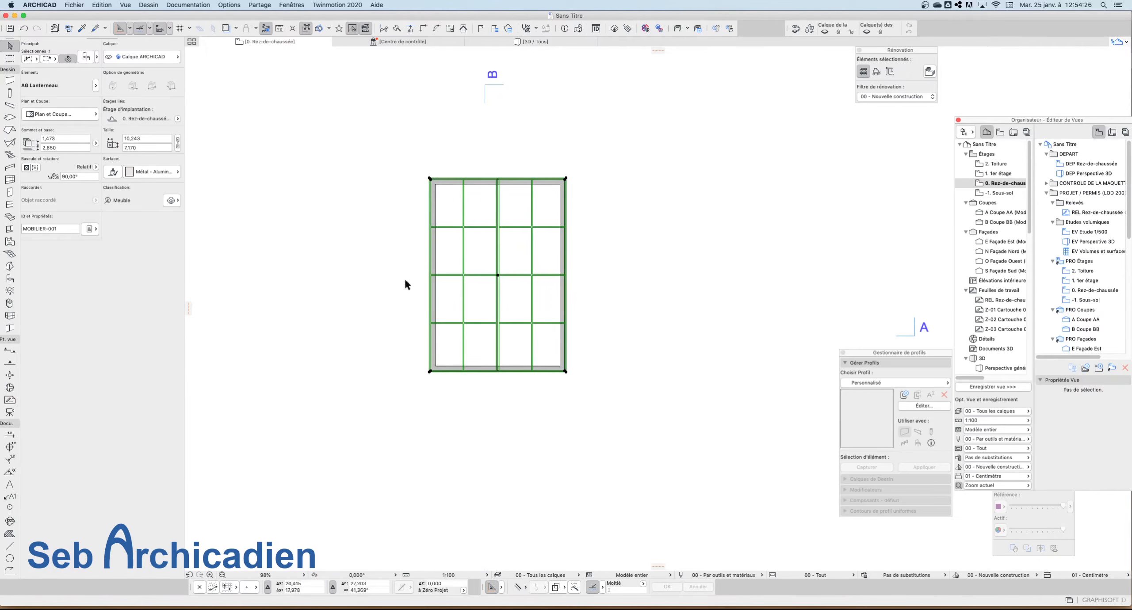
pyautogui.scroll(-3, 342, 283)
pyautogui.click(532, 376)
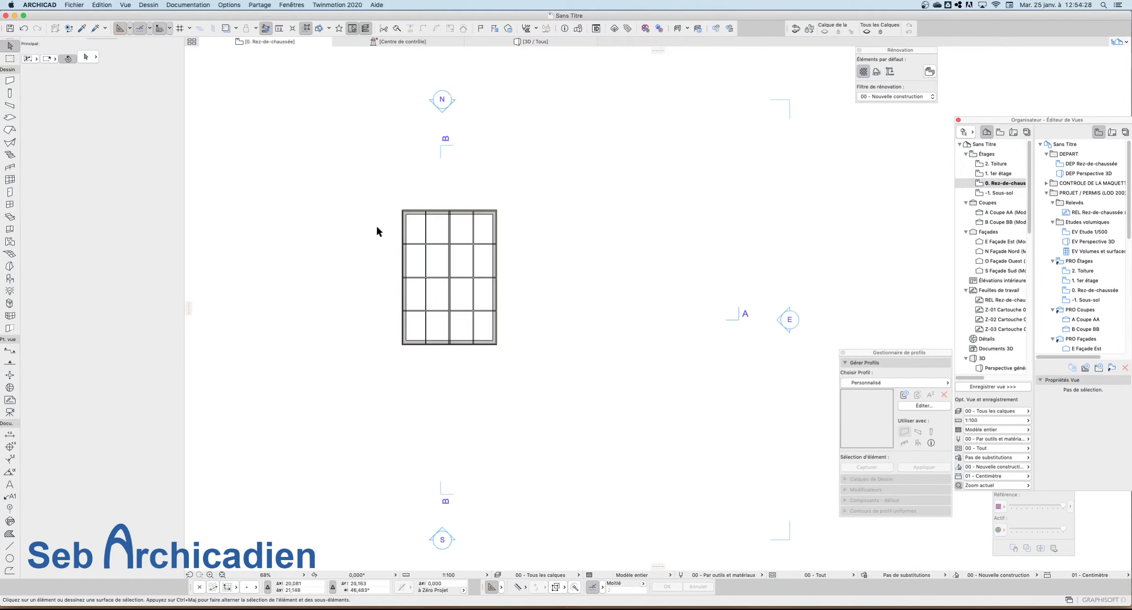
pyautogui.moveTo(371, 186); pyautogui.dragTo(561, 387)
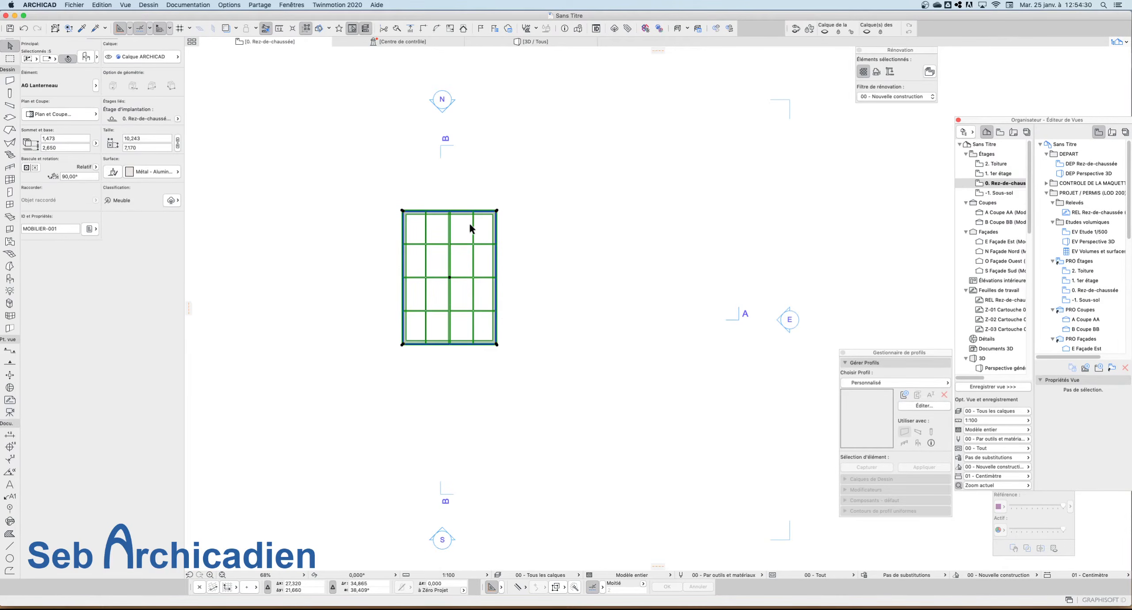
pyautogui.press('super+d')
pyautogui.click(454, 250)
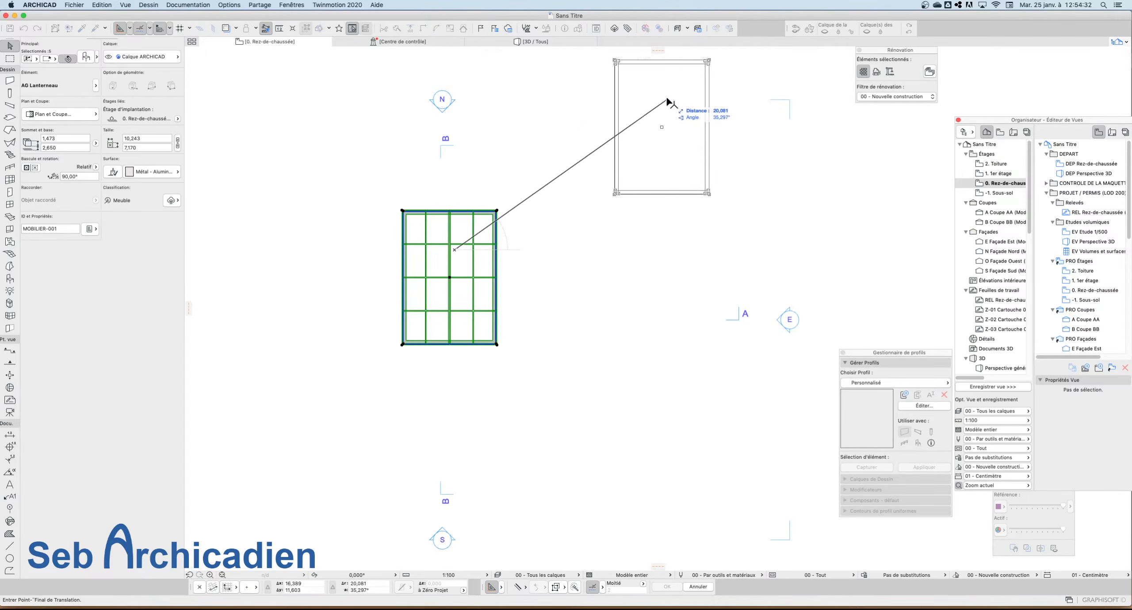
pyautogui.click(669, 99)
pyautogui.click(513, 376)
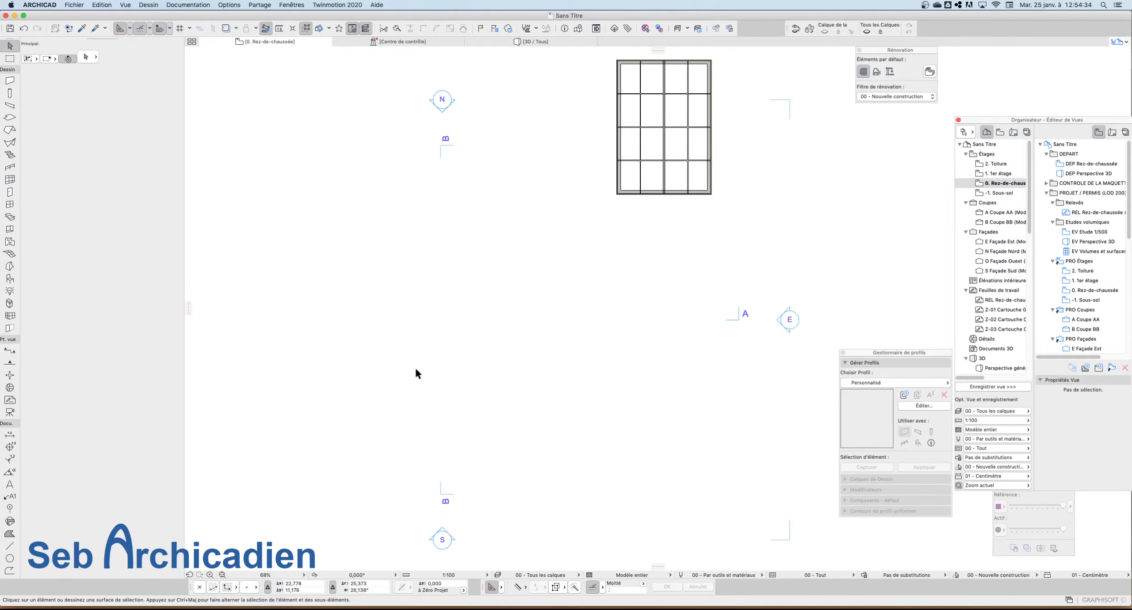
# Step: Draw an open U-shaped outline with lines in the free plan area, with 3 m sides and a 5 m base
pyautogui.scroll(3, 288, 298)
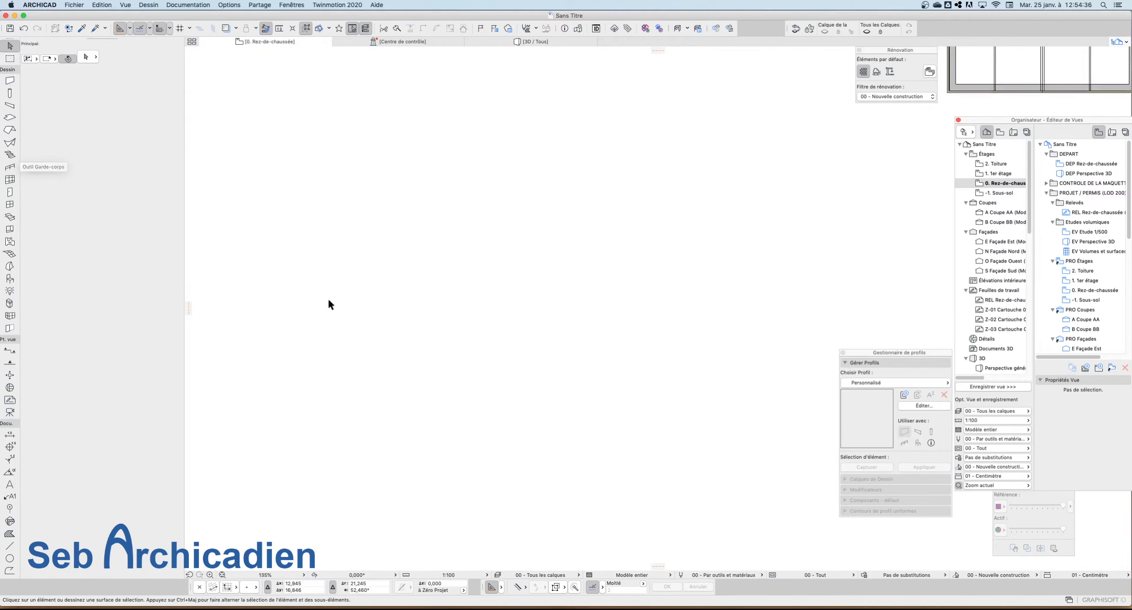
pyautogui.scroll(-3, 539, 268)
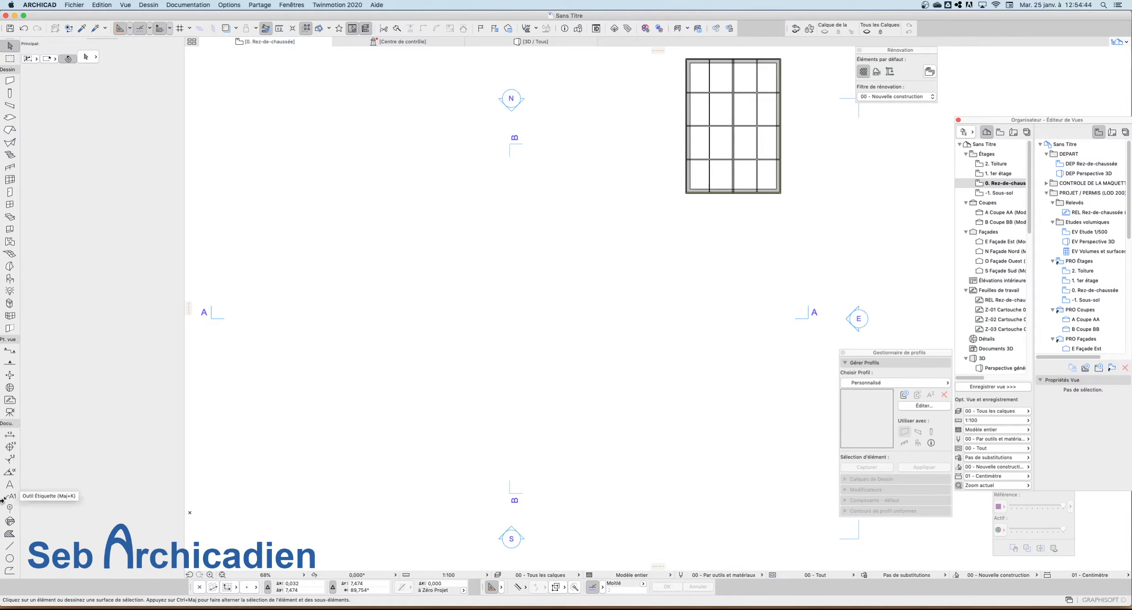
pyautogui.click(9, 549)
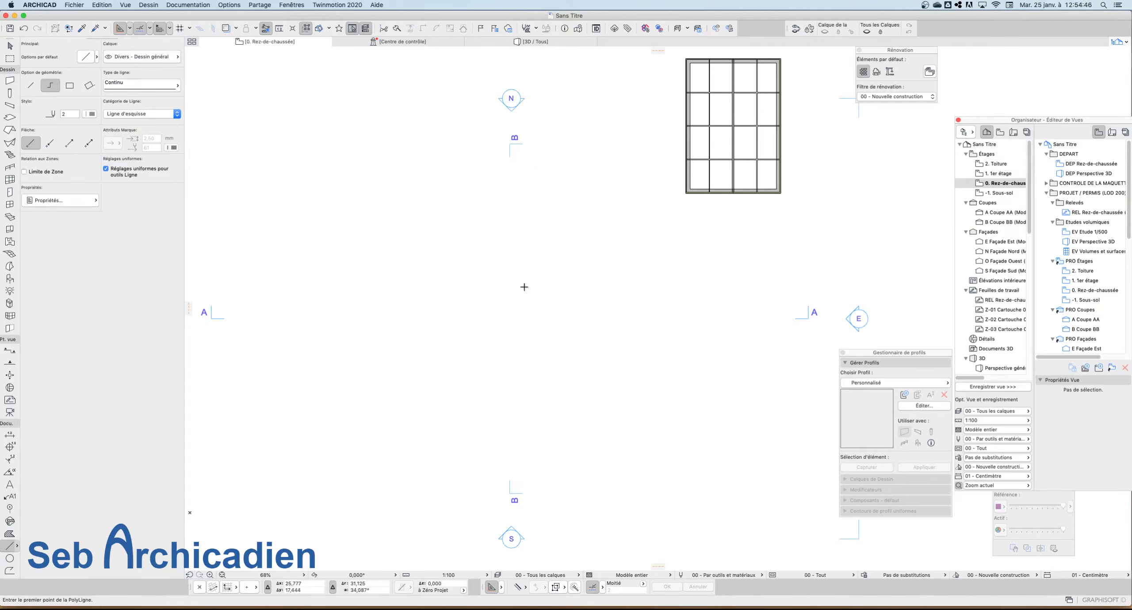
pyautogui.click(419, 237)
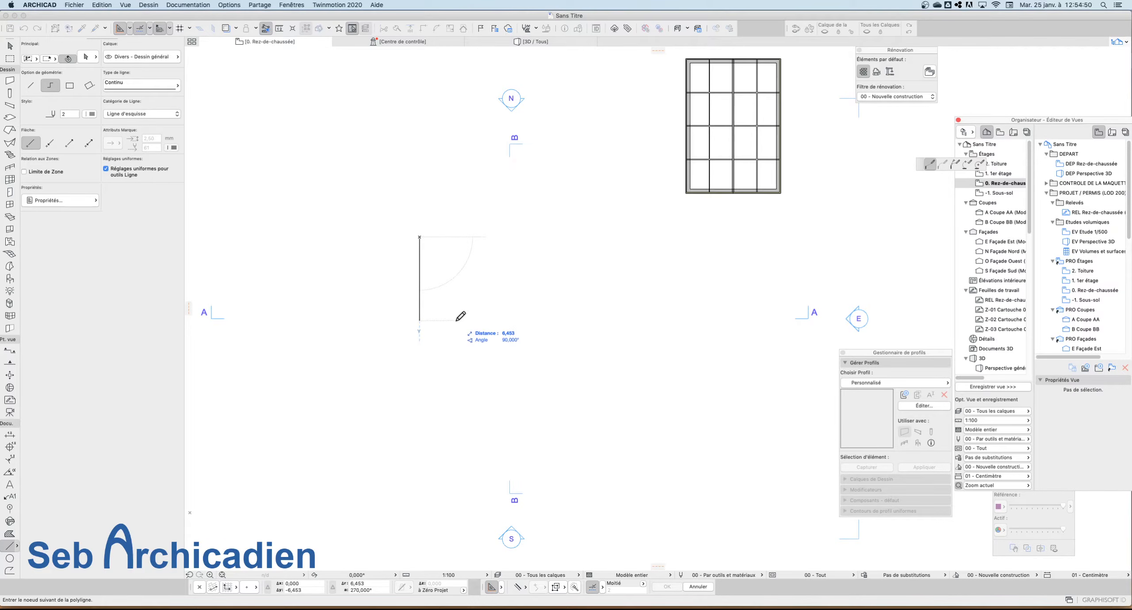
pyautogui.press('Tab')
pyautogui.write('3')
pyautogui.press('Return')
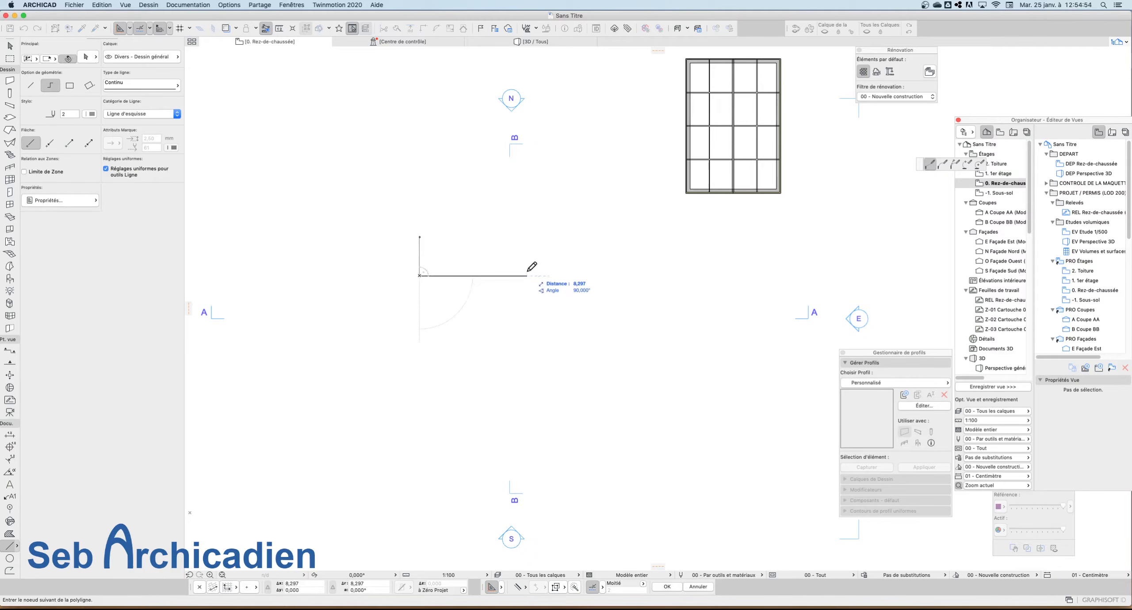
pyautogui.click(484, 275)
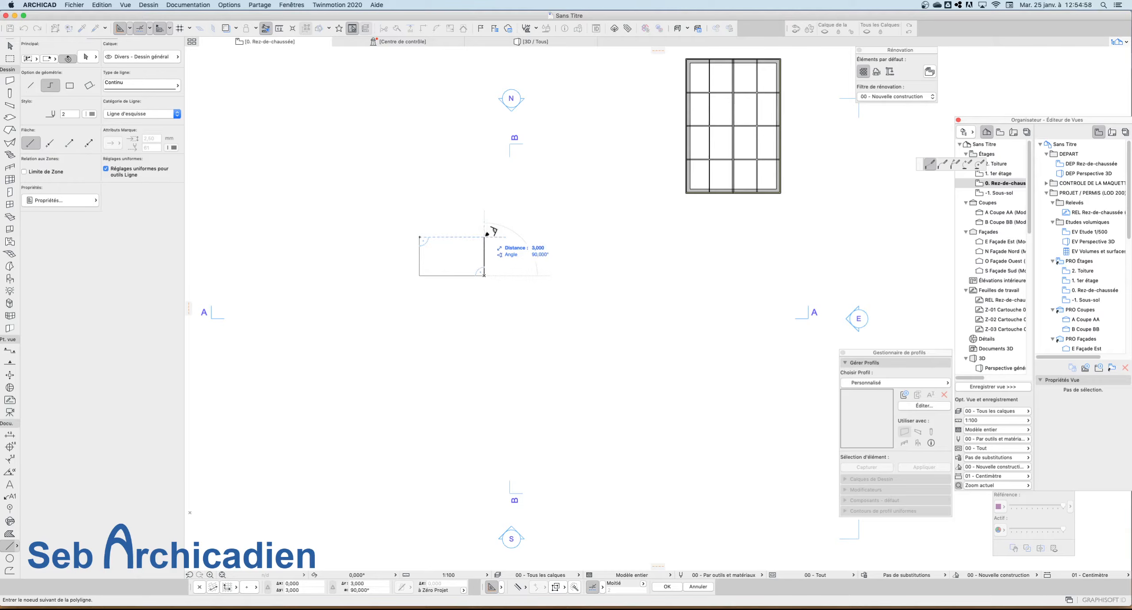
pyautogui.doubleClick(422, 233)
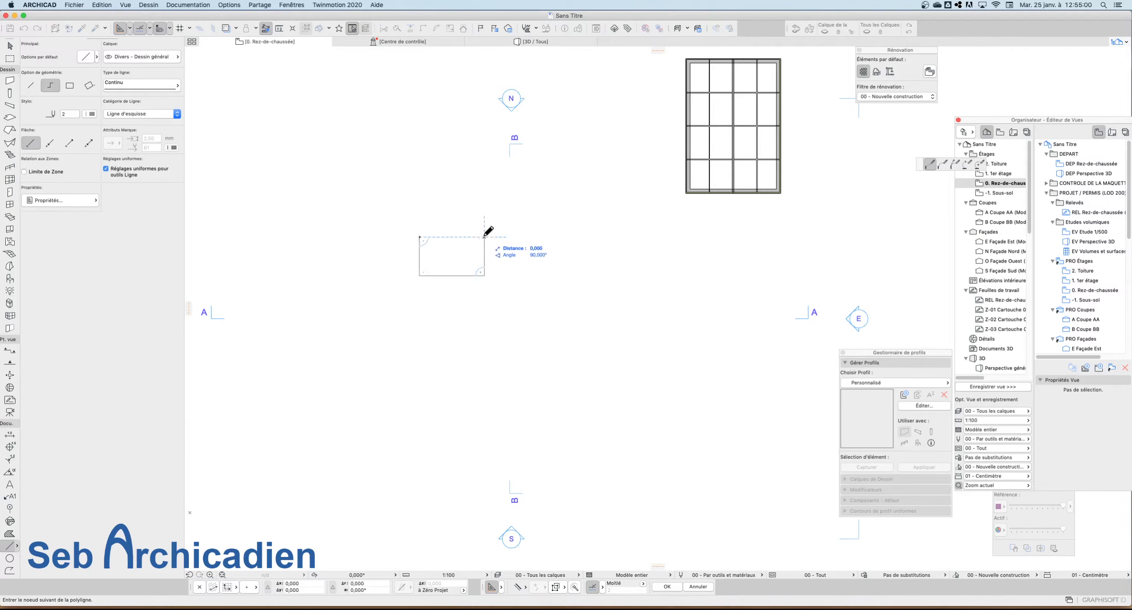
pyautogui.press('Escape')
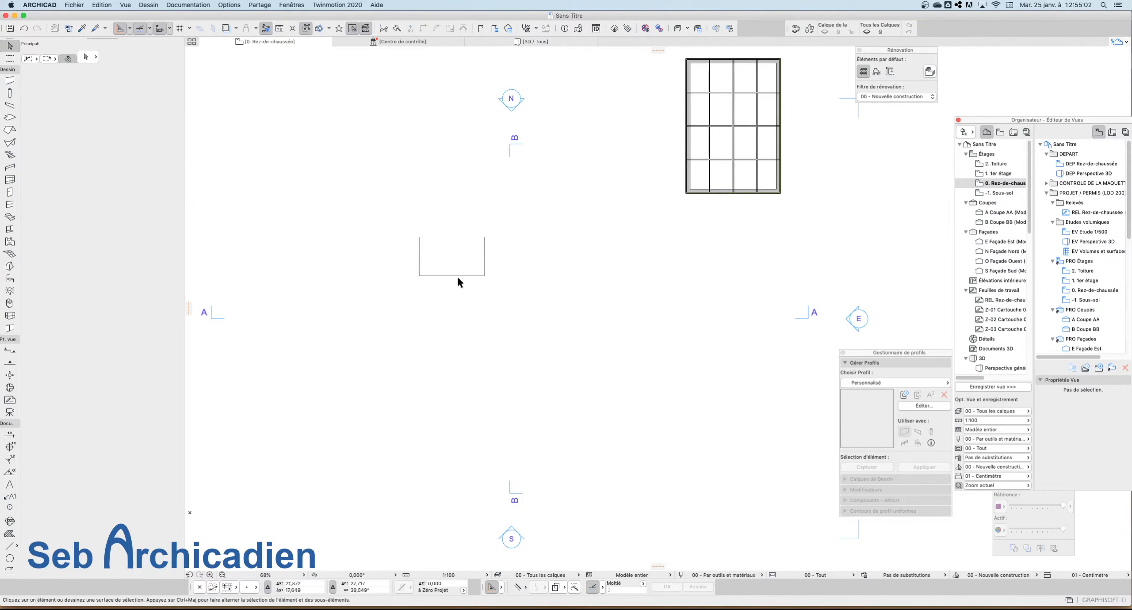
# Step: Select the three lines of the U-shaped outline and start an ArchiGlazing véranda from them
pyautogui.scroll(5, 426, 244)
pyautogui.scroll(-4, 505, 373)
pyautogui.moveTo(566, 367); pyautogui.dragTo(431, 281)
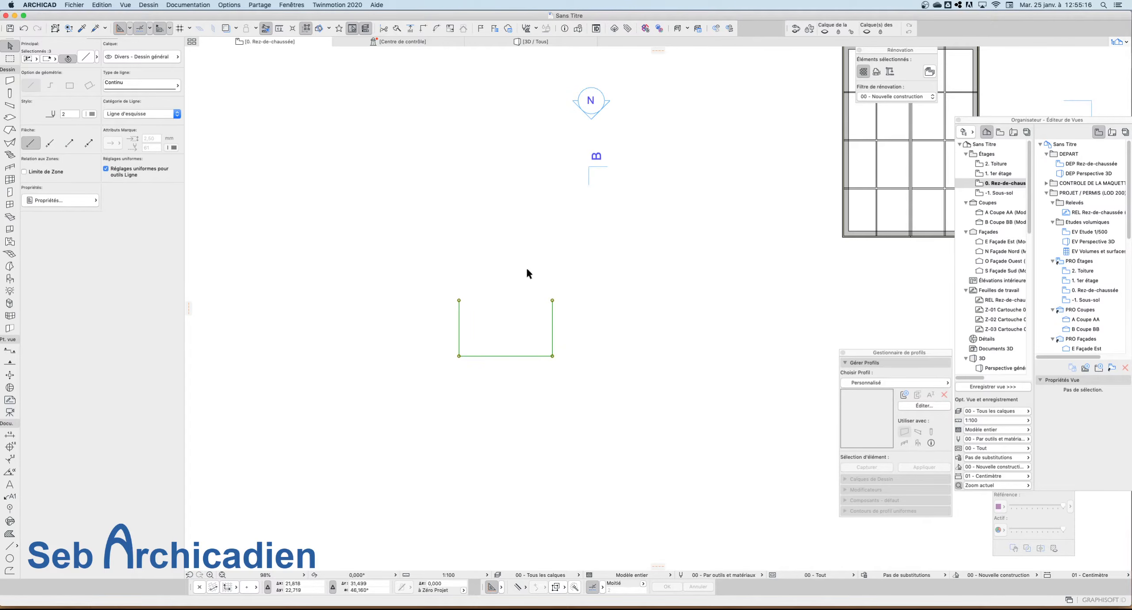
pyautogui.scroll(-2, 487, 299)
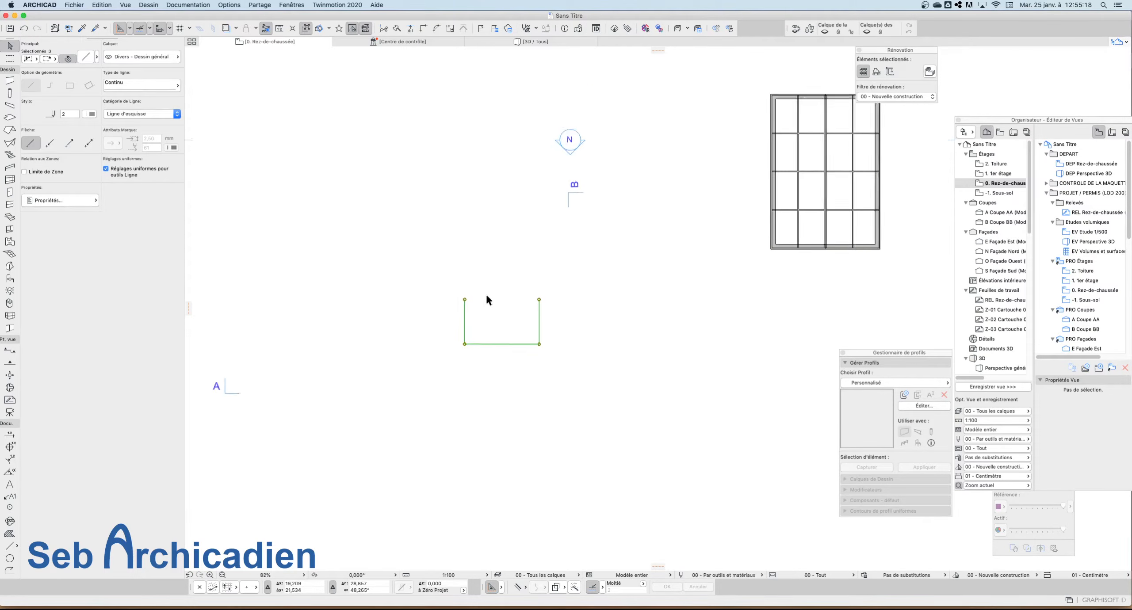
pyautogui.scroll(-1, 487, 300)
pyautogui.click(148, 5)
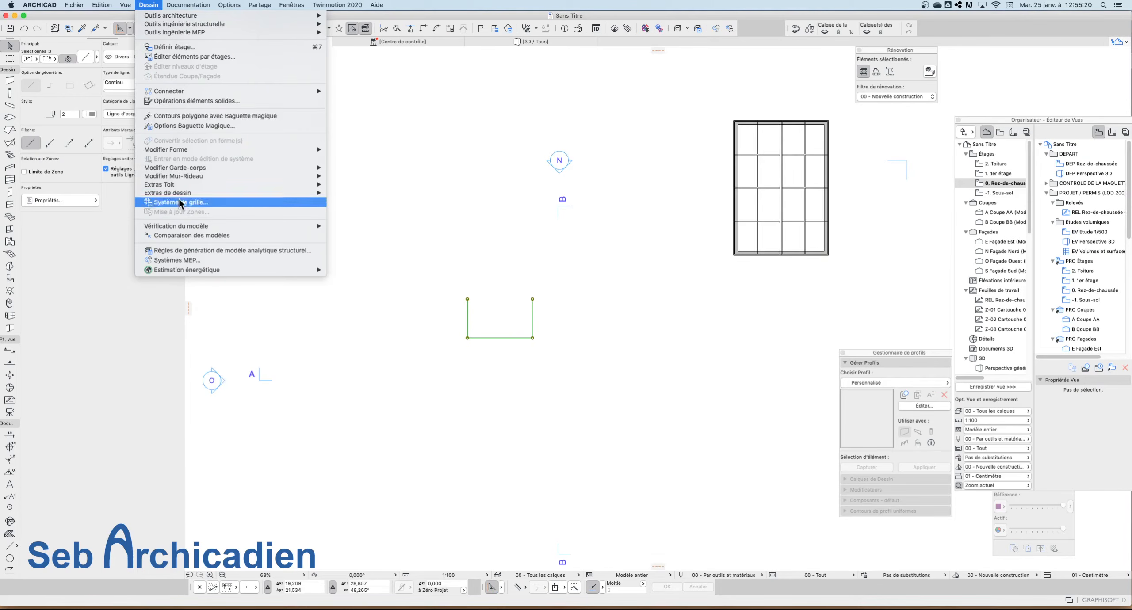
pyautogui.moveTo(232, 195)
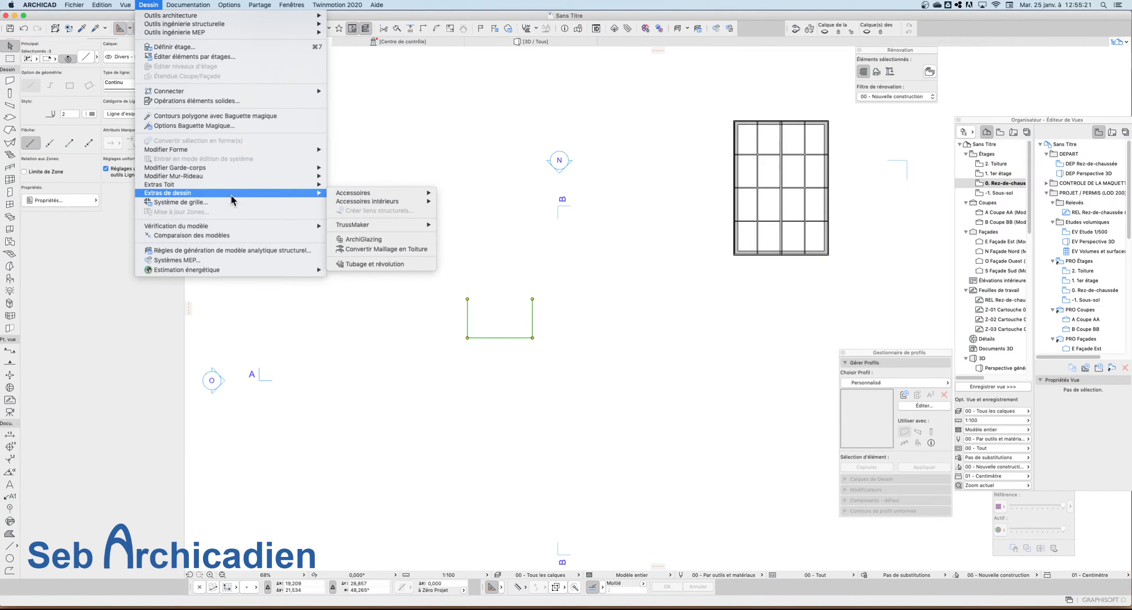
pyautogui.click(393, 239)
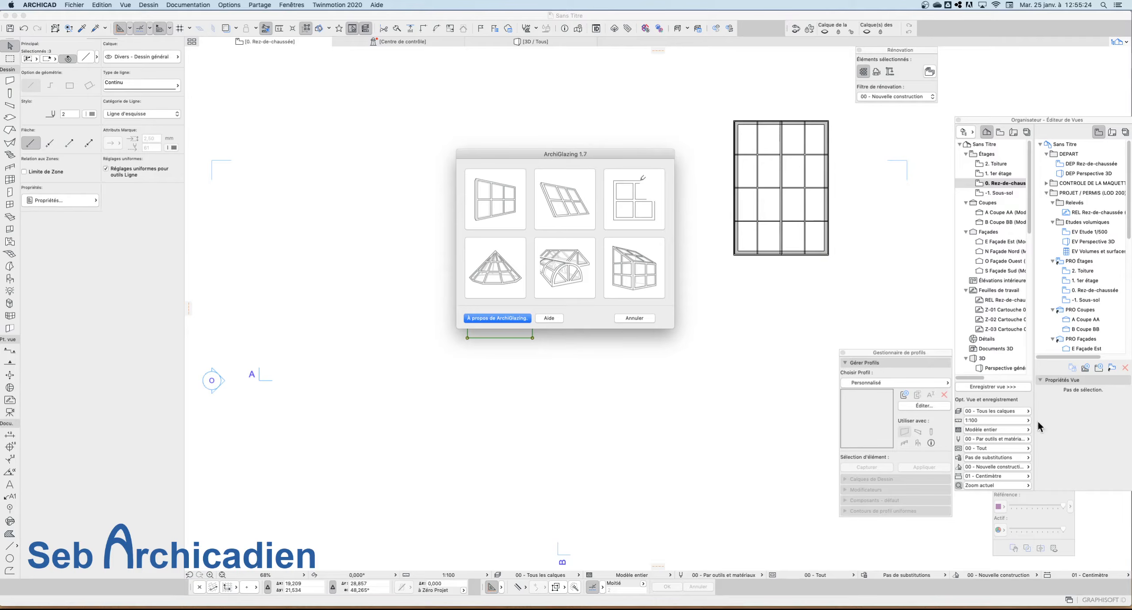
pyautogui.click(646, 255)
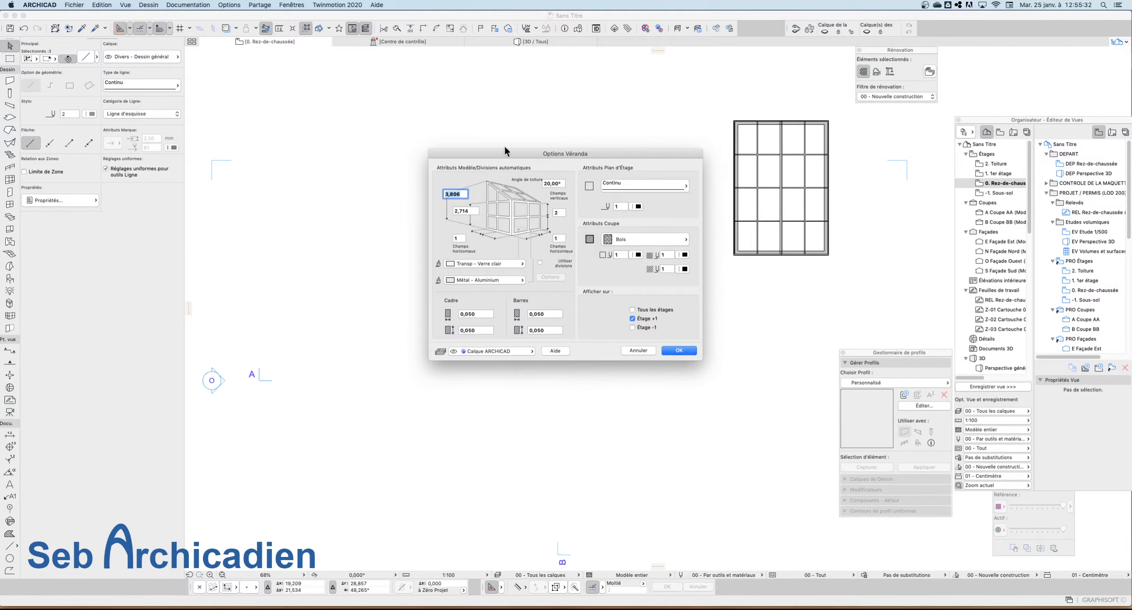
# Step: Set the véranda's roof angle to 15° and its lower height to 3 m, and create it
pyautogui.moveTo(559, 155); pyautogui.dragTo(533, 163)
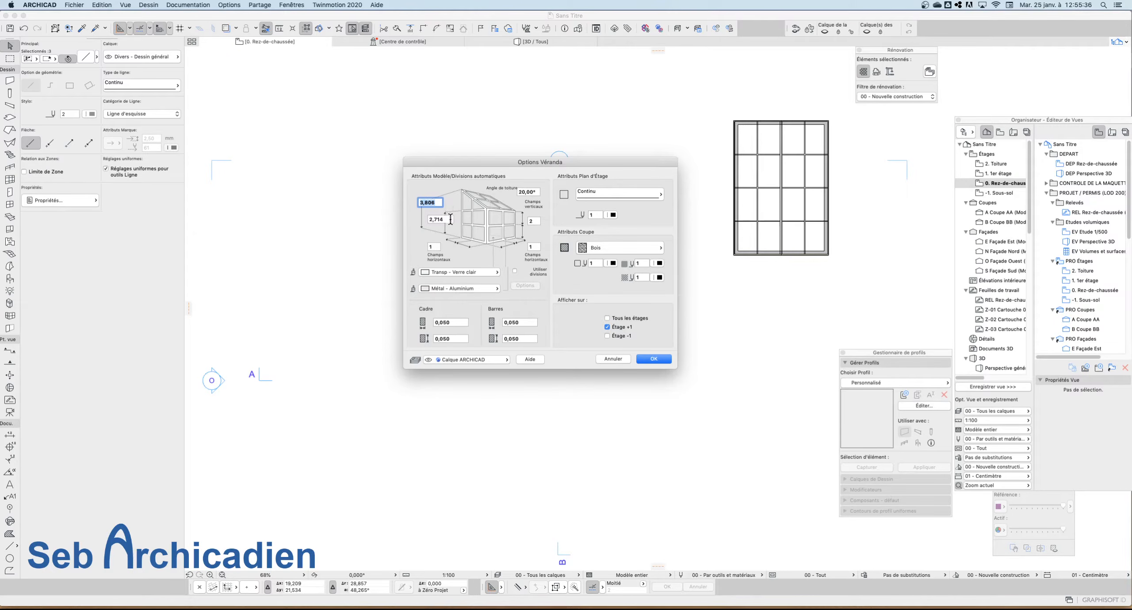
pyautogui.click(536, 191)
pyautogui.click(449, 218)
pyautogui.moveTo(450, 218); pyautogui.dragTo(410, 217)
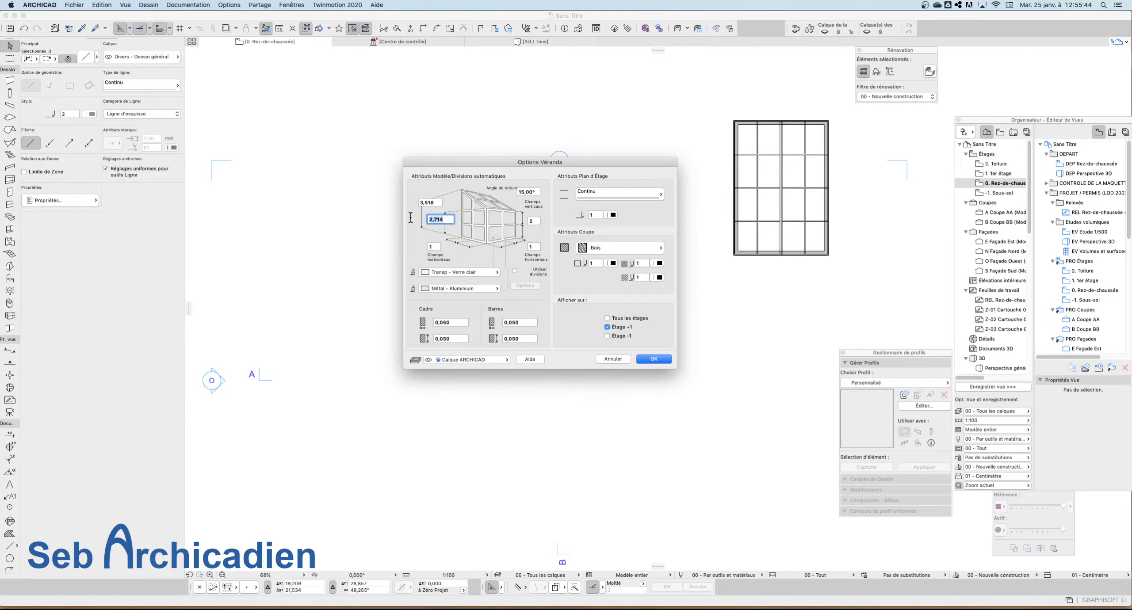
pyautogui.write('3')
pyautogui.click(519, 197)
pyautogui.write('15')
pyautogui.click(446, 219)
pyautogui.click(537, 222)
pyautogui.click(653, 359)
# Step: Deselect the outline lines and select the new AG Véranda object in the plan
pyautogui.scroll(5, 482, 330)
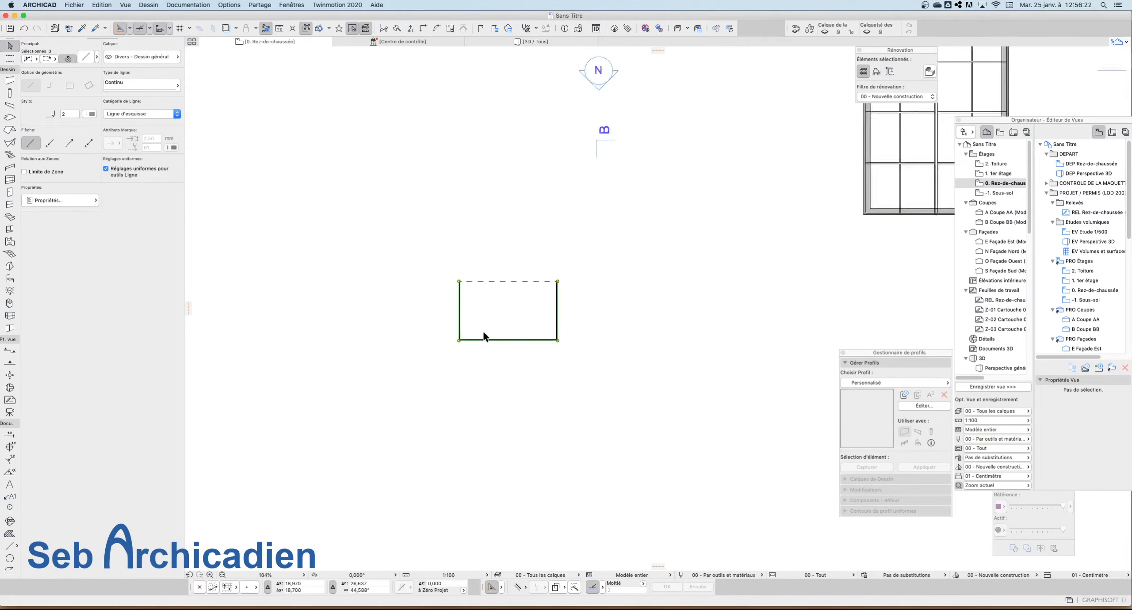
pyautogui.click(463, 201)
pyautogui.click(444, 250)
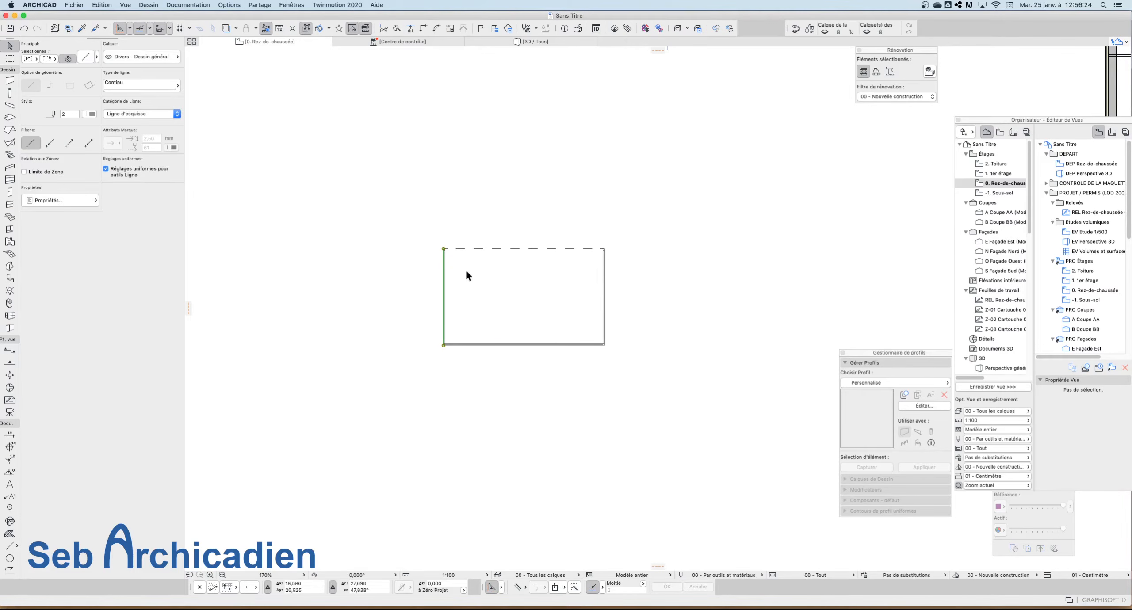
pyautogui.click(444, 250)
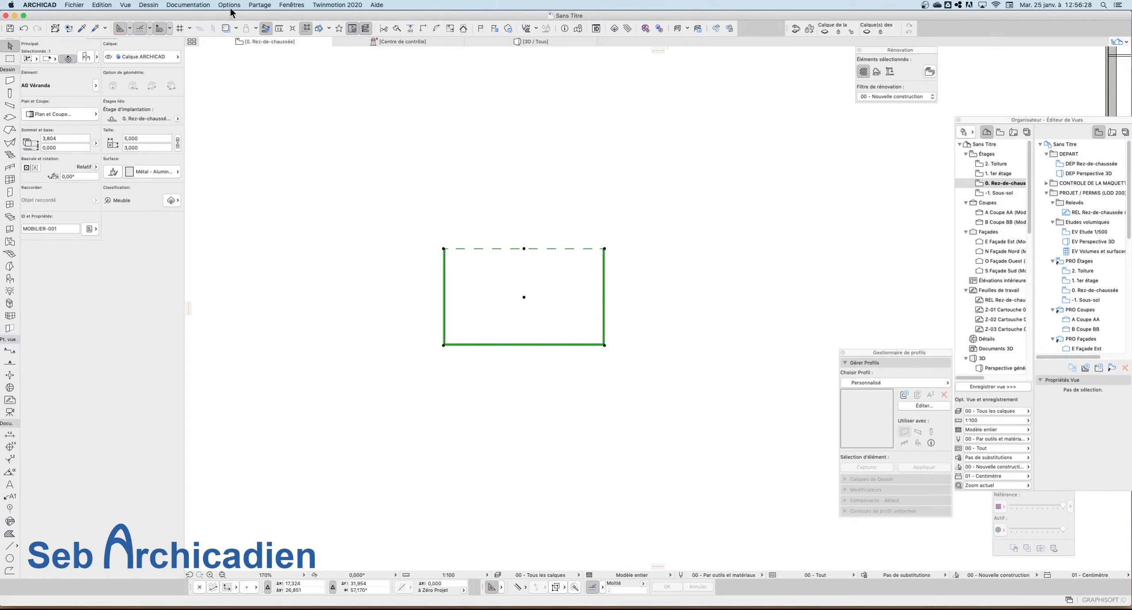
# Step: Show the AG Véranda object in the 3D view, select it and open its object settings
pyautogui.click(508, 43)
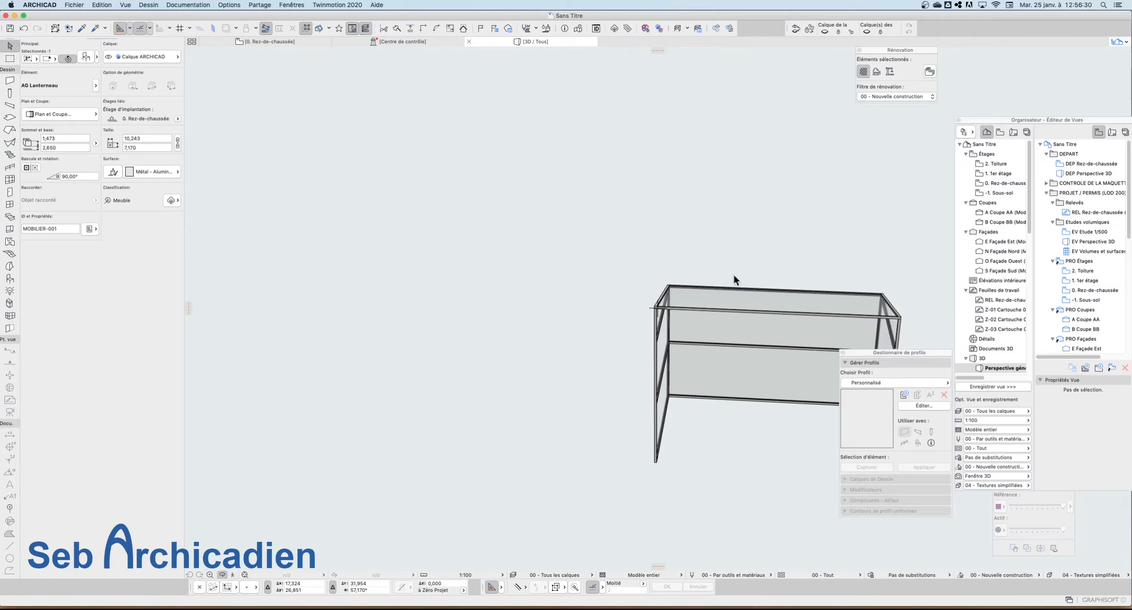
pyautogui.scroll(-2, 651, 368)
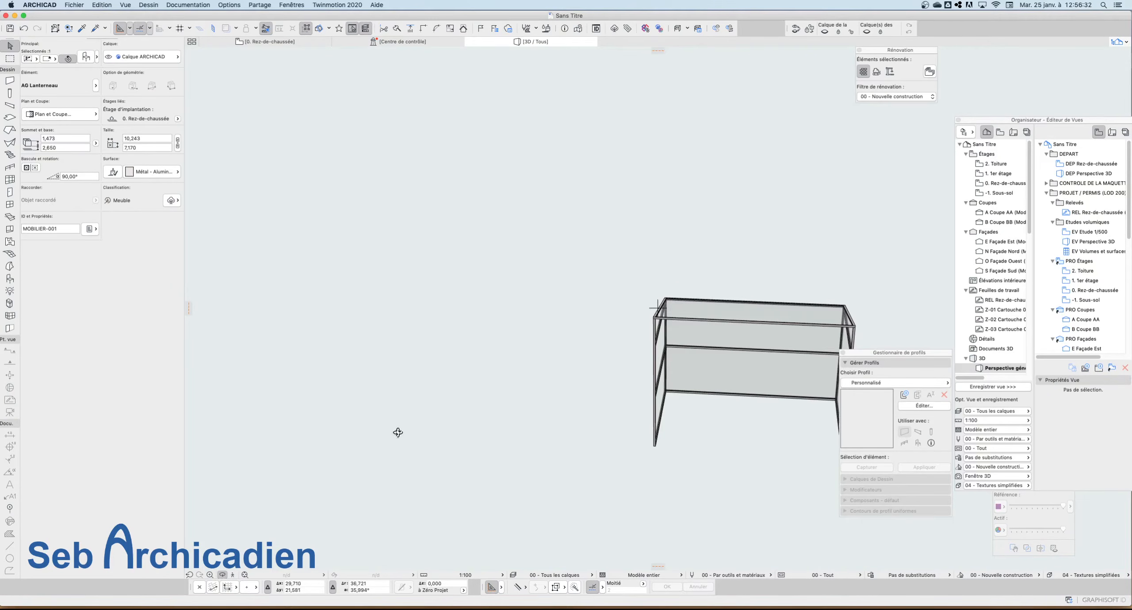
pyautogui.moveTo(398, 432); pyautogui.dragTo(758, 421)
pyautogui.moveTo(452, 281); pyautogui.dragTo(567, 185)
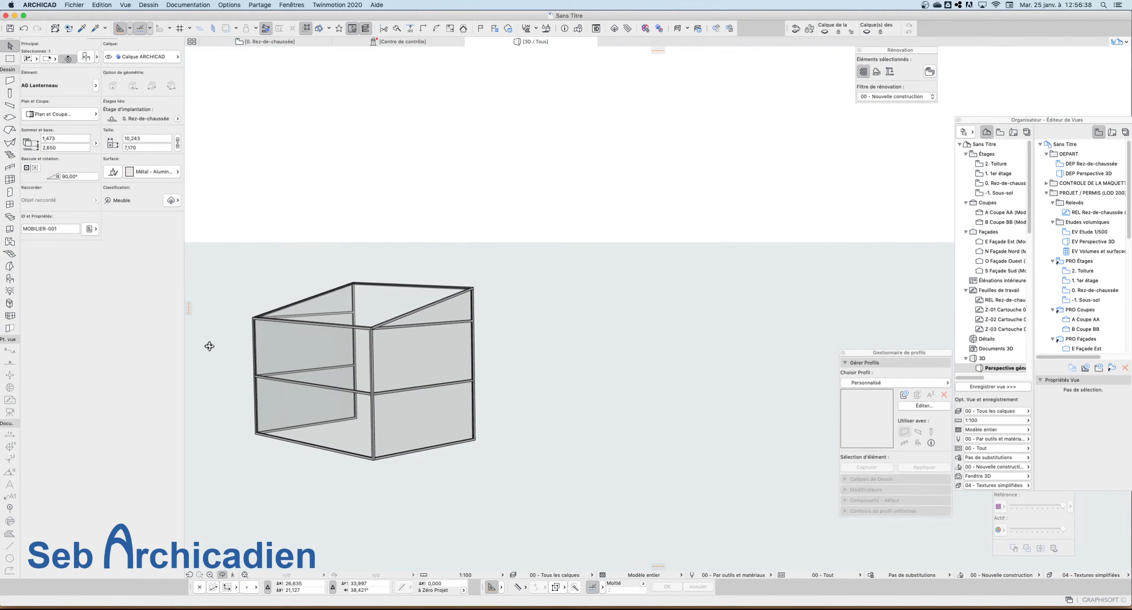
pyautogui.scroll(5, 260, 419)
pyautogui.rightClick(261, 417)
pyautogui.click(334, 378)
pyautogui.moveTo(355, 388); pyautogui.dragTo(569, 361, button='middle')
pyautogui.press('Escape')
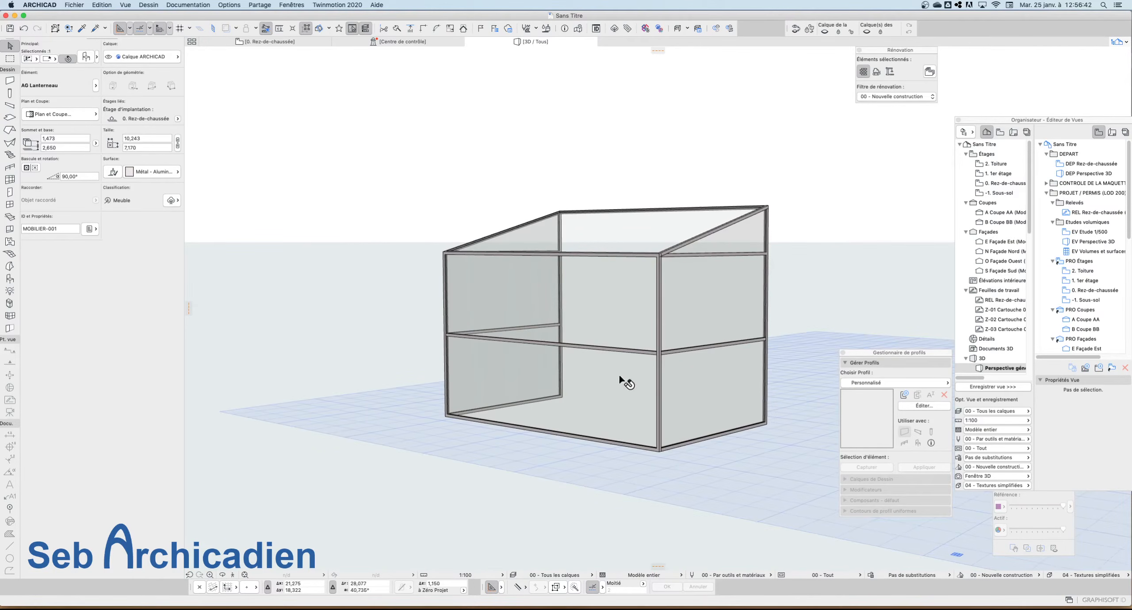
pyautogui.click(661, 379)
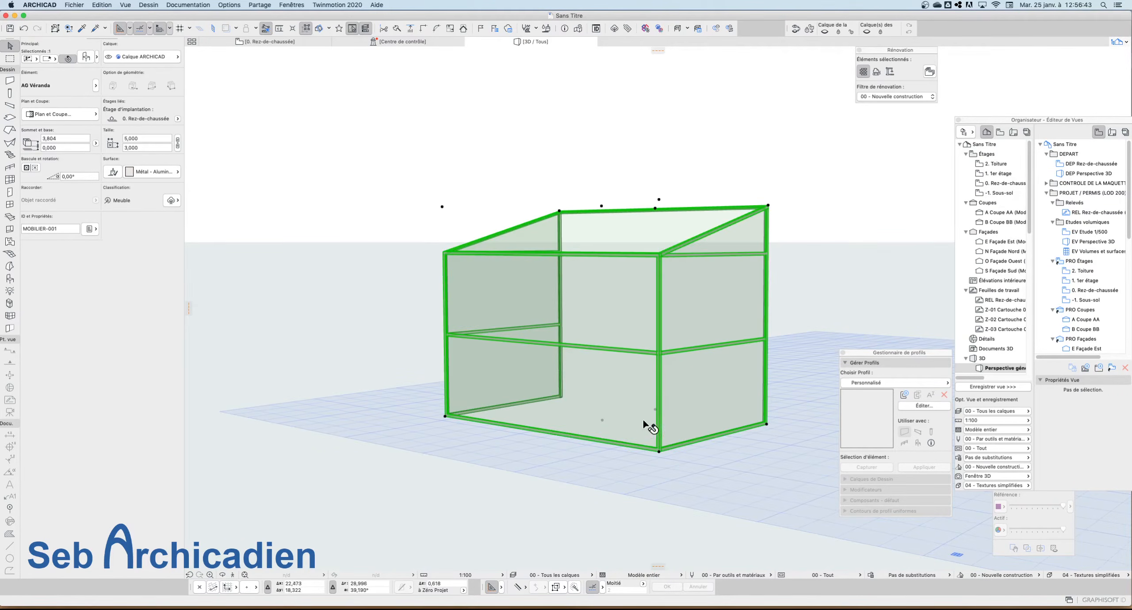
pyautogui.click(86, 56)
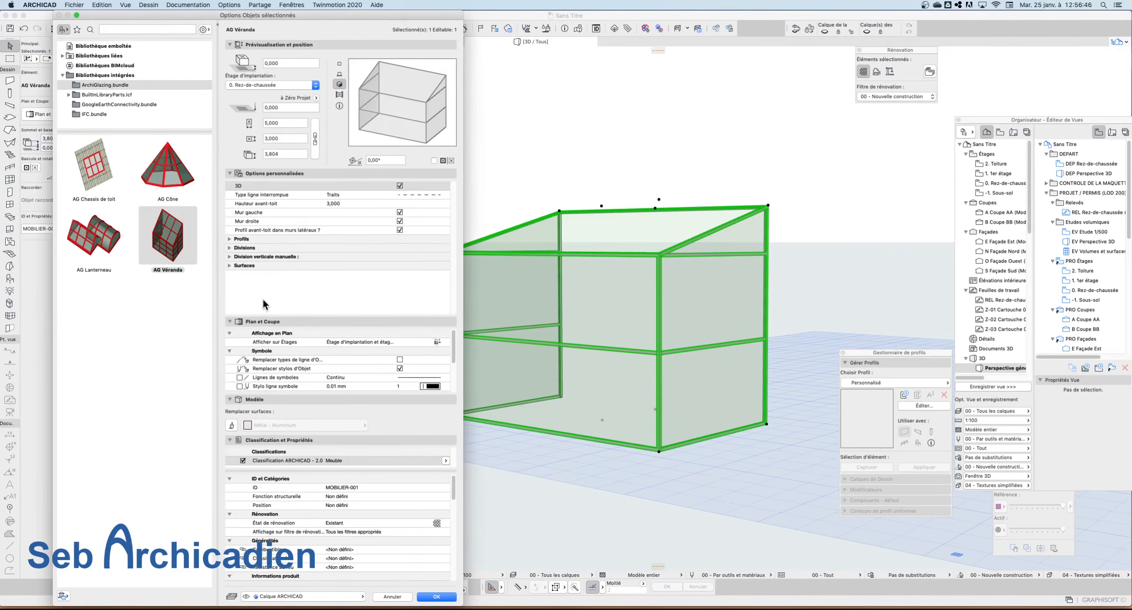
# Step: Try the véranda without its left and right walls, toggling the eaves profile in the side walls
pyautogui.click(400, 212)
pyautogui.click(400, 212)
pyautogui.click(398, 228)
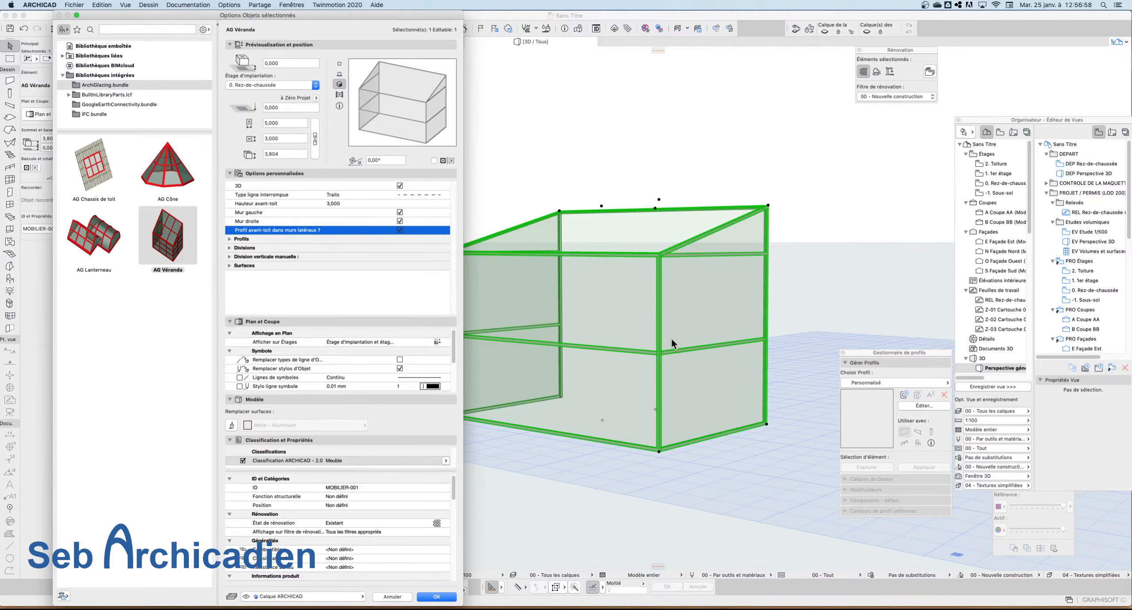
pyautogui.click(401, 212)
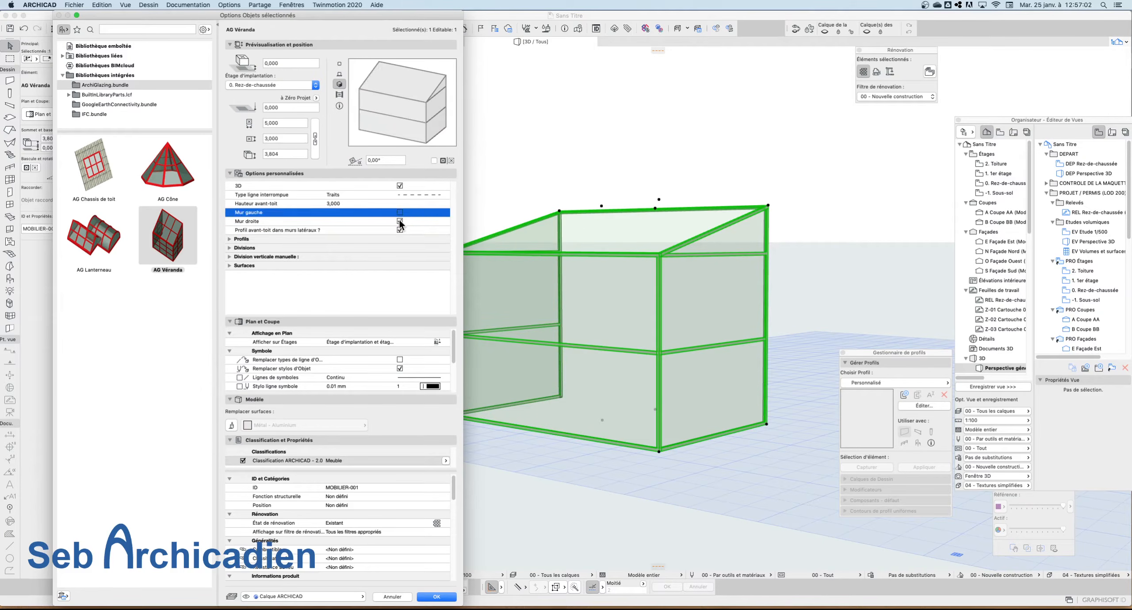
pyautogui.click(400, 220)
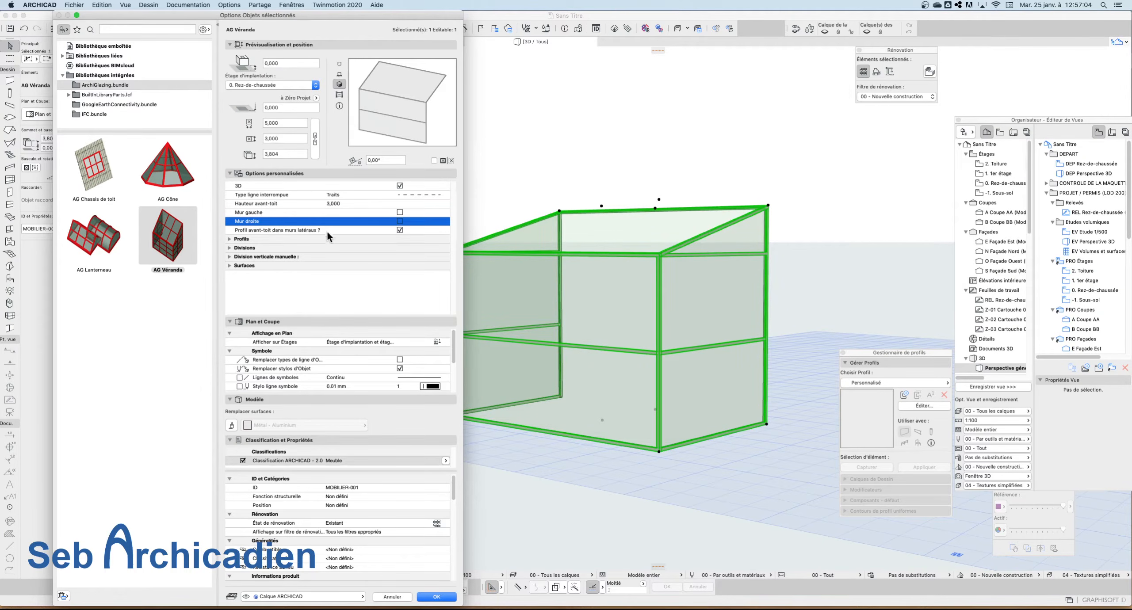
pyautogui.click(399, 230)
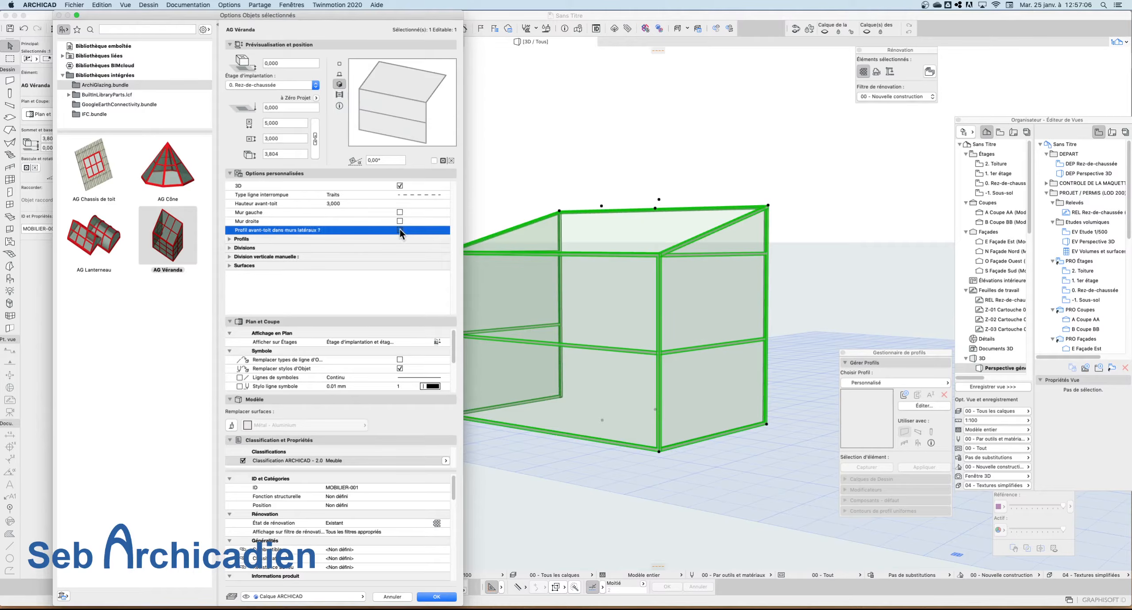
pyautogui.click(400, 229)
pyautogui.click(233, 239)
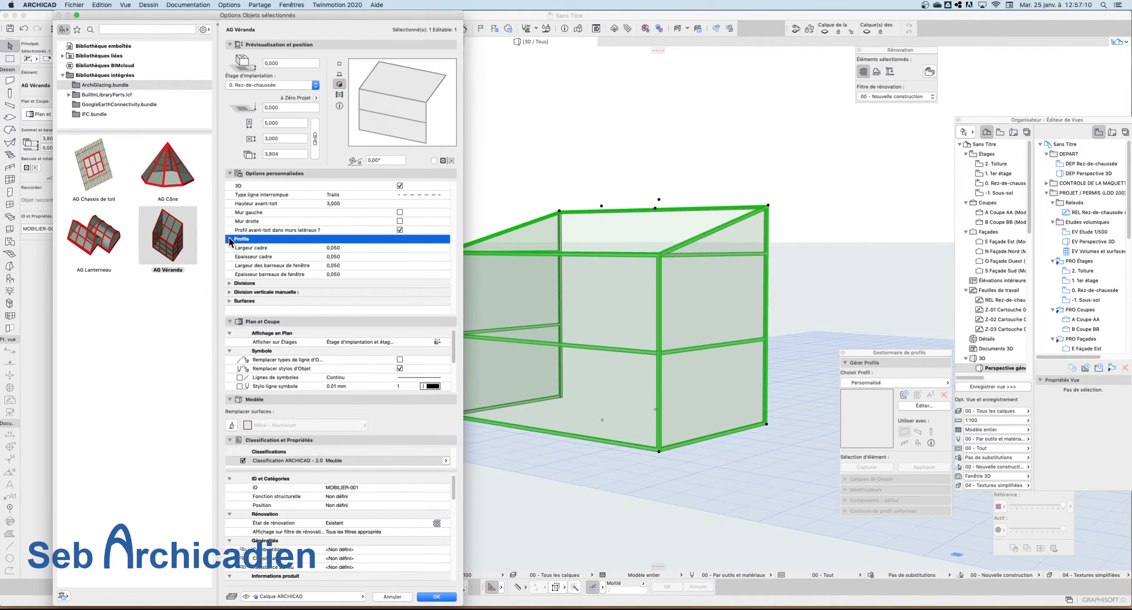
pyautogui.click(230, 240)
# Step: Turn off the automatic vertical division and re-enable the véranda's left and right walls
pyautogui.click(230, 248)
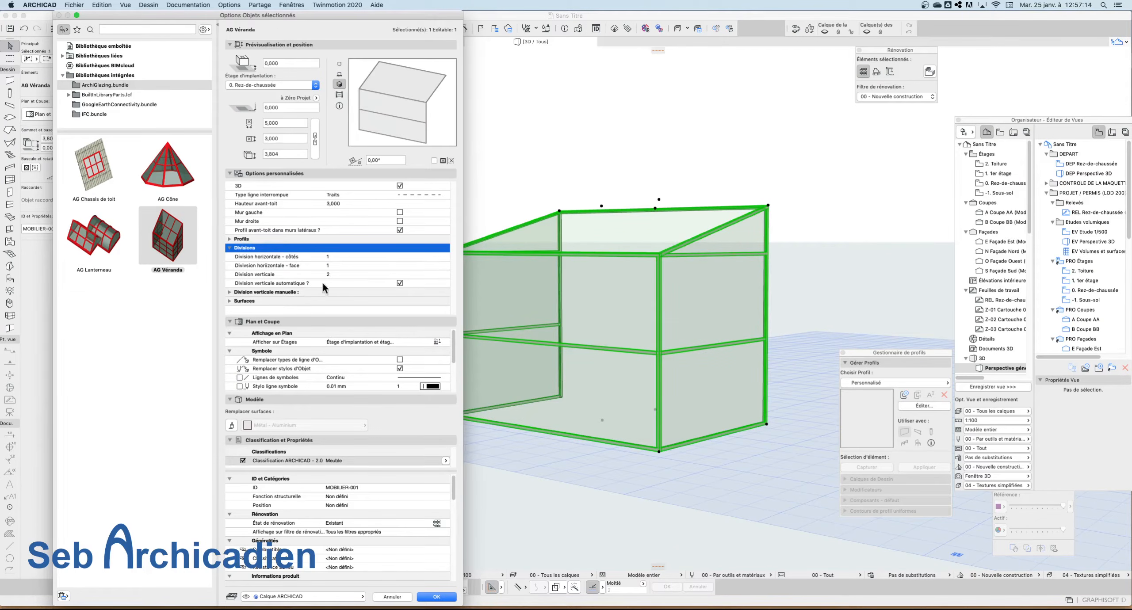
pyautogui.click(400, 283)
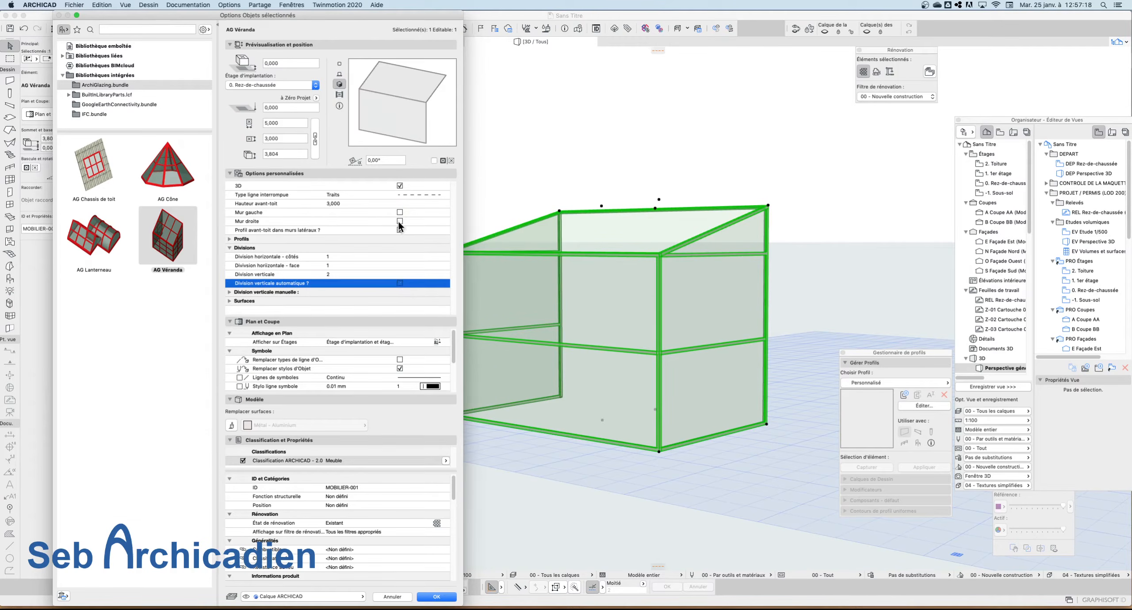
pyautogui.click(400, 221)
pyautogui.click(400, 212)
pyautogui.click(400, 284)
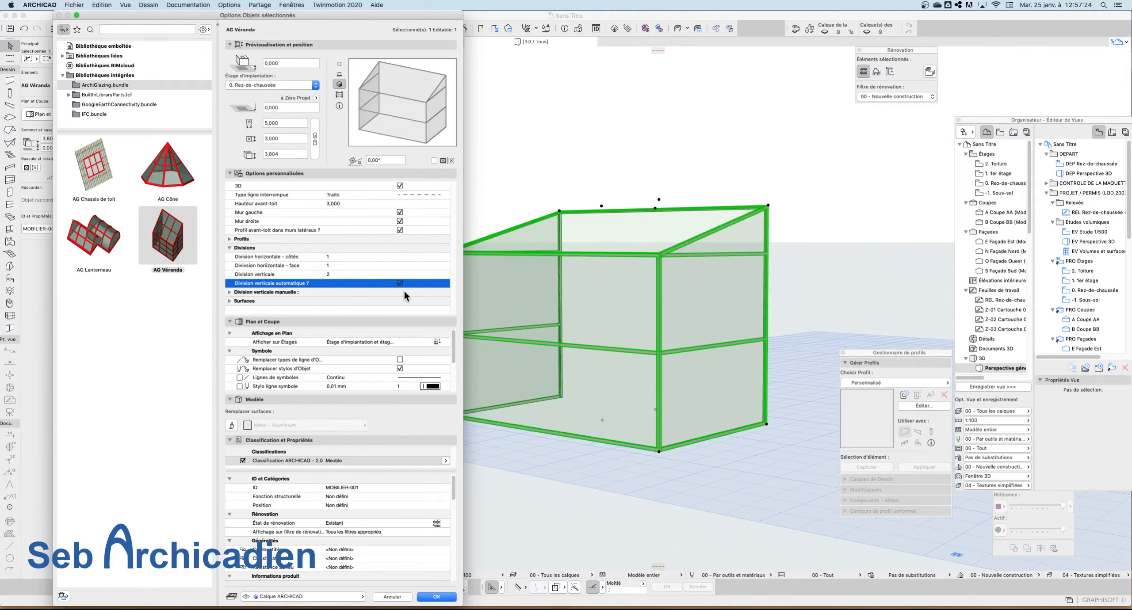
pyautogui.click(399, 283)
# Step: Set the véranda's horizontal divisions to 2 on the sides and 5 on the face
pyautogui.click(344, 256)
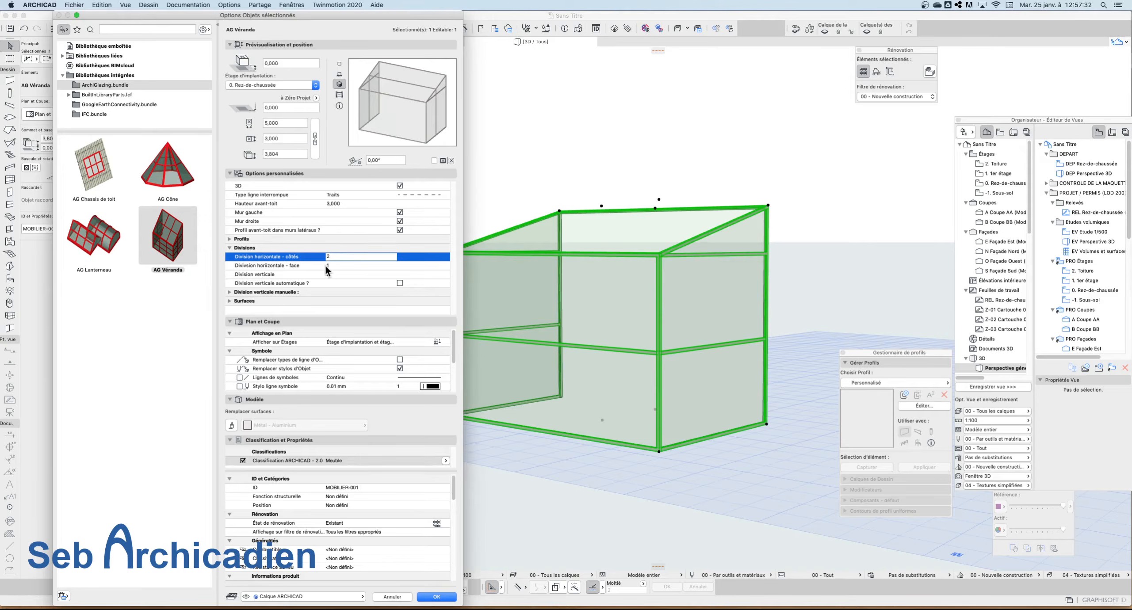
pyautogui.click(353, 265)
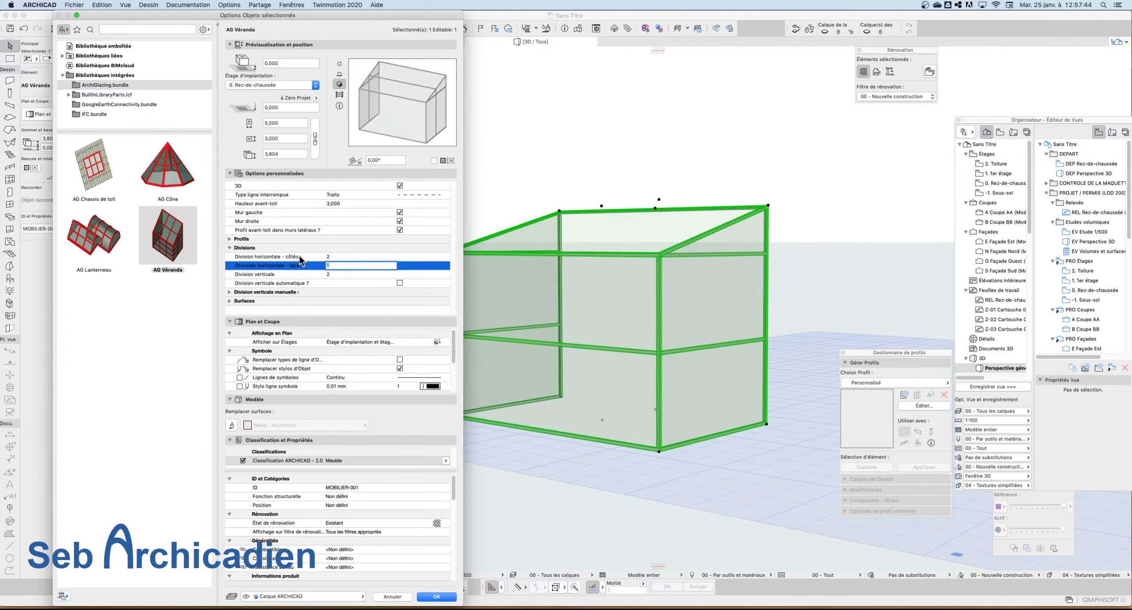
pyautogui.click(310, 266)
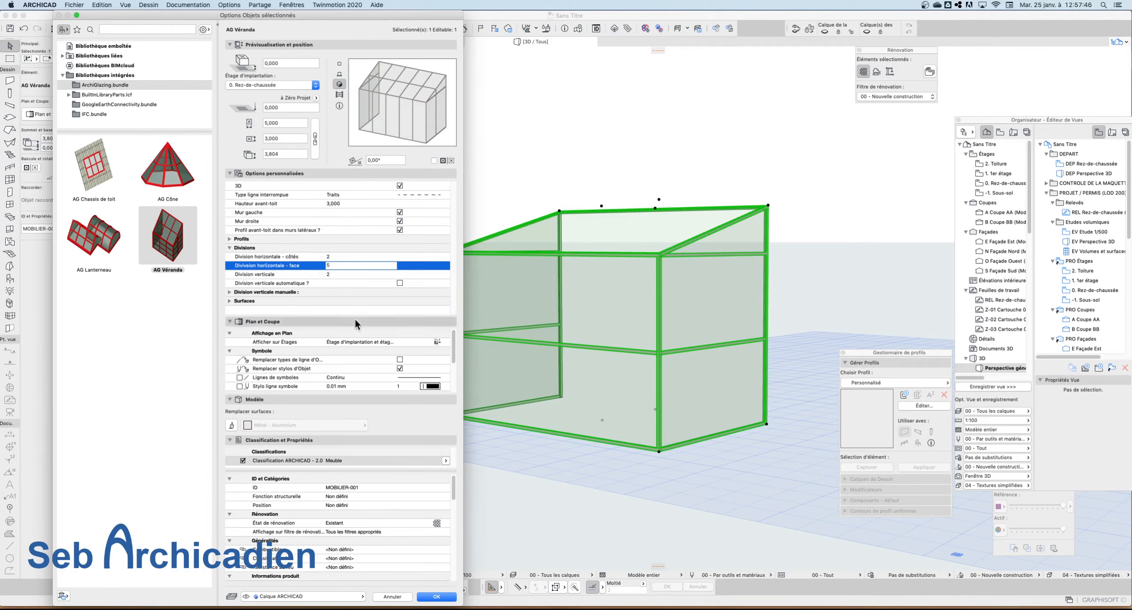
pyautogui.click(357, 274)
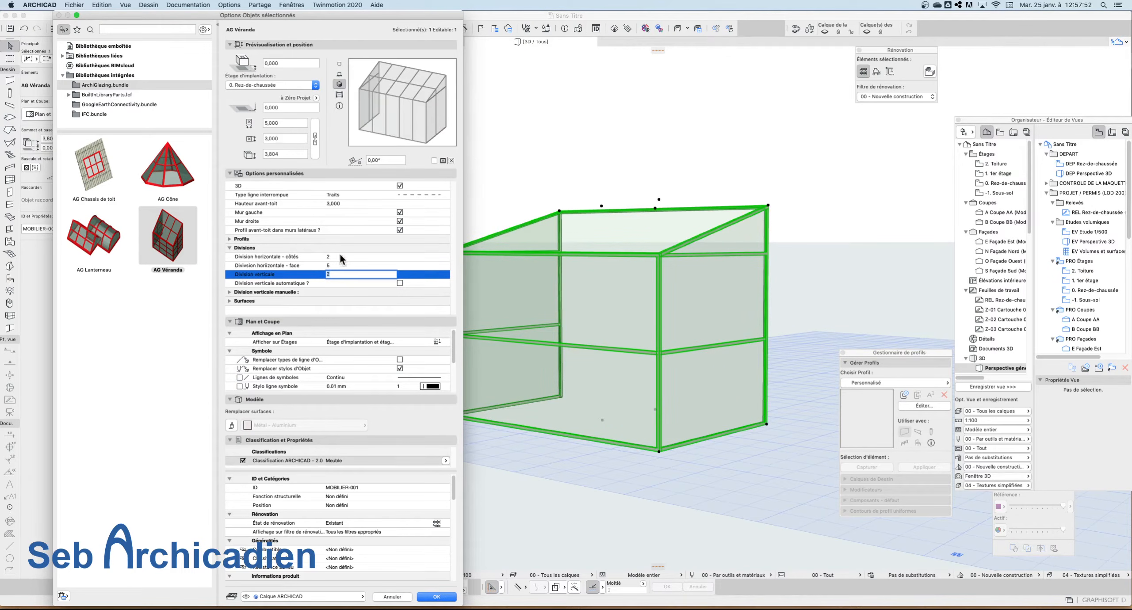
# Step: Set the manual vertical axis positions of bars 1, 2 and 3 to 1,000, 1,500 and 2,500
pyautogui.click(230, 292)
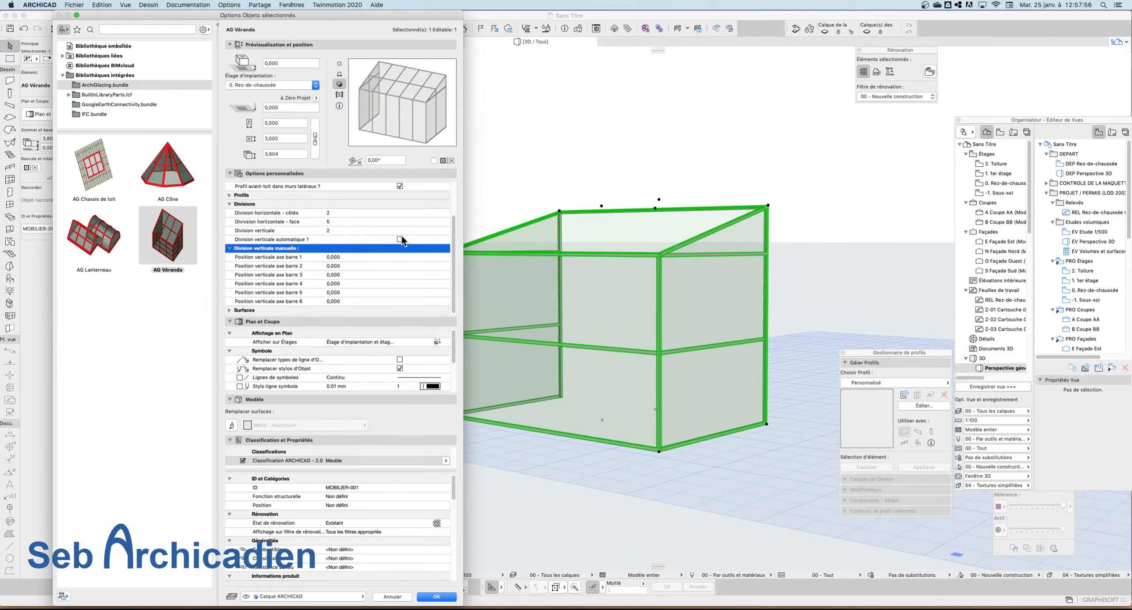
pyautogui.click(401, 238)
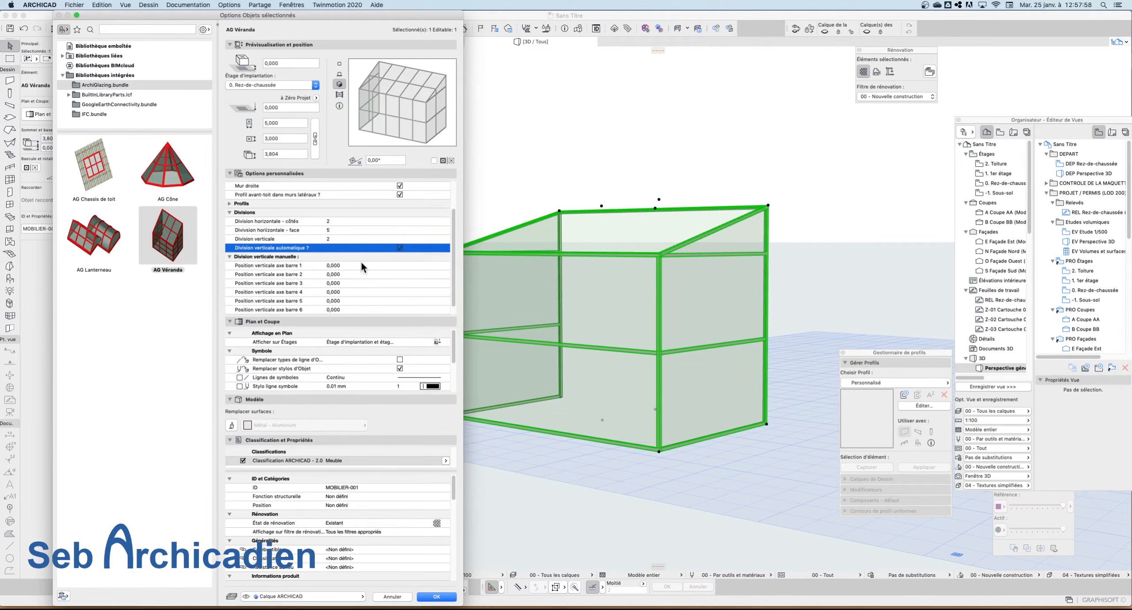
pyautogui.click(400, 247)
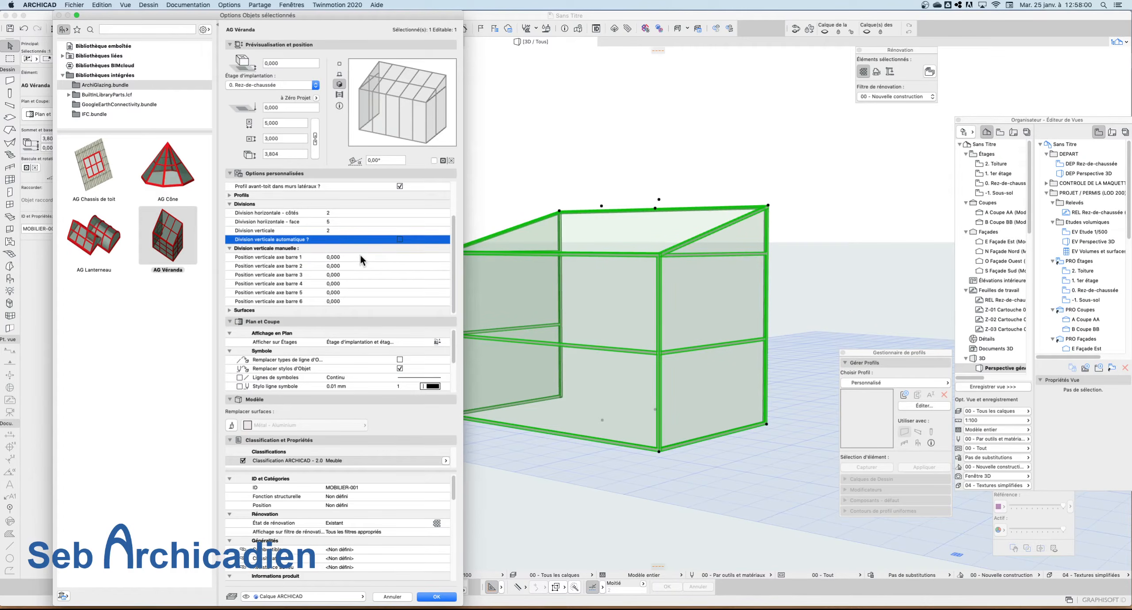
pyautogui.click(367, 256)
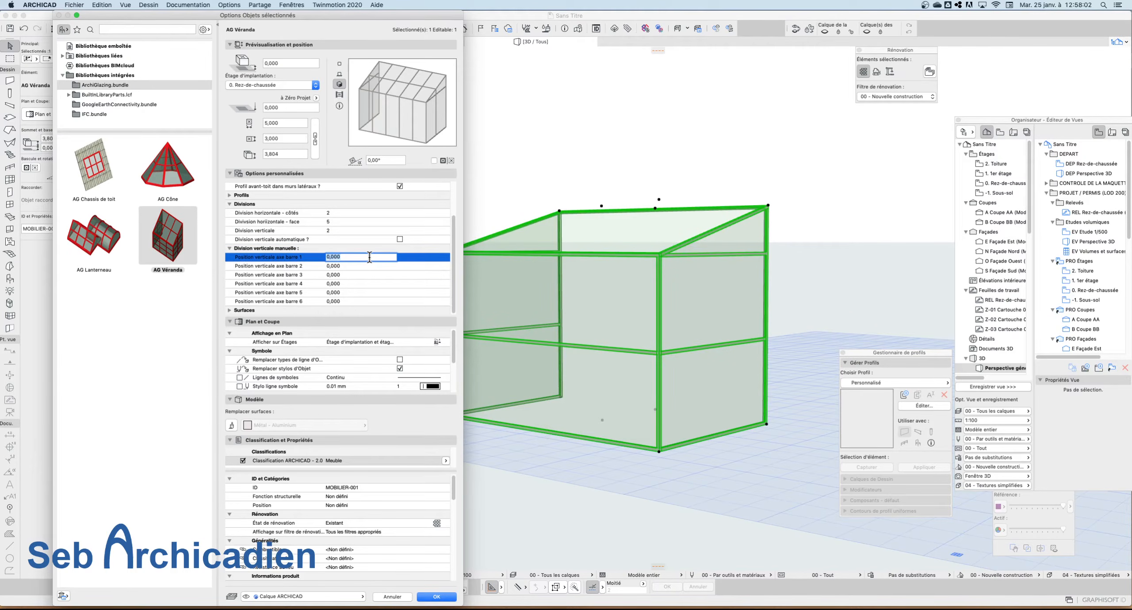
pyautogui.write('1')
pyautogui.click(261, 261)
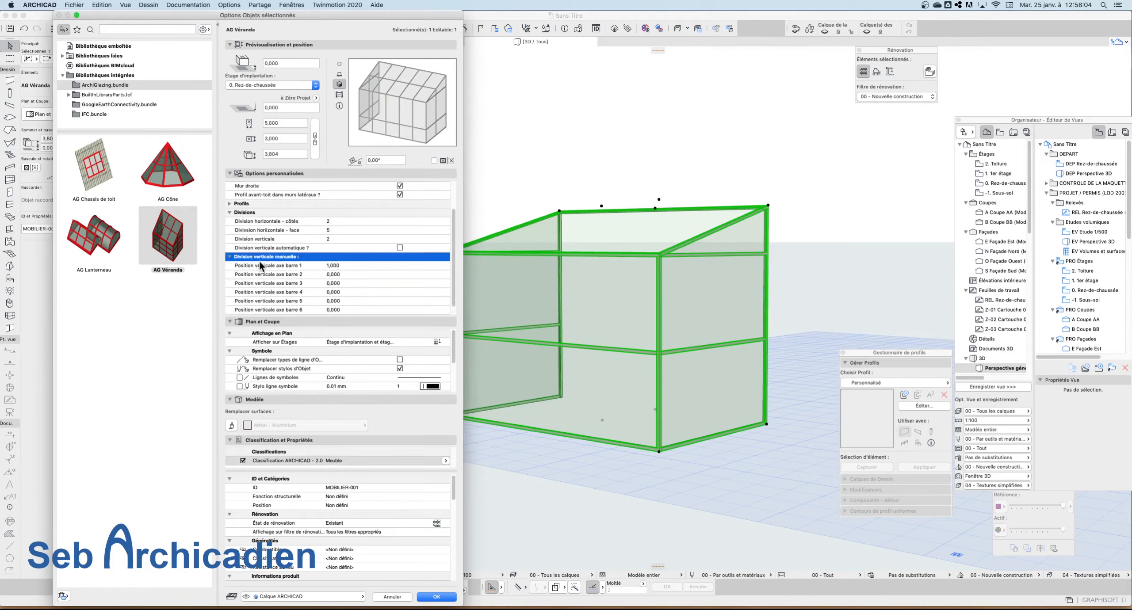
pyautogui.click(359, 275)
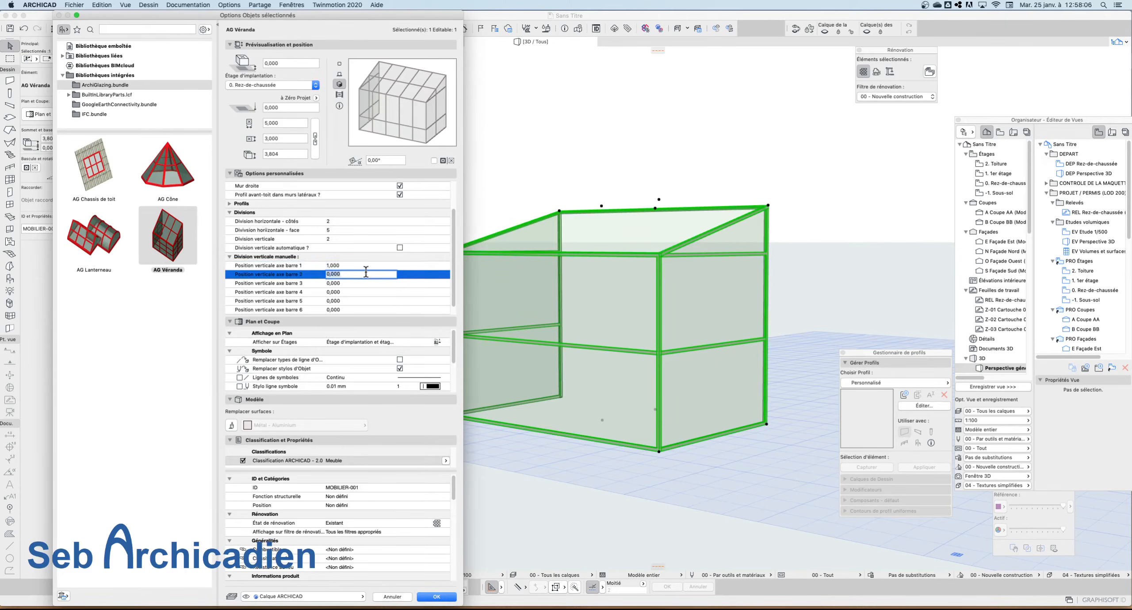
pyautogui.write('1,5')
pyautogui.press('Return')
pyautogui.click(352, 282)
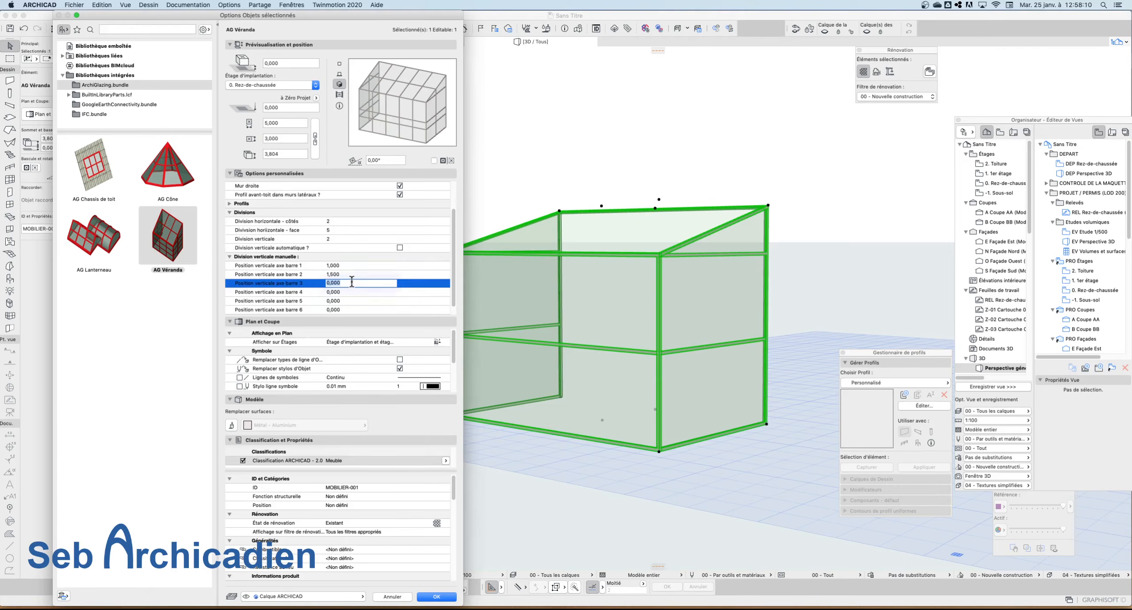
pyautogui.write('2,5')
pyautogui.press('Return')
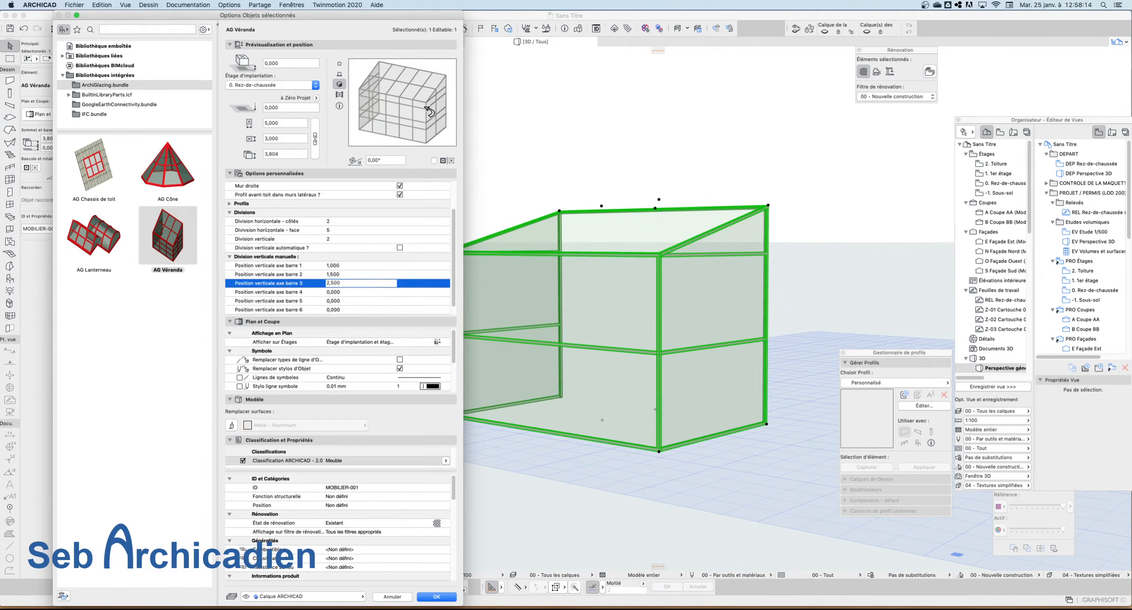
# Step: Review the division and surface options, then apply the véranda's settings and deselect it
pyautogui.scroll(-1, 237, 288)
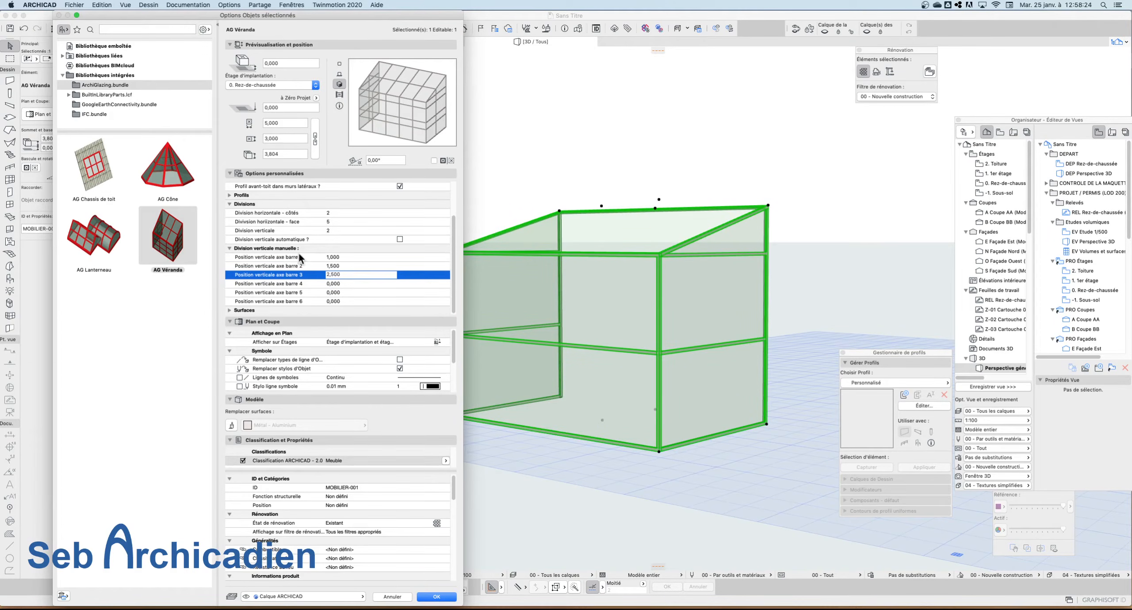
pyautogui.scroll(1, 311, 285)
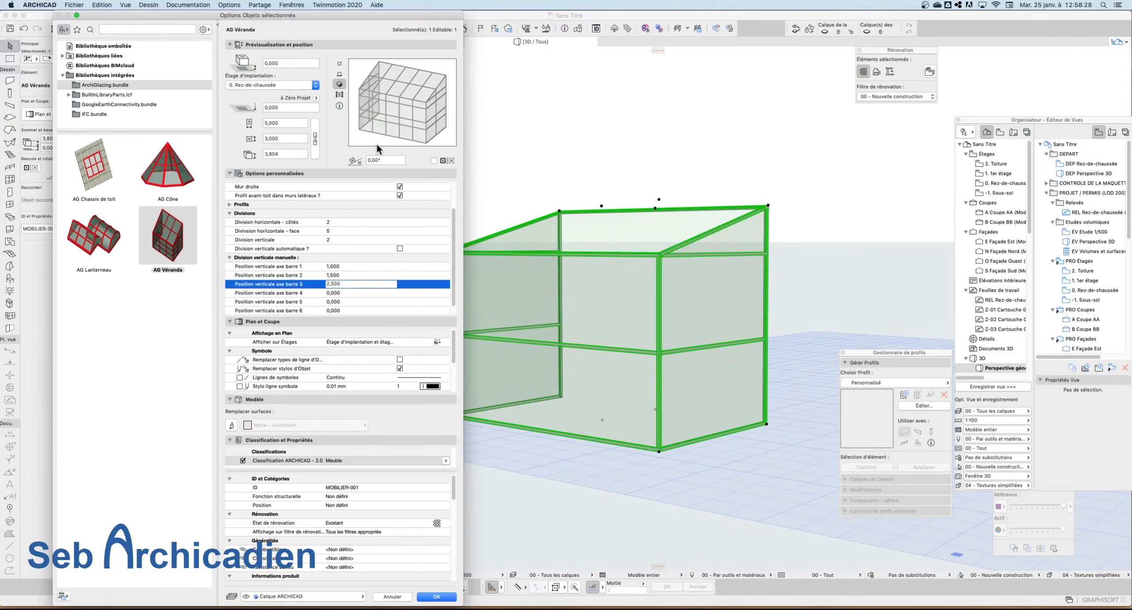
pyautogui.scroll(-1, 426, 277)
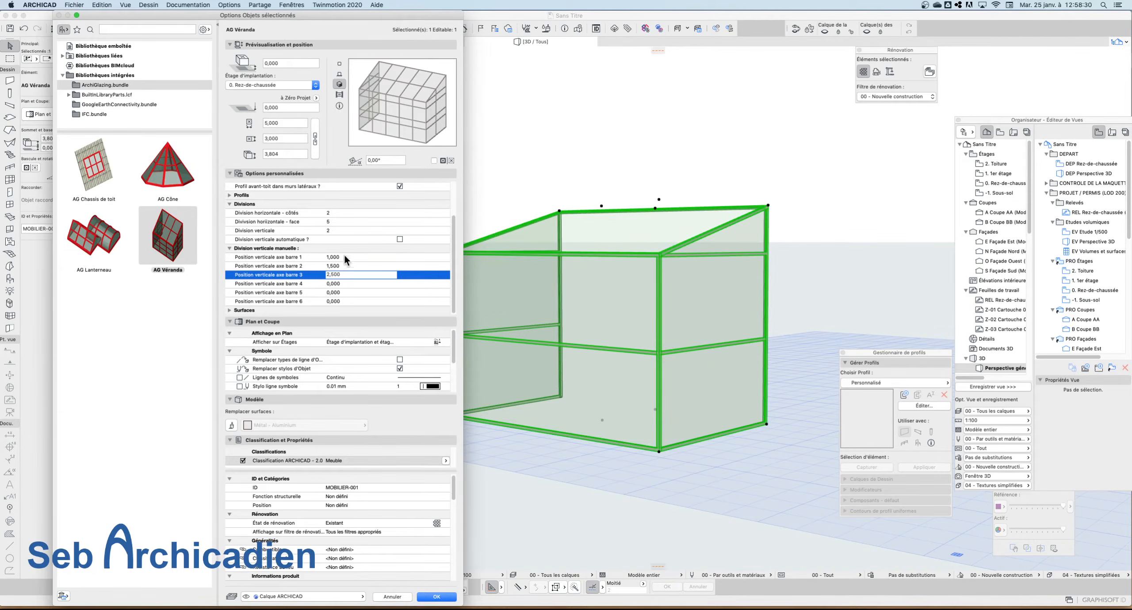
pyautogui.click(230, 310)
pyautogui.scroll(-3, 333, 255)
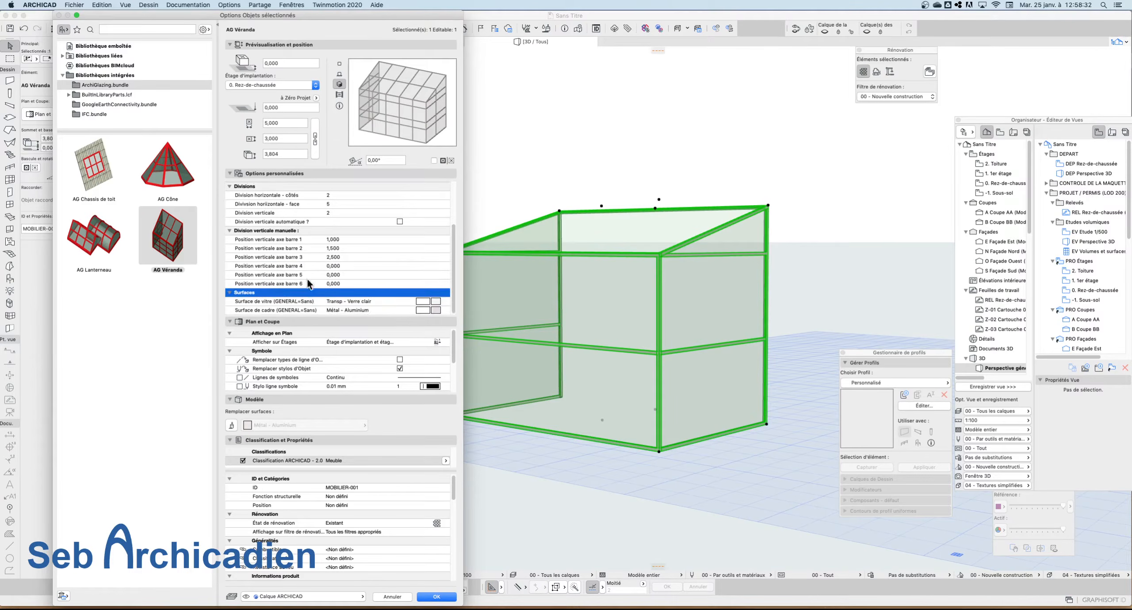
pyautogui.click(442, 597)
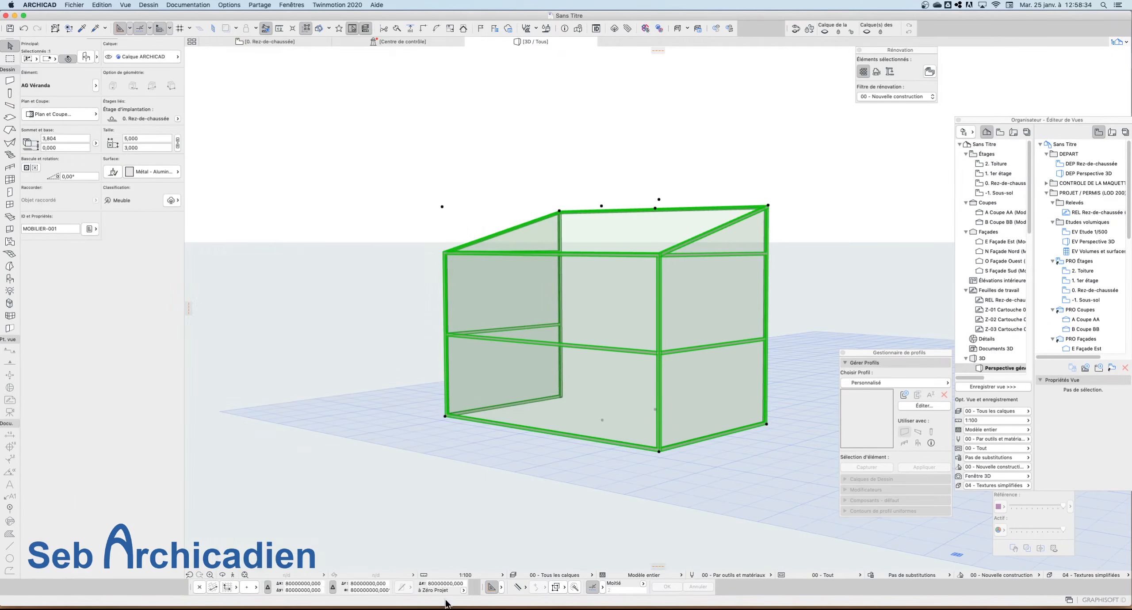
pyautogui.click(522, 143)
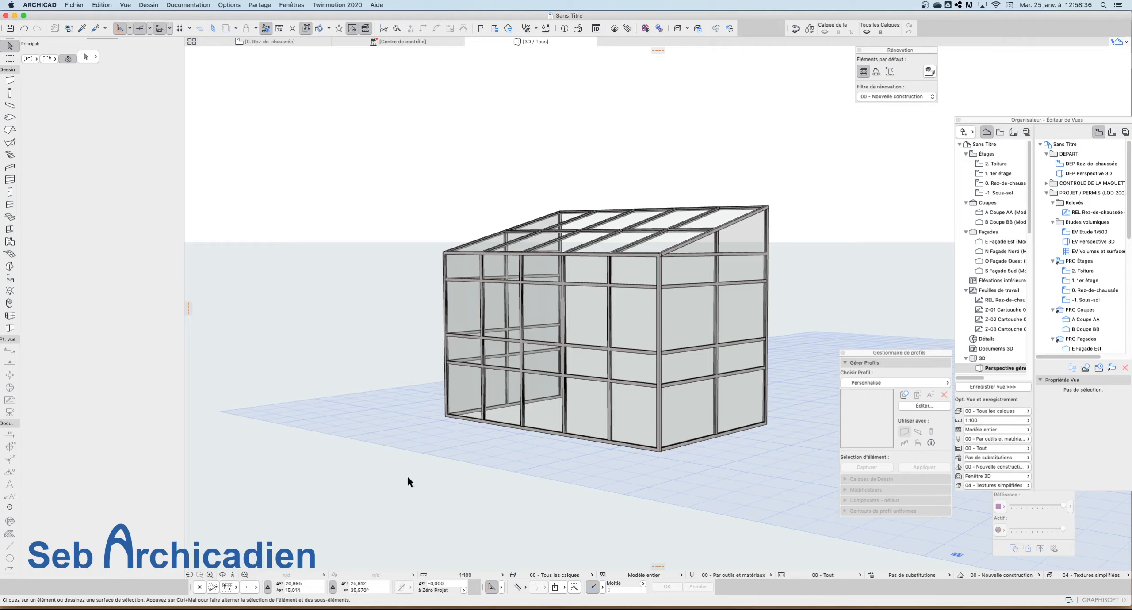
# Step: Orbit around the véranda in 3D to examine its divided walls and roof from several sides
pyautogui.click(223, 574)
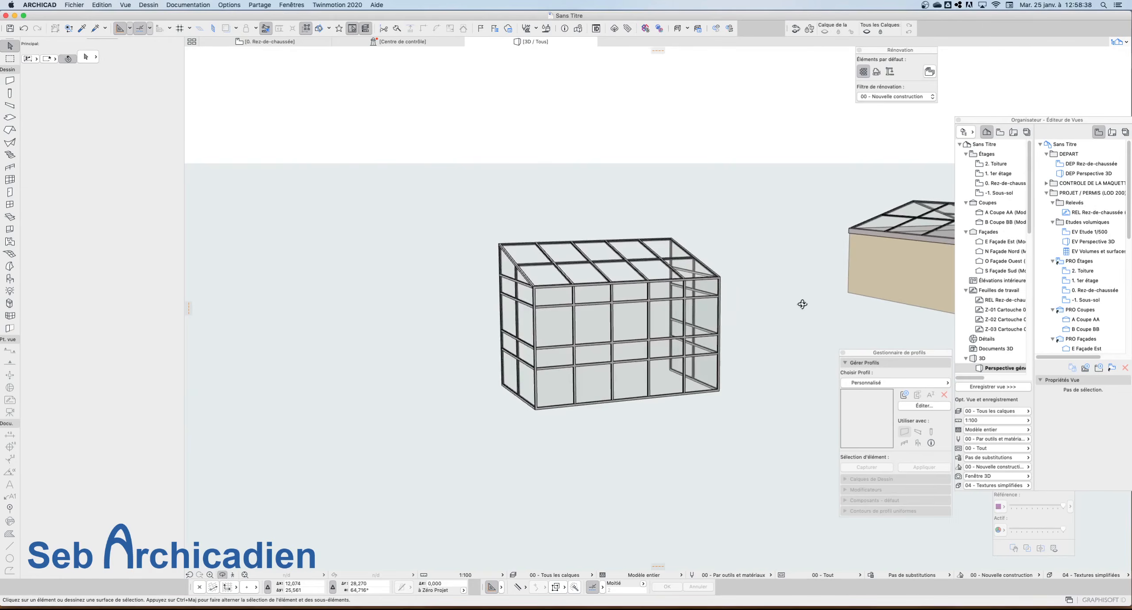
pyautogui.scroll(-4, 802, 304)
pyautogui.scroll(8, 665, 331)
pyautogui.scroll(-5, 556, 315)
pyautogui.scroll(4, 828, 334)
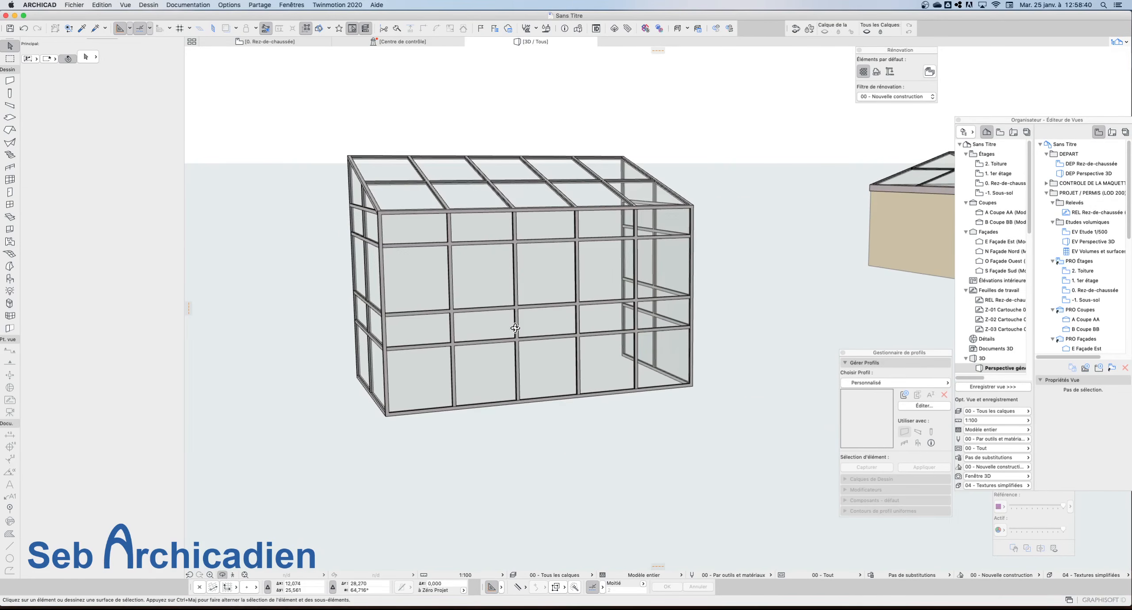
pyautogui.moveTo(515, 328); pyautogui.dragTo(560, 361)
pyautogui.moveTo(737, 323); pyautogui.dragTo(930, 362)
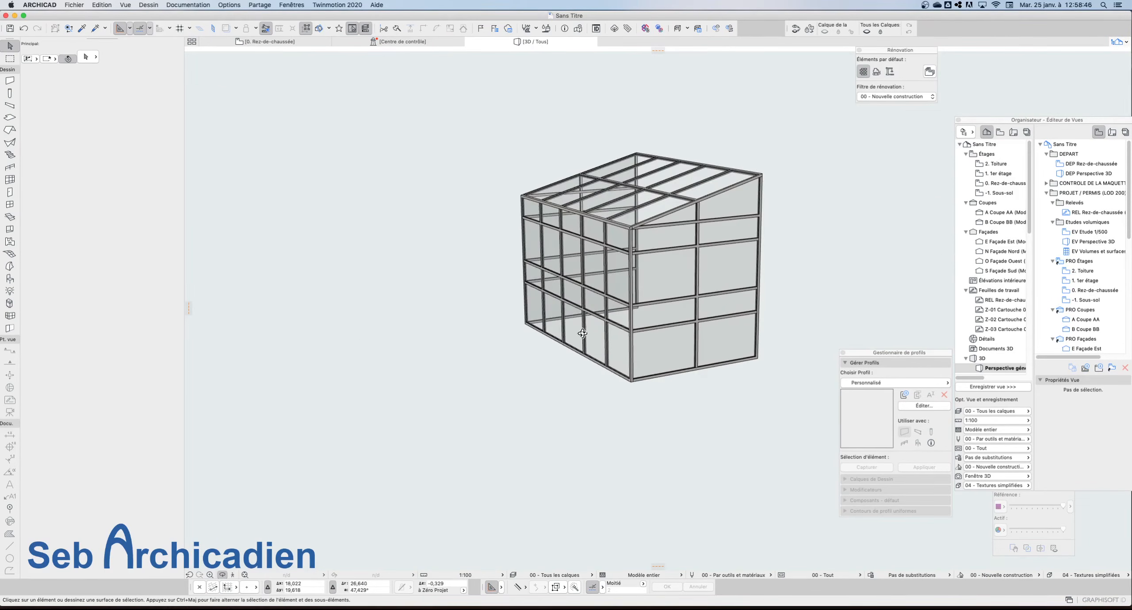
# Step: Examine the véranda's glazed face, side walls and roof bars in 3D, both close up and from farther away
pyautogui.moveTo(583, 334); pyautogui.dragTo(717, 337)
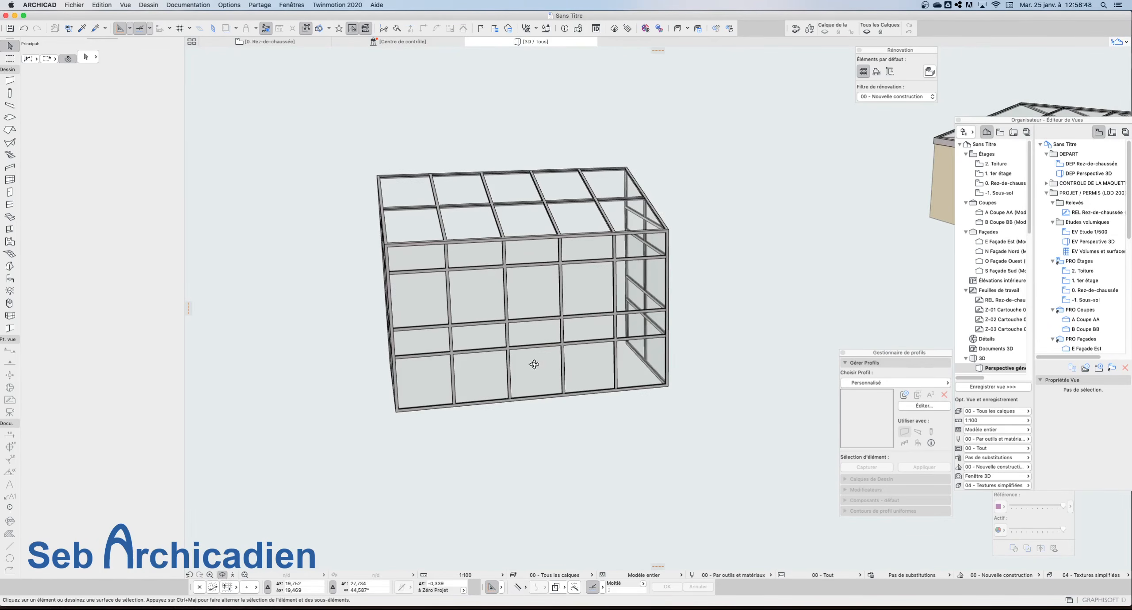
pyautogui.moveTo(534, 364); pyautogui.dragTo(667, 380)
pyautogui.scroll(3, 440, 322)
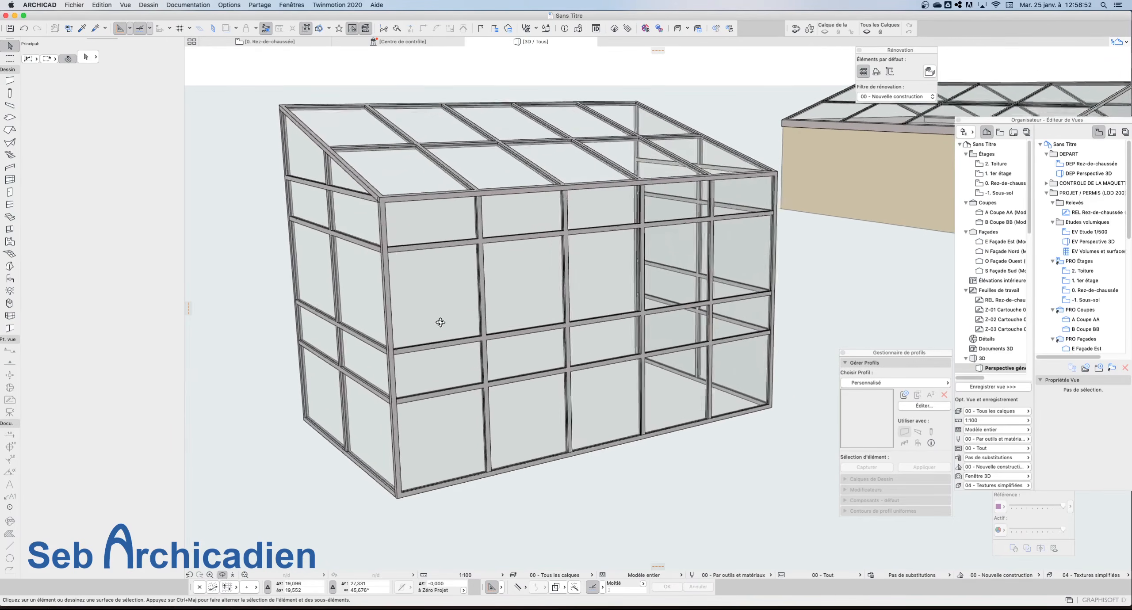
pyautogui.scroll(1, 440, 323)
pyautogui.scroll(-3, 883, 274)
pyautogui.scroll(2, 629, 274)
pyautogui.scroll(-5, 630, 274)
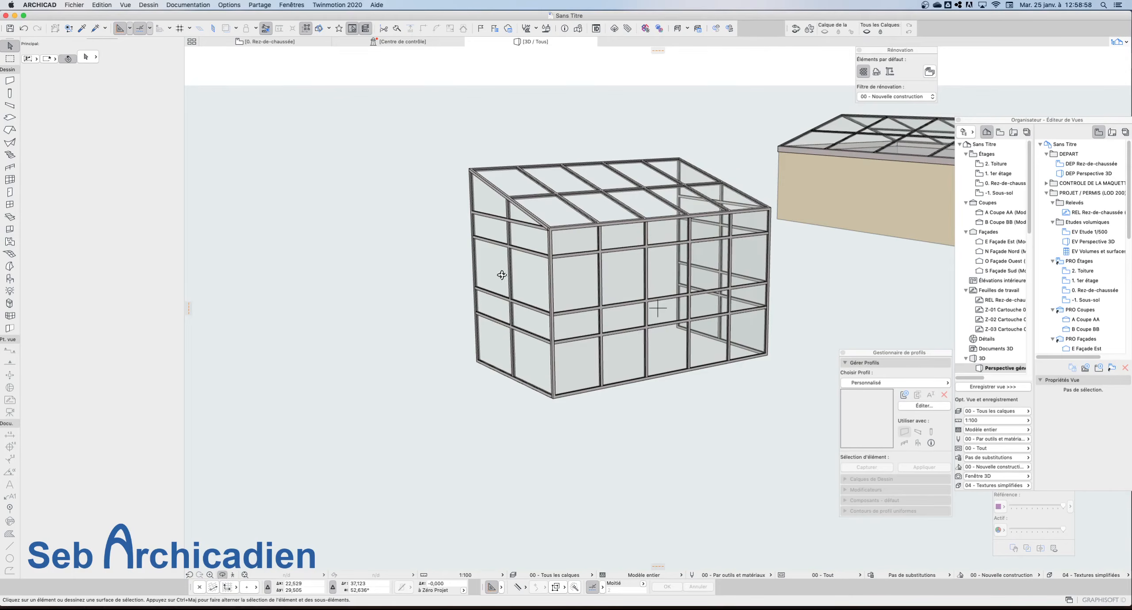
pyautogui.scroll(-3, 410, 327)
pyautogui.moveTo(603, 373); pyautogui.dragTo(435, 297)
pyautogui.scroll(4, 403, 231)
pyautogui.scroll(3, 383, 144)
pyautogui.scroll(1, 380, 145)
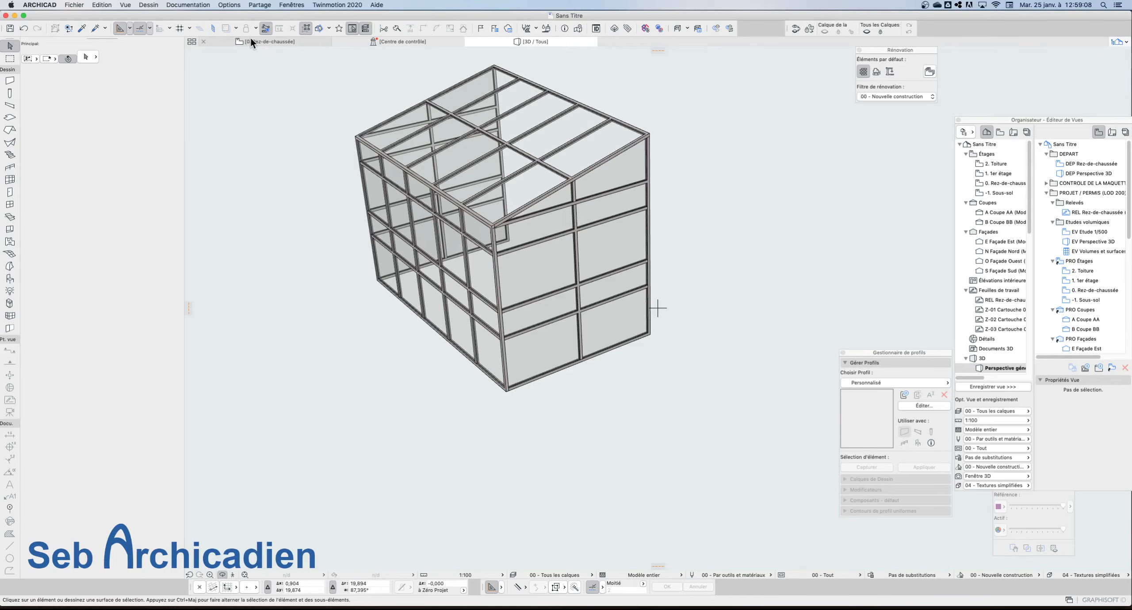
# Step: Return to the 0. Rez-de-chaussée floor plan and deselect the véranda
pyautogui.moveTo(251, 39)
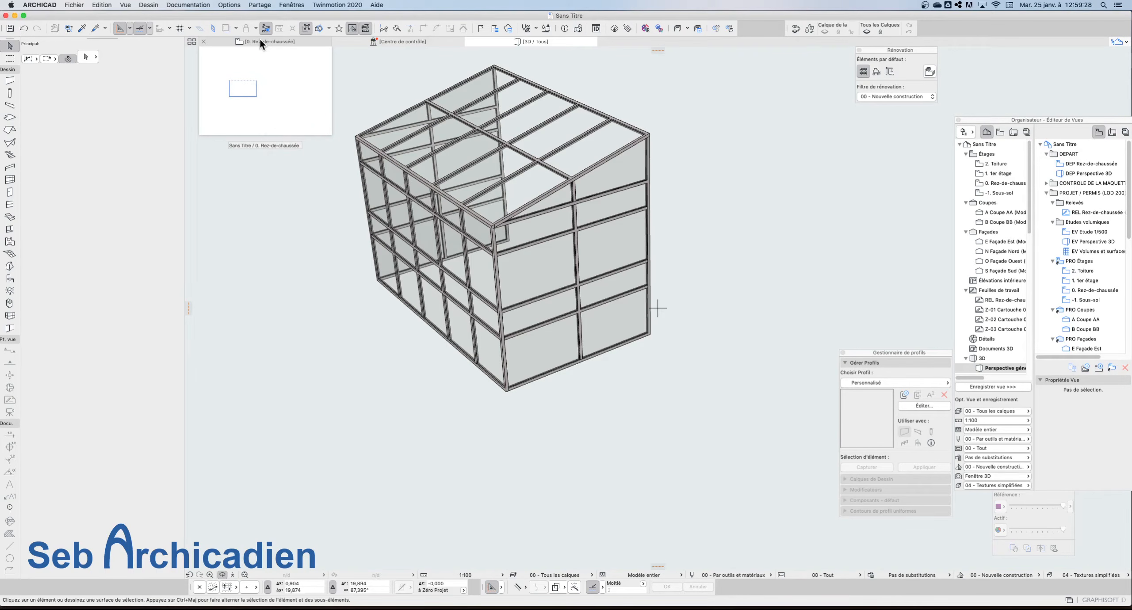
pyautogui.click(261, 41)
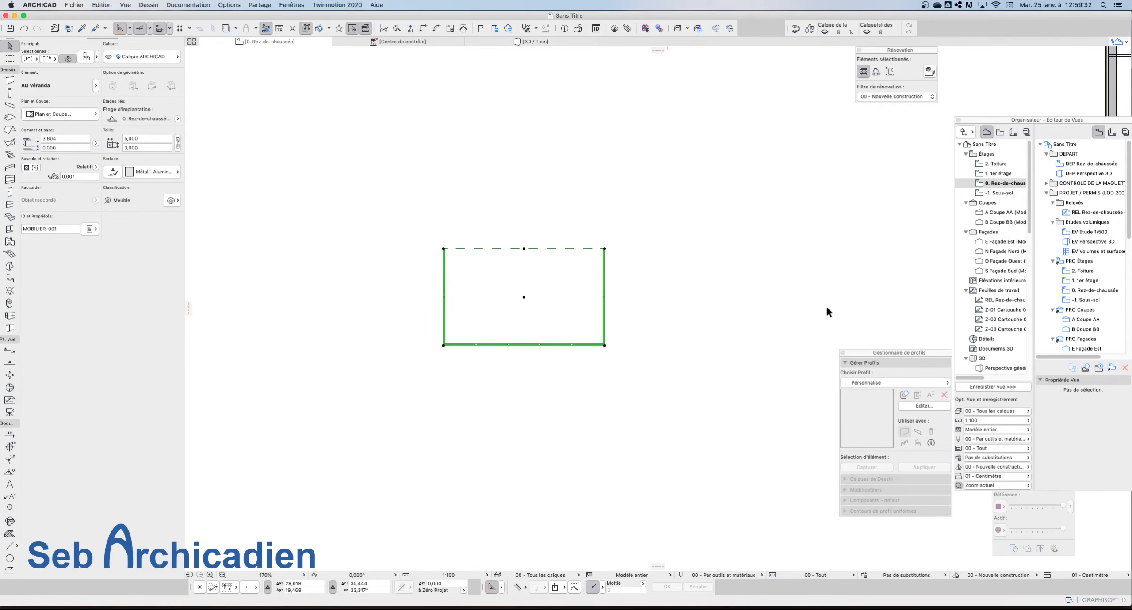
pyautogui.click(393, 232)
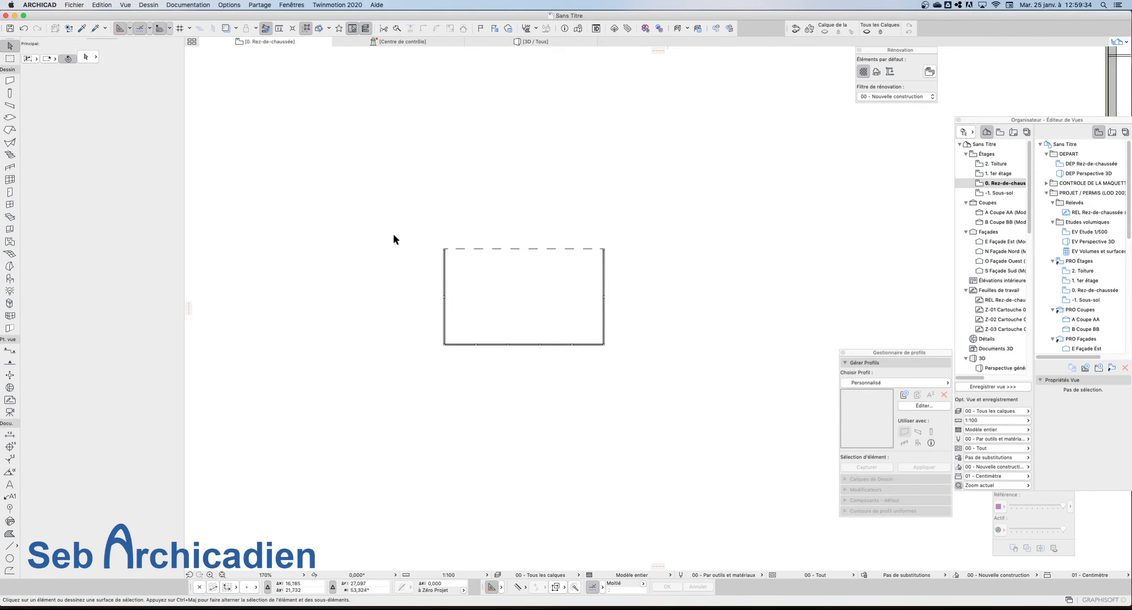
# Step: Draw two straight exterior walls southeast of the véranda, one horizontal and one vertical, meeting at a right angle in an L
pyautogui.scroll(-5, 384, 214)
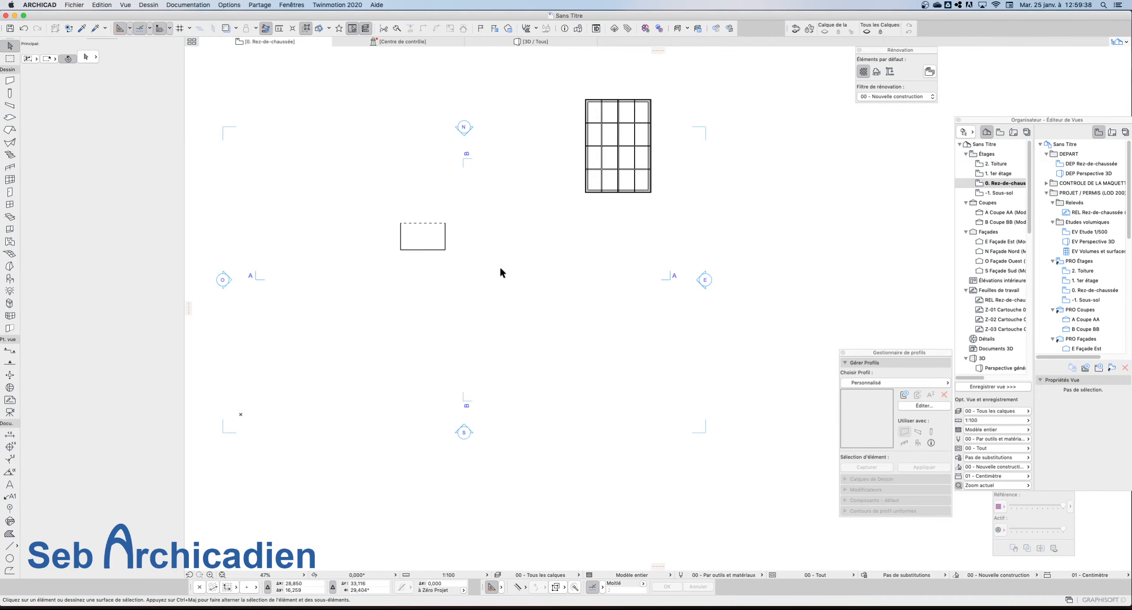
pyautogui.scroll(-1, 474, 243)
pyautogui.scroll(7, 487, 259)
pyautogui.scroll(-4, 396, 255)
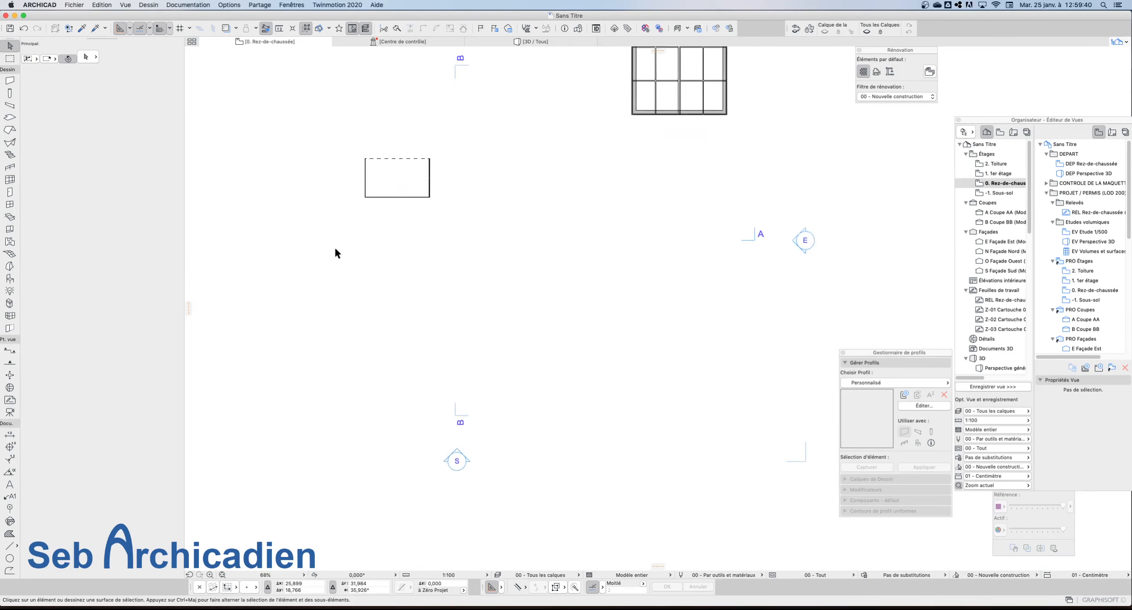
pyautogui.scroll(-2, 335, 253)
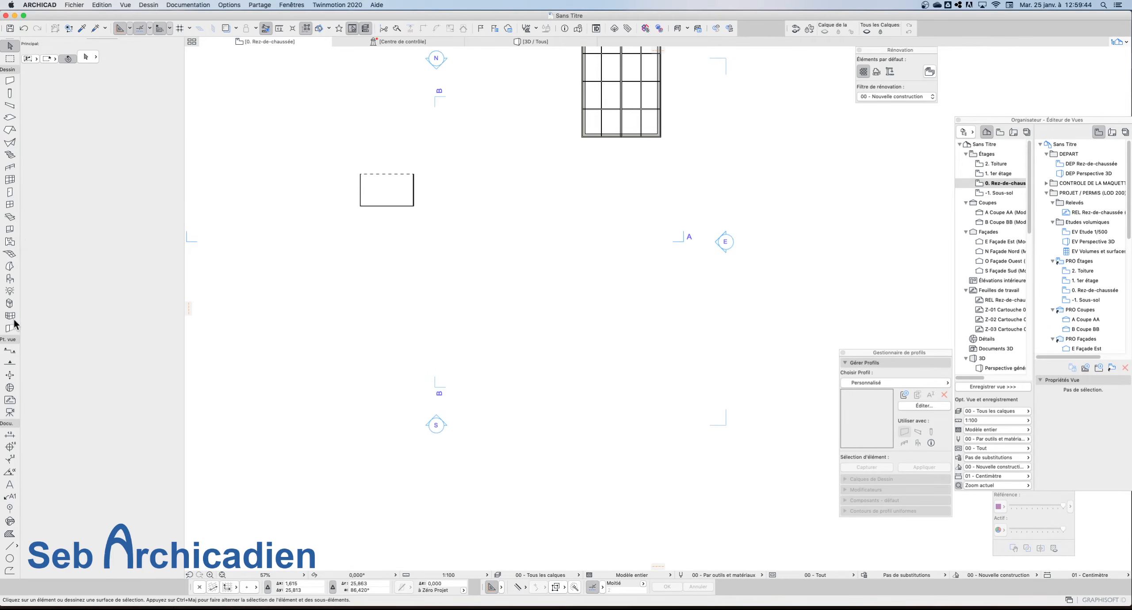
pyautogui.click(9, 82)
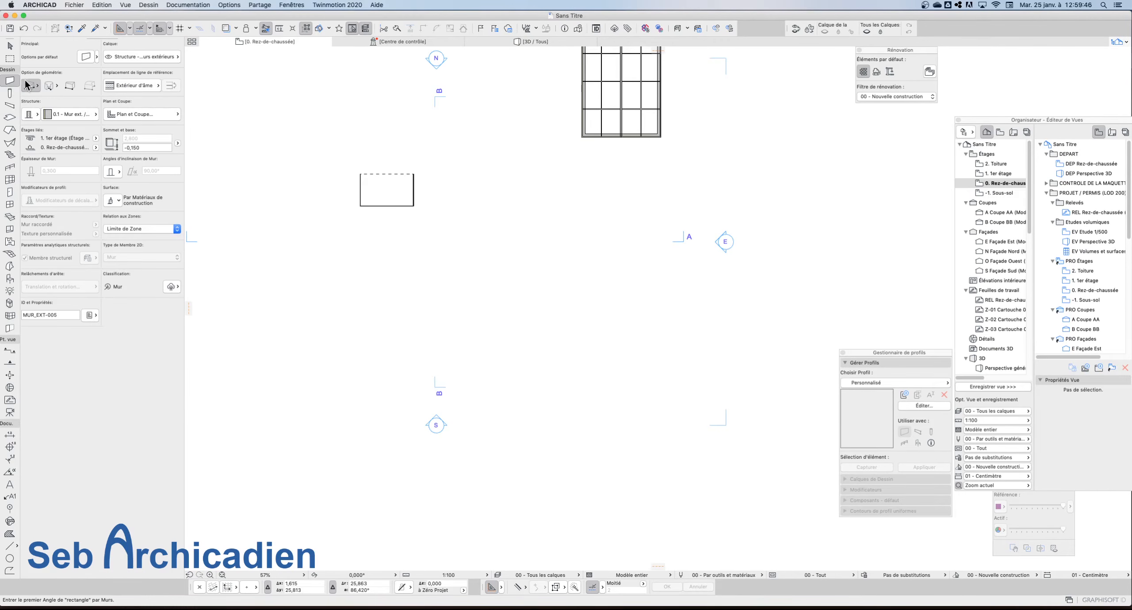
pyautogui.click(30, 85)
pyautogui.click(36, 95)
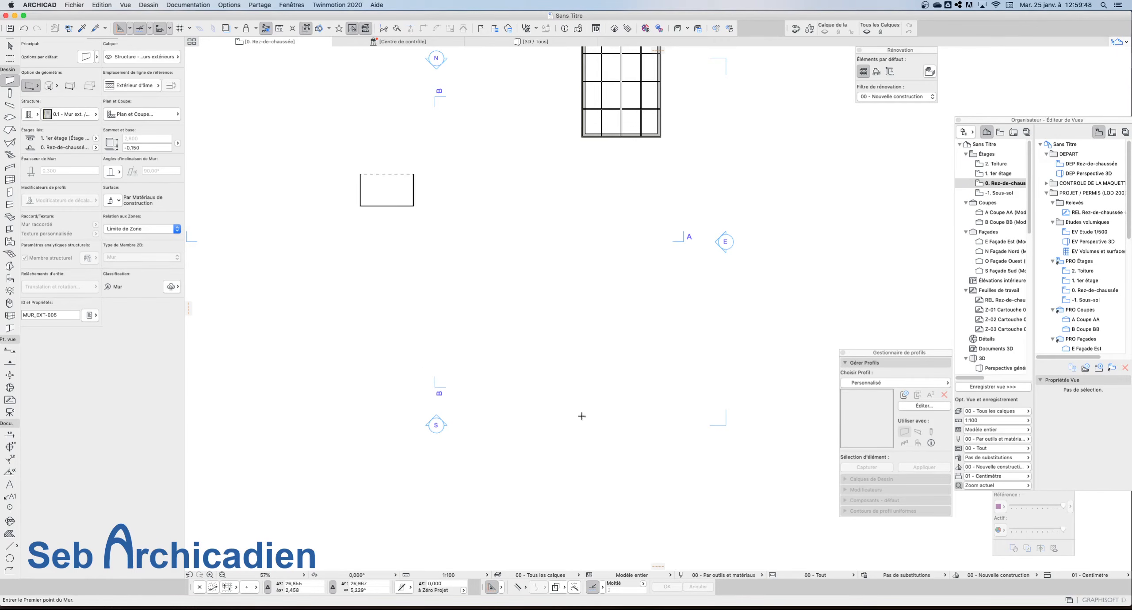
pyautogui.click(419, 301)
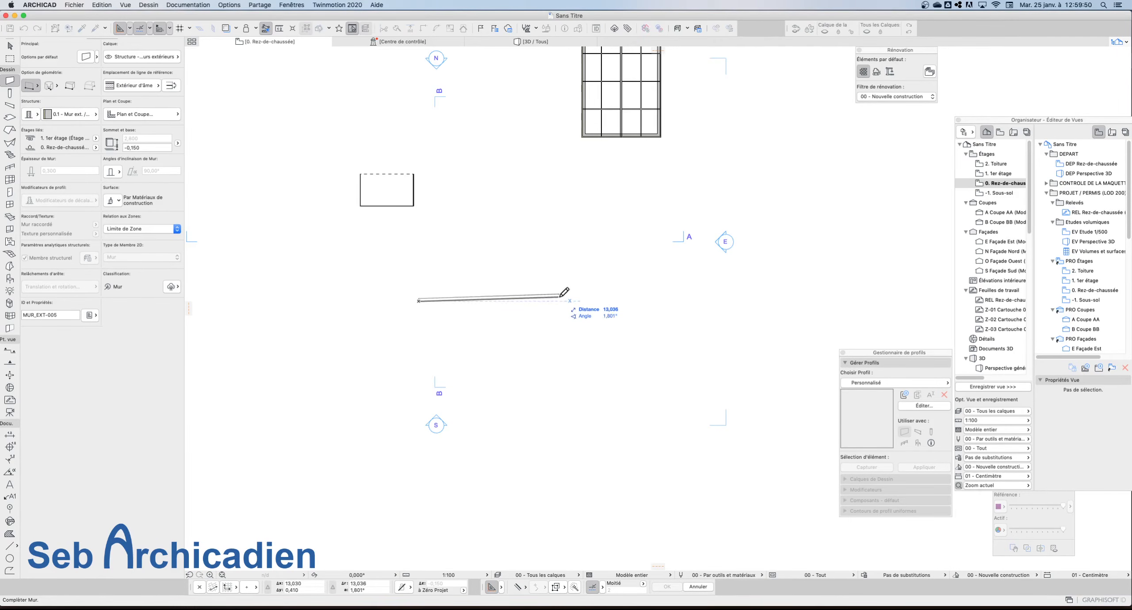
pyautogui.click(536, 301)
pyautogui.click(536, 301)
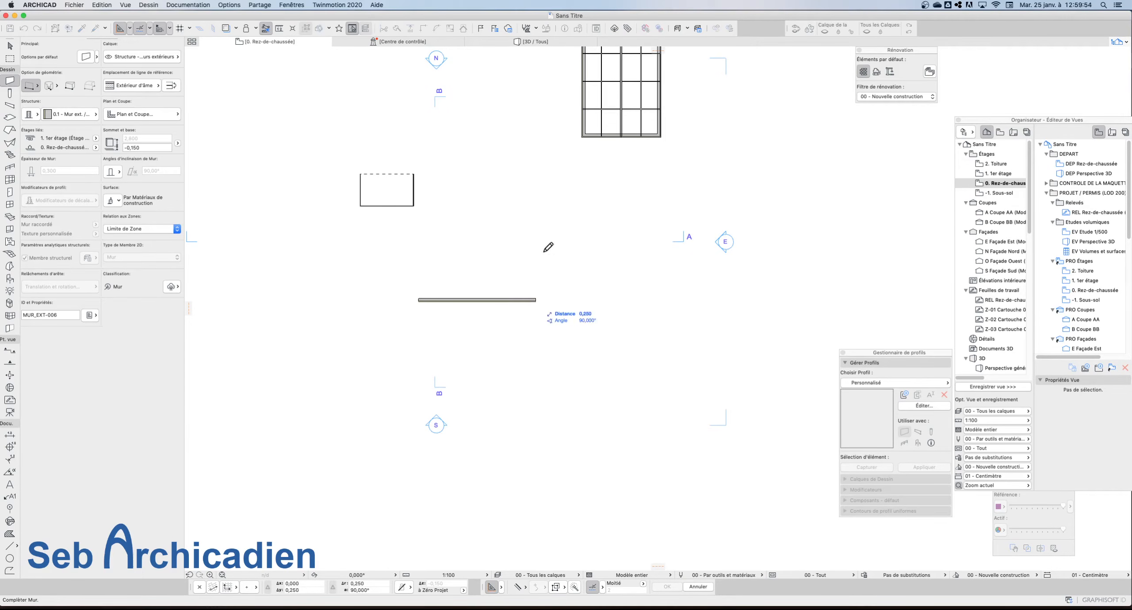
pyautogui.click(535, 199)
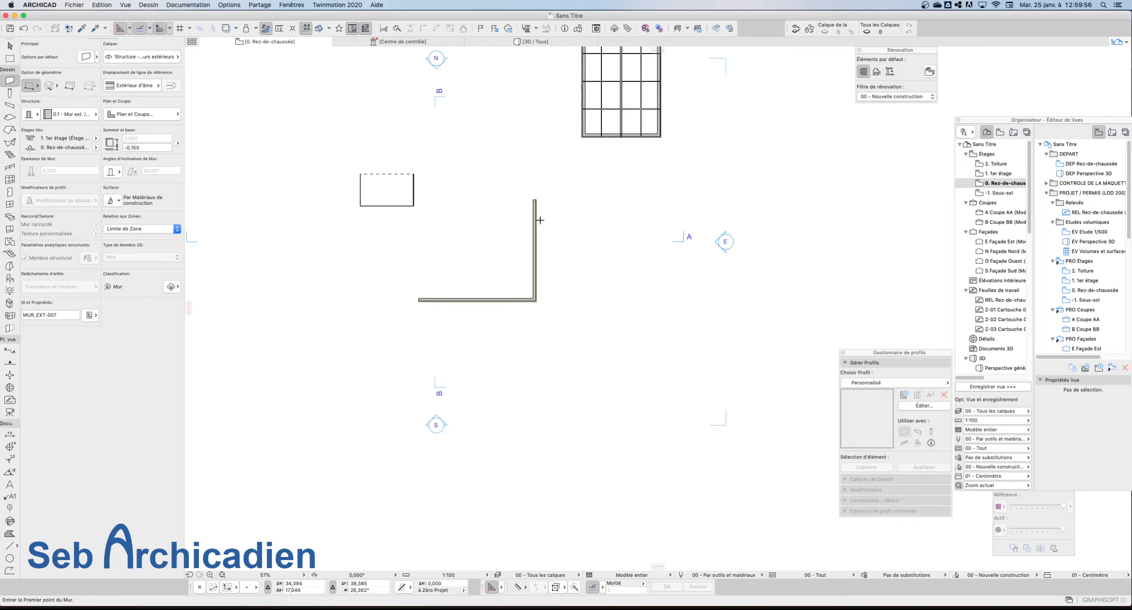
pyautogui.press('Escape')
# Step: Select both new walls around their shared corner to inspect them, then deselect them
pyautogui.moveTo(556, 308); pyautogui.dragTo(515, 283)
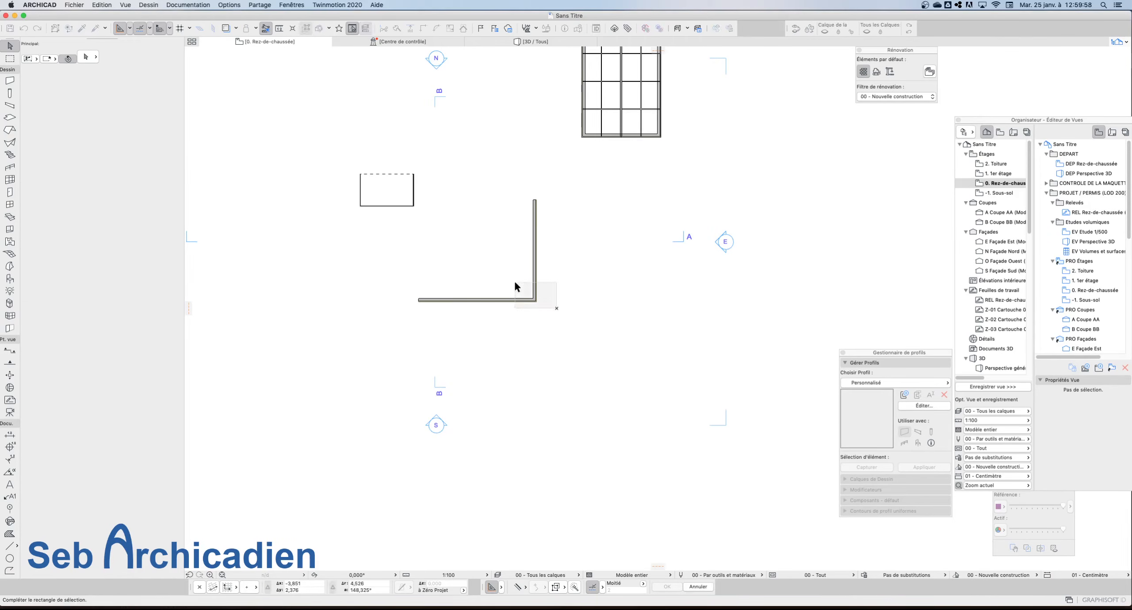
pyautogui.click(515, 283)
pyautogui.scroll(3, 480, 215)
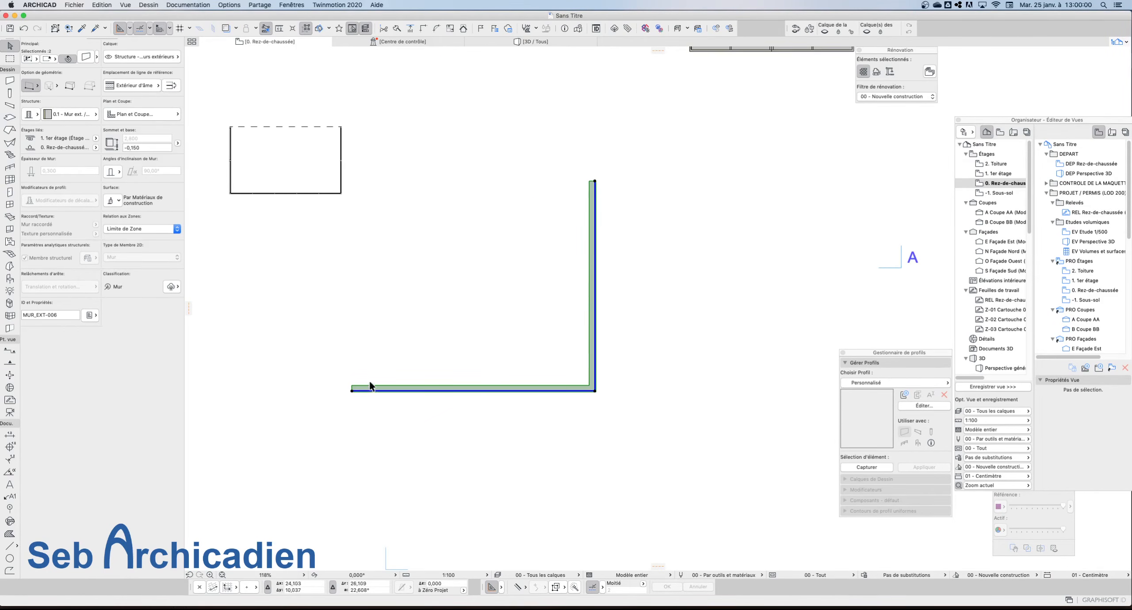
pyautogui.hotkey('alt', 'shift')
pyautogui.scroll(-3, 609, 448)
pyautogui.press('Escape')
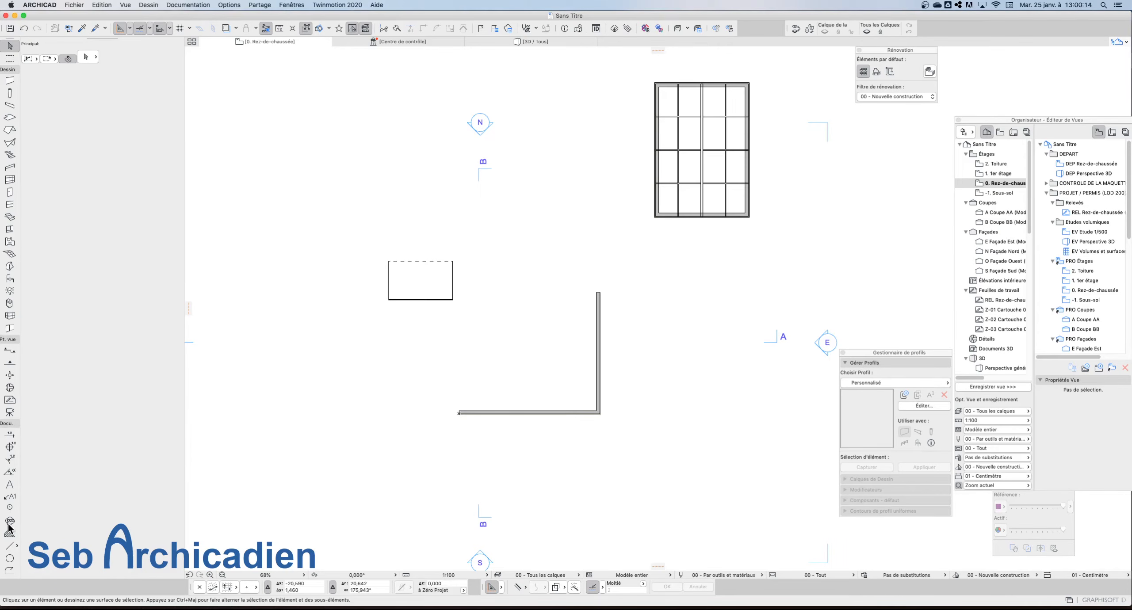
# Step: Draw an upward-facing semicircular arc with a 2 m radius in the space inside the L-shaped walls
pyautogui.click(10, 546)
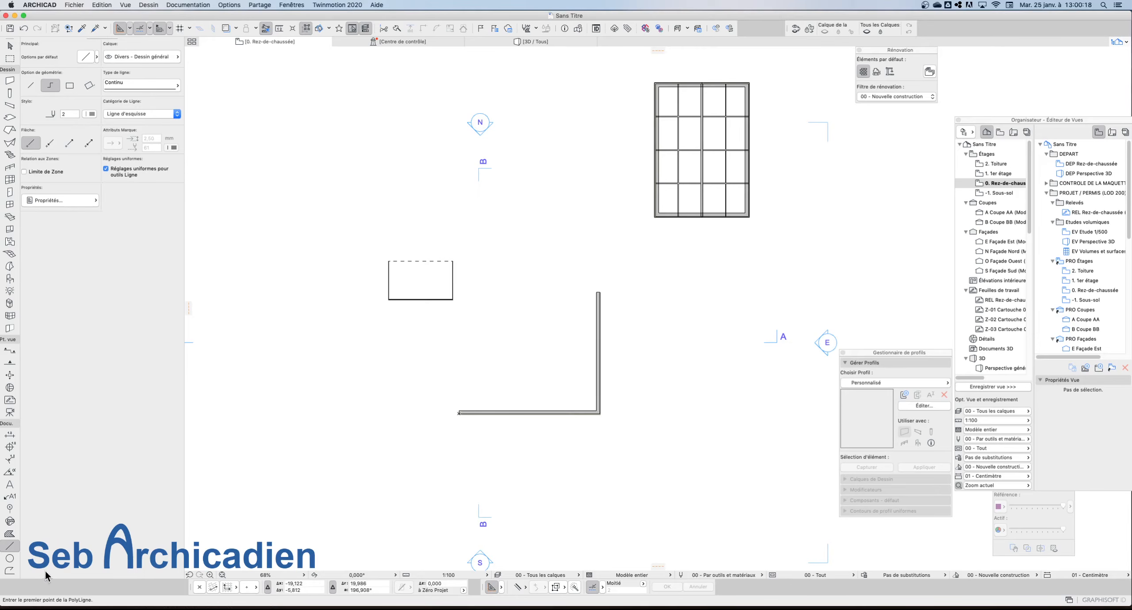
pyautogui.click(10, 558)
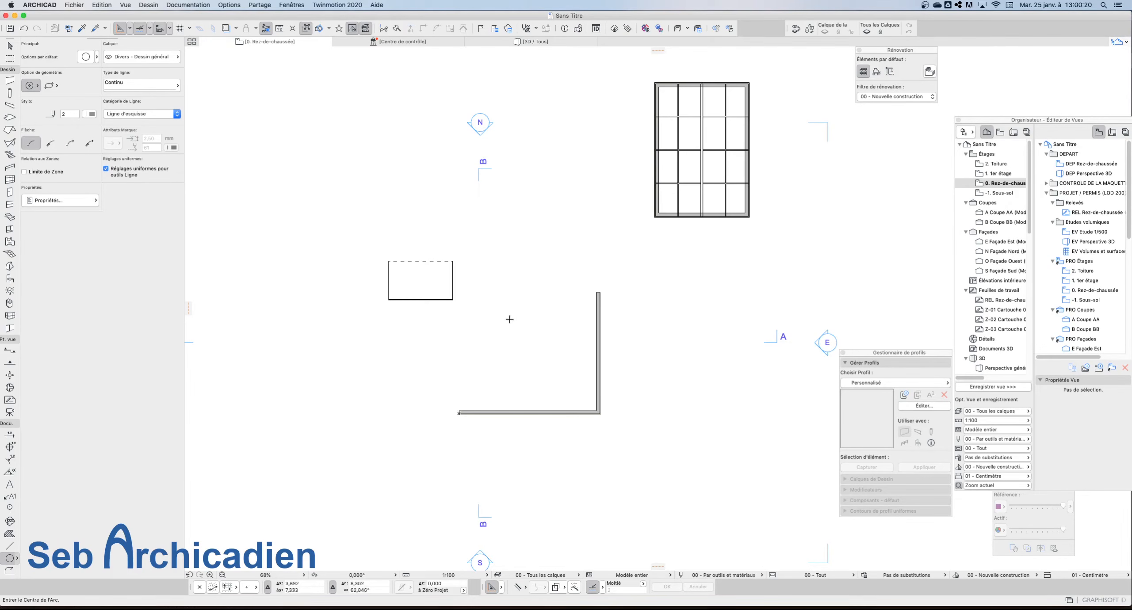
pyautogui.click(513, 327)
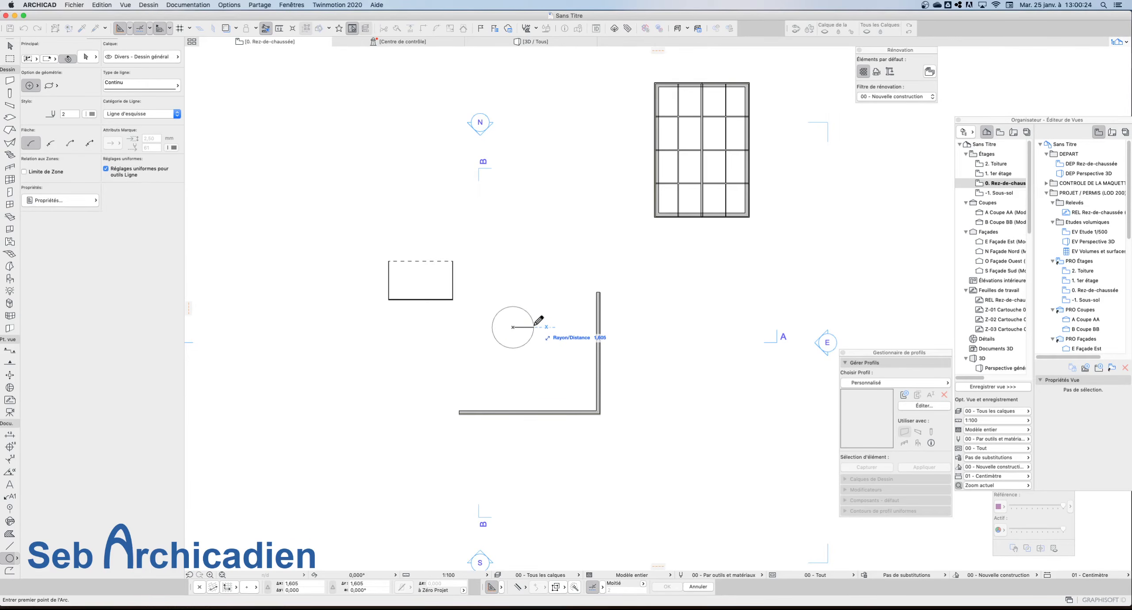
pyautogui.write('2')
pyautogui.press('Return')
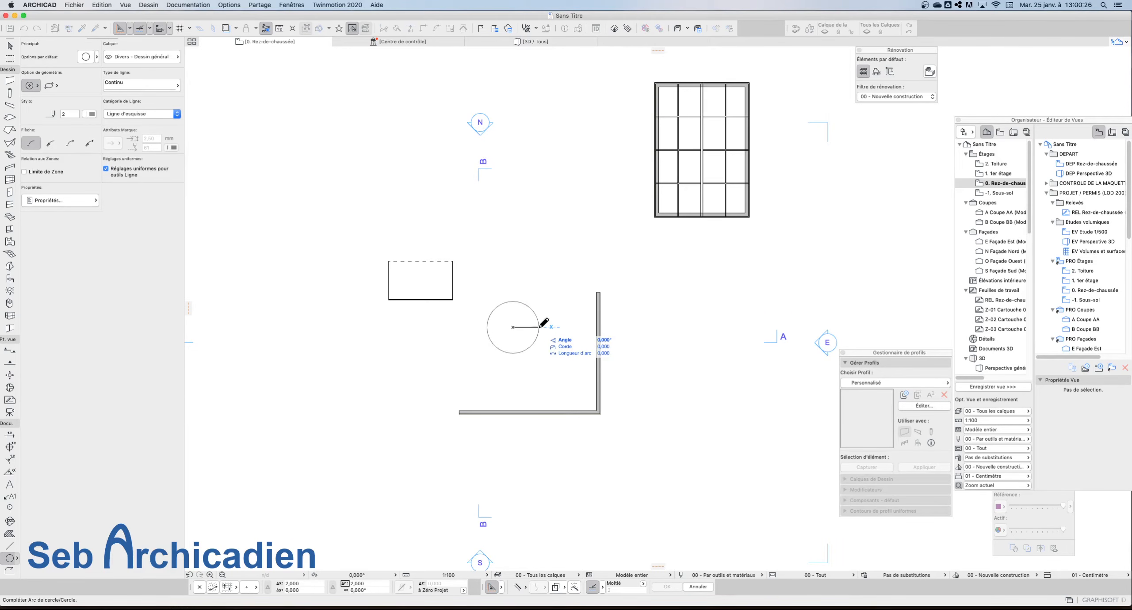
pyautogui.click(488, 326)
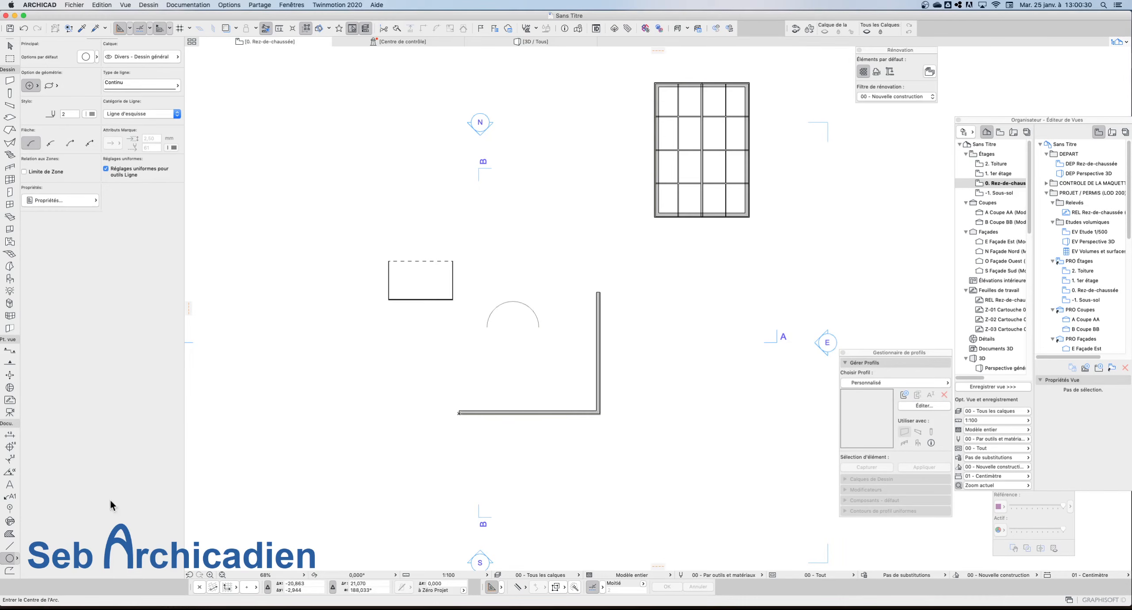
# Step: Draw a 5 m vertical line straight down from the top of the semicircle
pyautogui.click(9, 546)
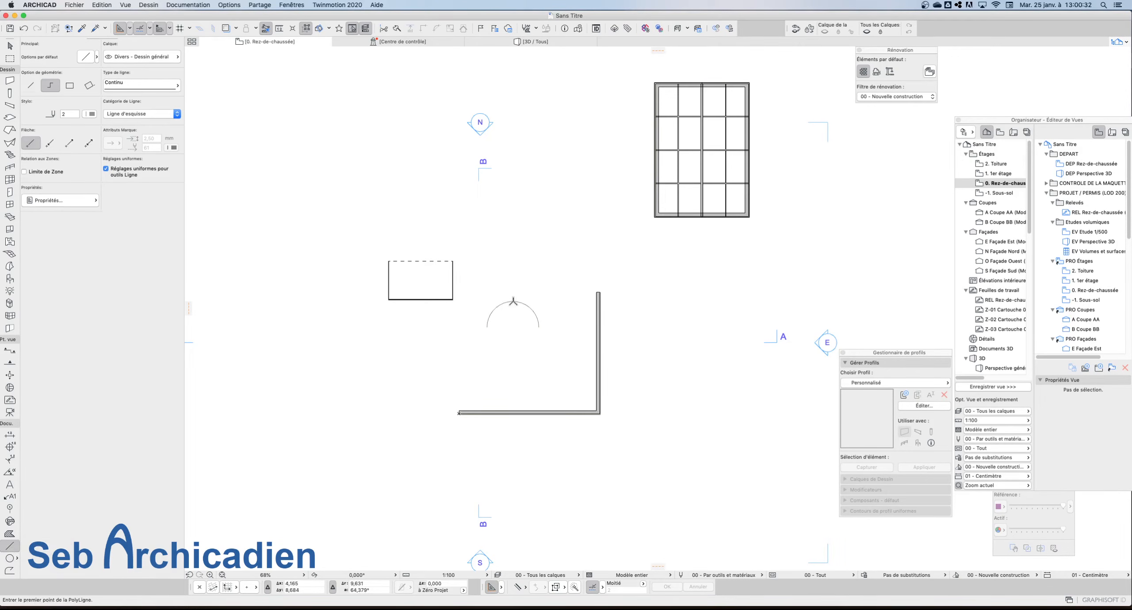
pyautogui.click(513, 300)
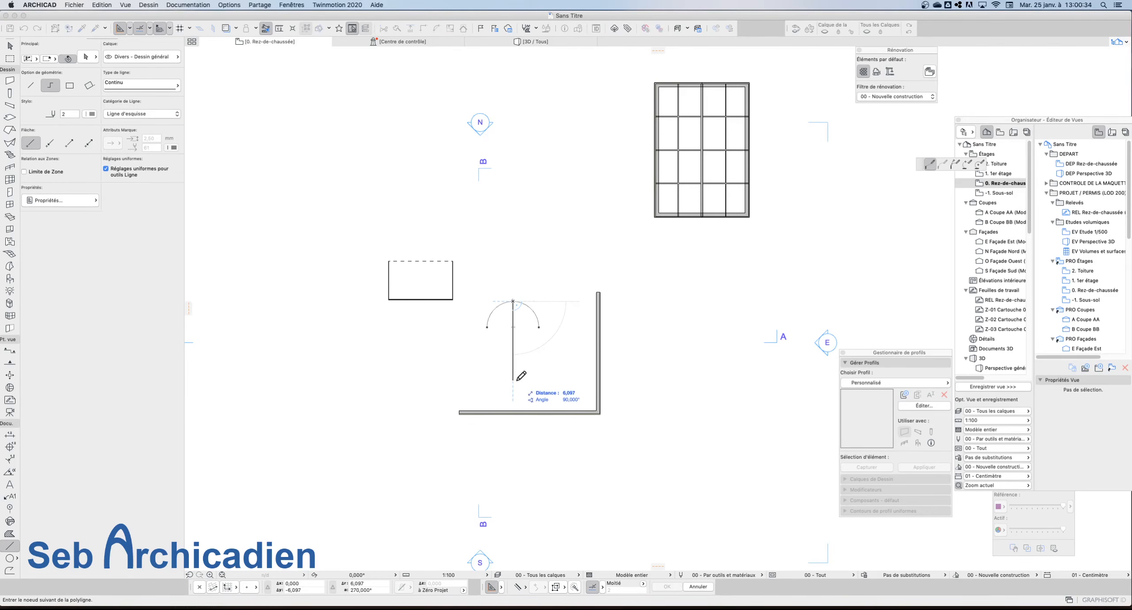
pyautogui.press('Tab')
pyautogui.write('5')
pyautogui.press('Return')
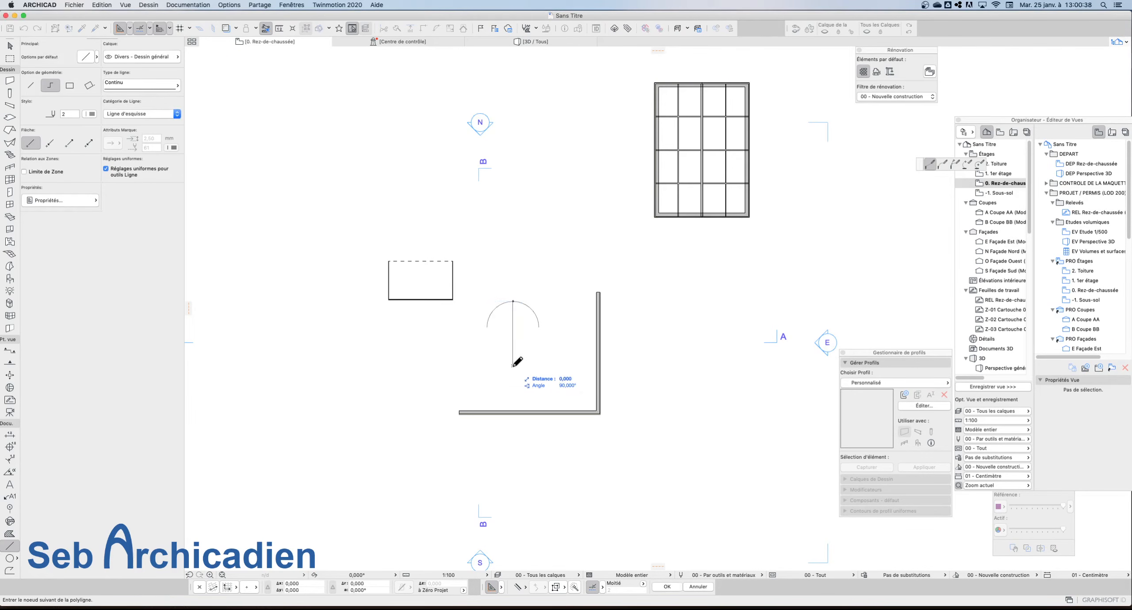
pyautogui.doubleClick(512, 365)
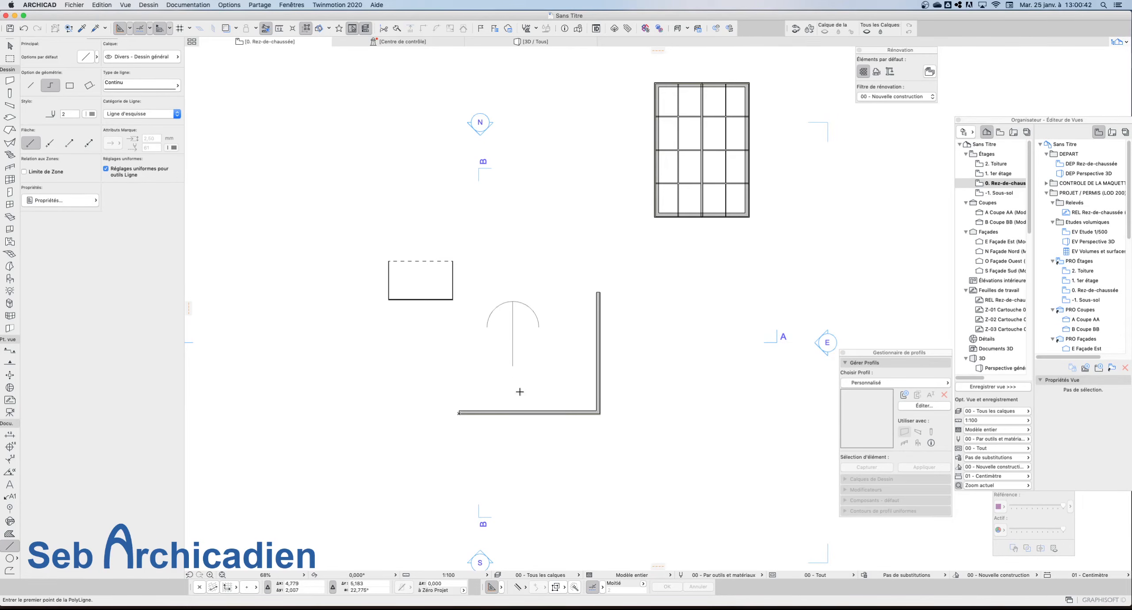
# Step: Draw a polyline 4 m horizontally to the right from the vertical line's lower end, ending at the semicircle's right endpoint
pyautogui.click(512, 366)
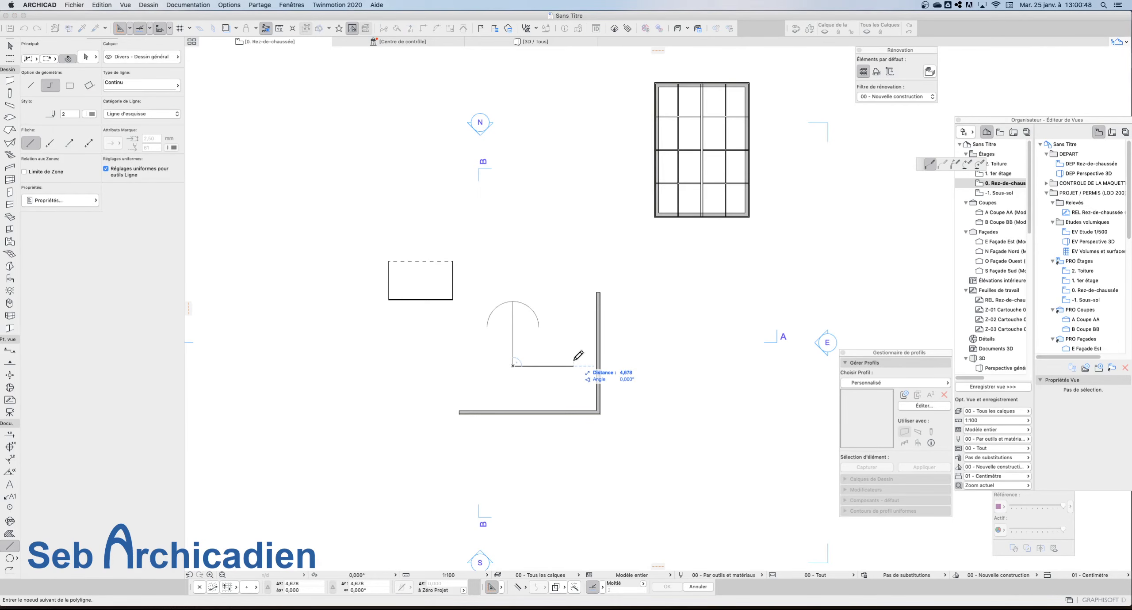
pyautogui.press('Tab')
pyautogui.write('4')
pyautogui.press('Return')
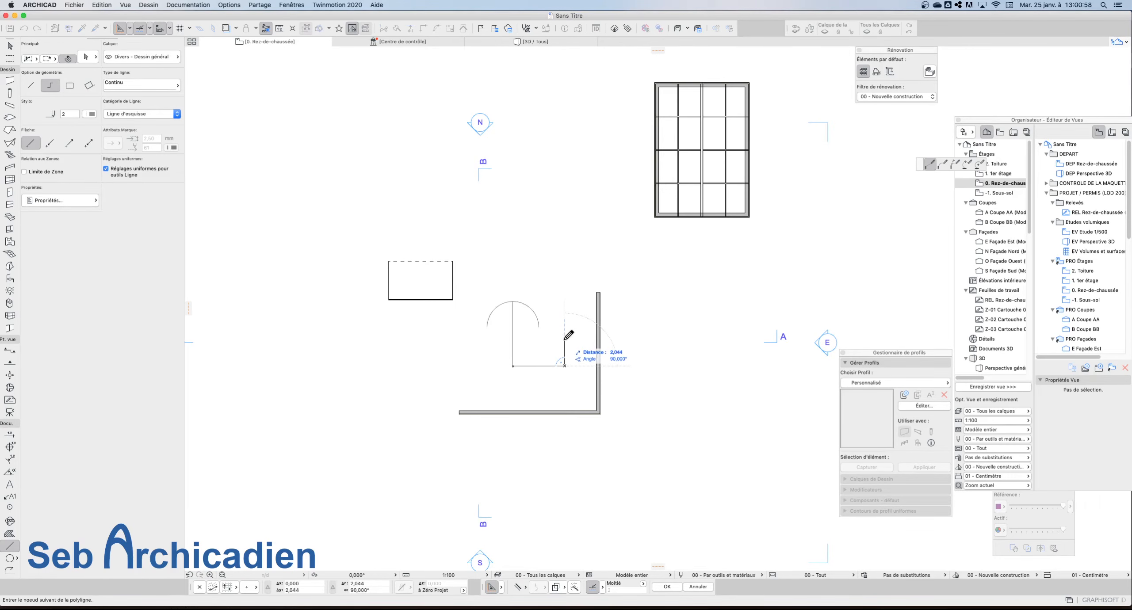
pyautogui.click(539, 328)
pyautogui.click(539, 327)
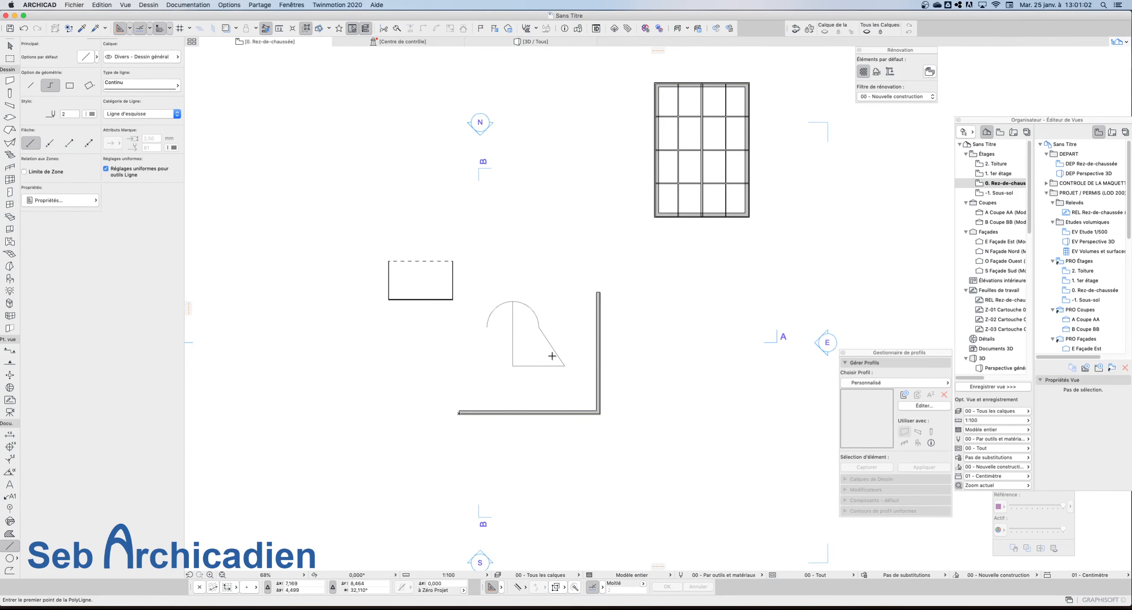
# Step: Curve the slanted polyline segment into an outward-bulging arc between its two endpoints, then deselect it
pyautogui.press('Escape')
pyautogui.click(550, 344)
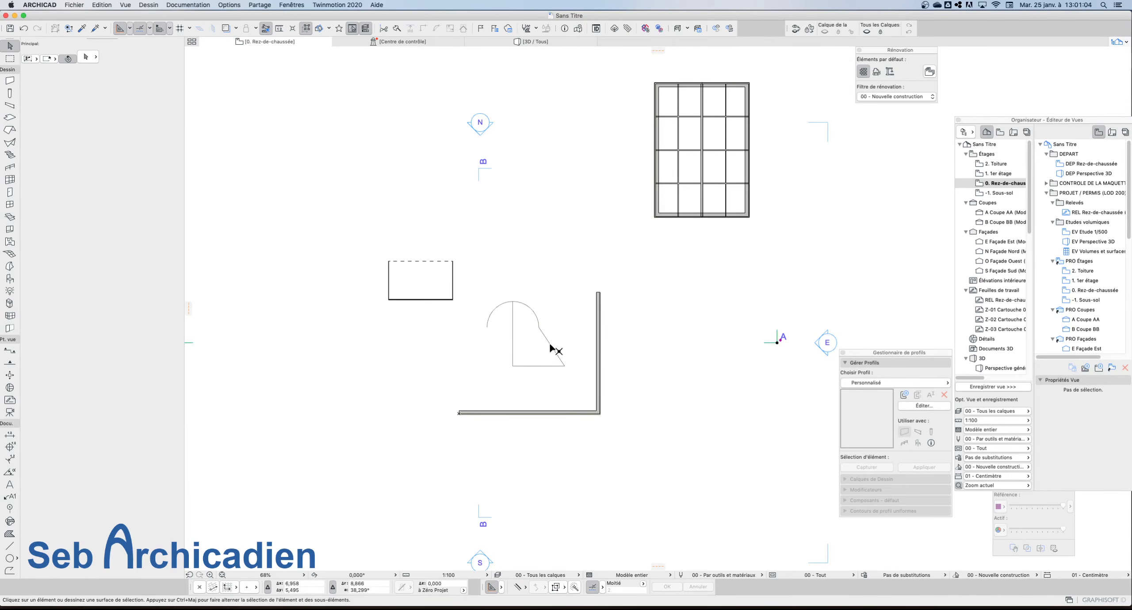
pyautogui.click(544, 333)
pyautogui.click(543, 333)
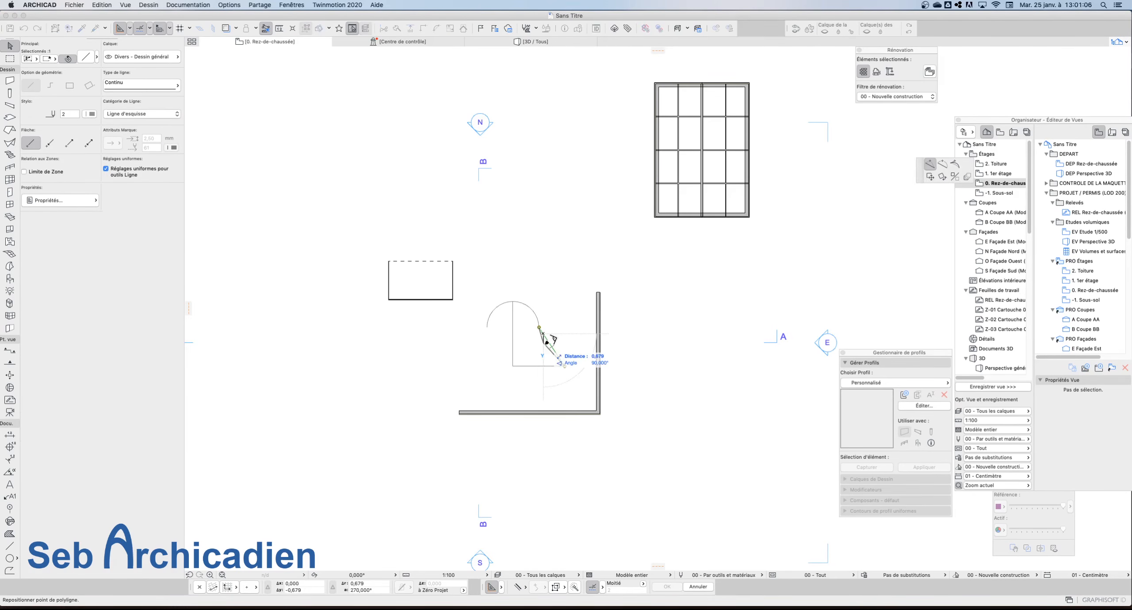
pyautogui.click(942, 165)
pyautogui.scroll(5, 535, 357)
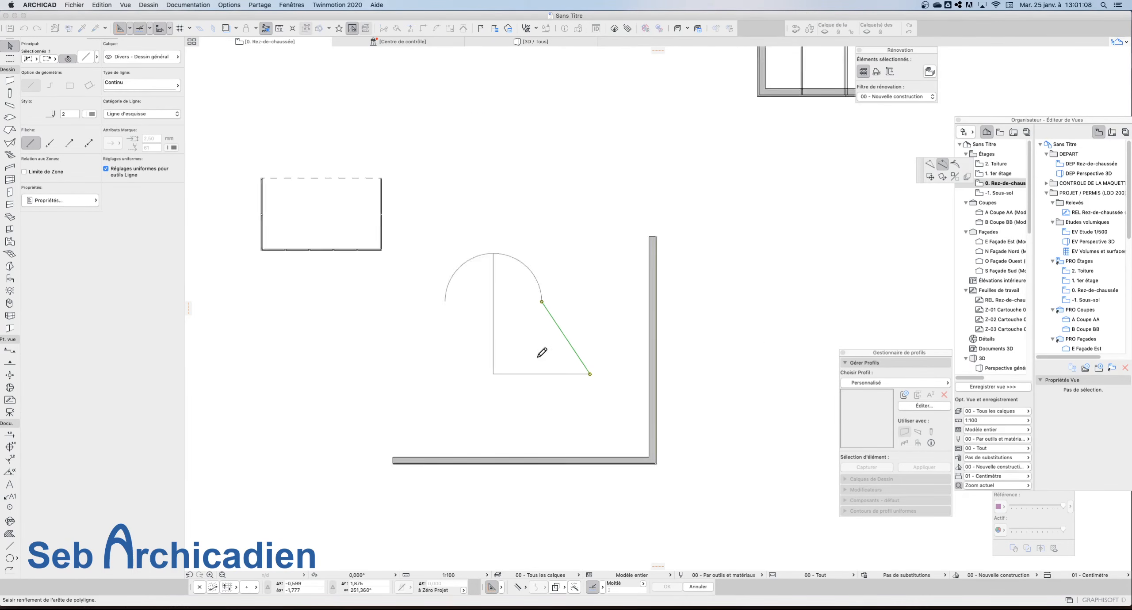
pyautogui.click(596, 326)
pyautogui.scroll(-3, 717, 377)
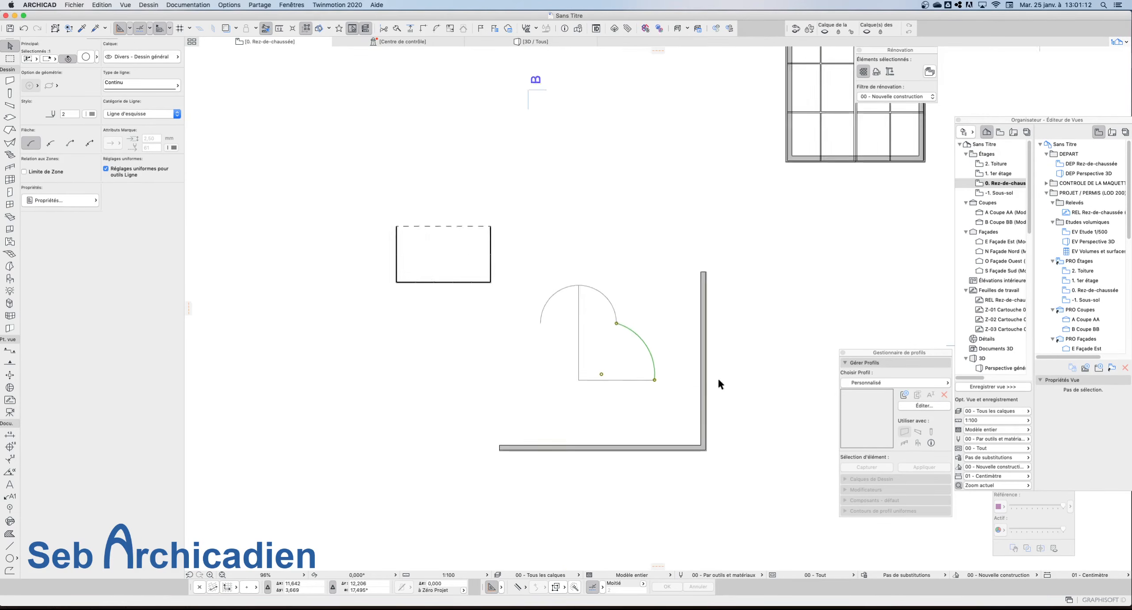
pyautogui.scroll(3, 615, 332)
pyautogui.click(610, 310)
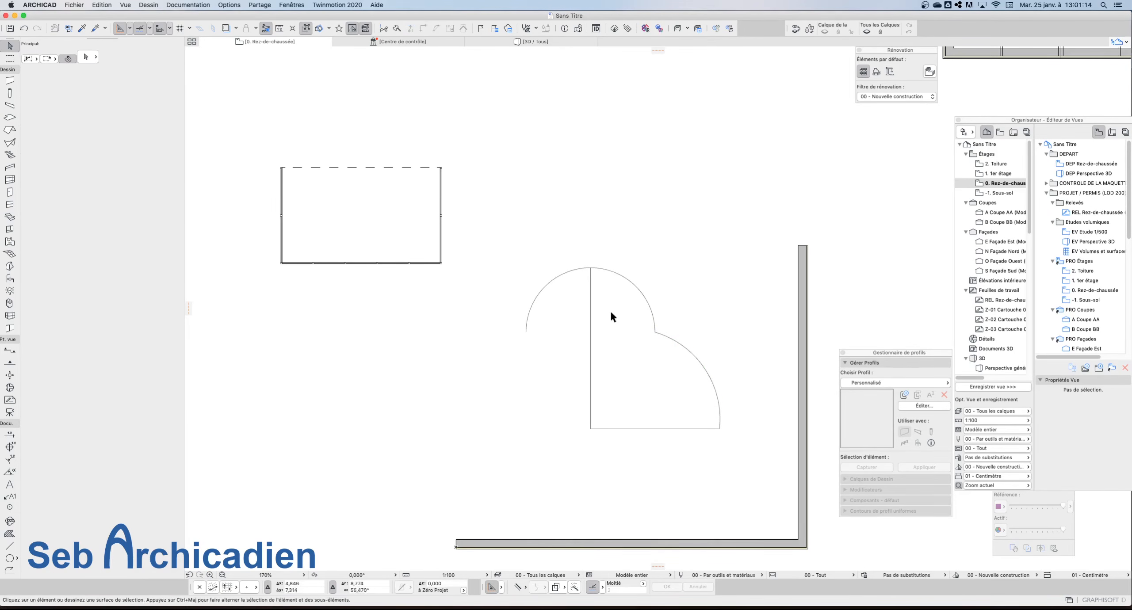
# Step: Split the semicircular arc in two at its apex, where it meets the vertical line
pyautogui.click(602, 278)
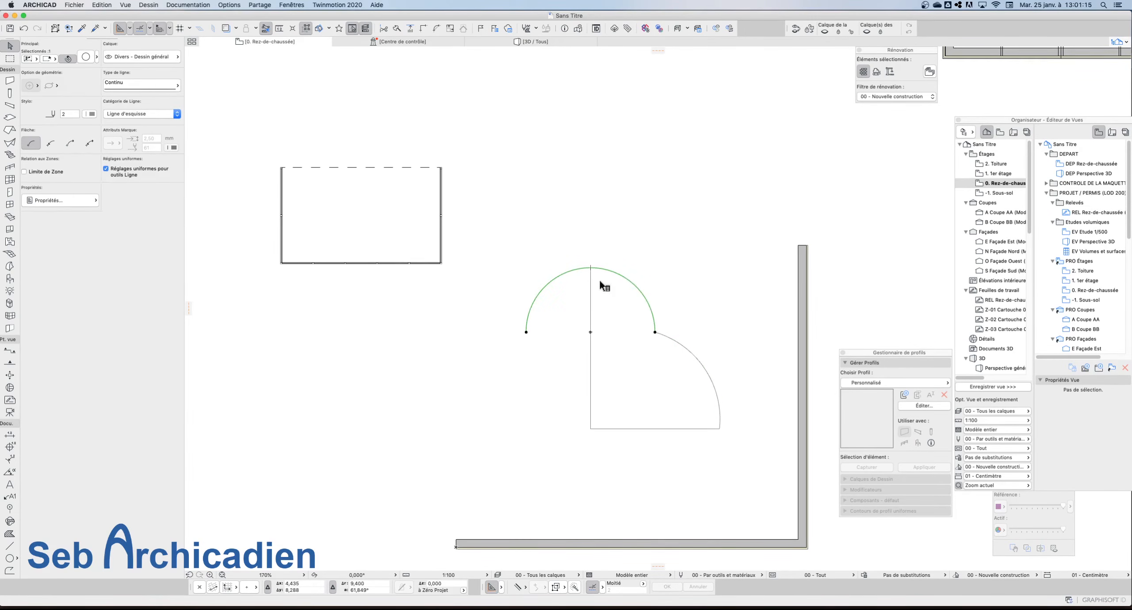
pyautogui.click(631, 283)
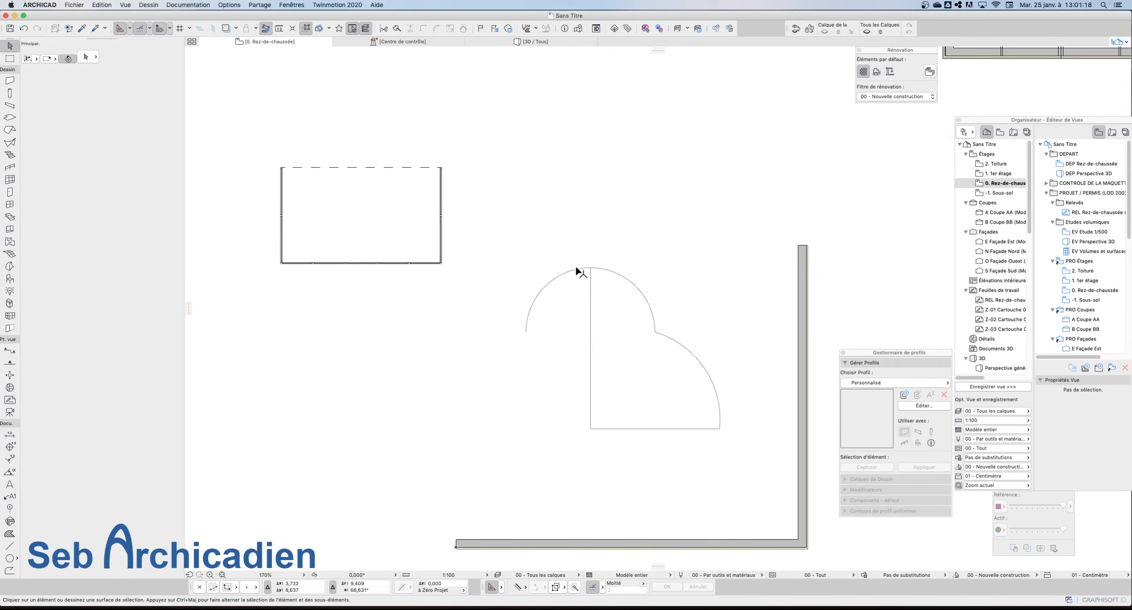
pyautogui.click(574, 268)
pyautogui.scroll(-3, 632, 195)
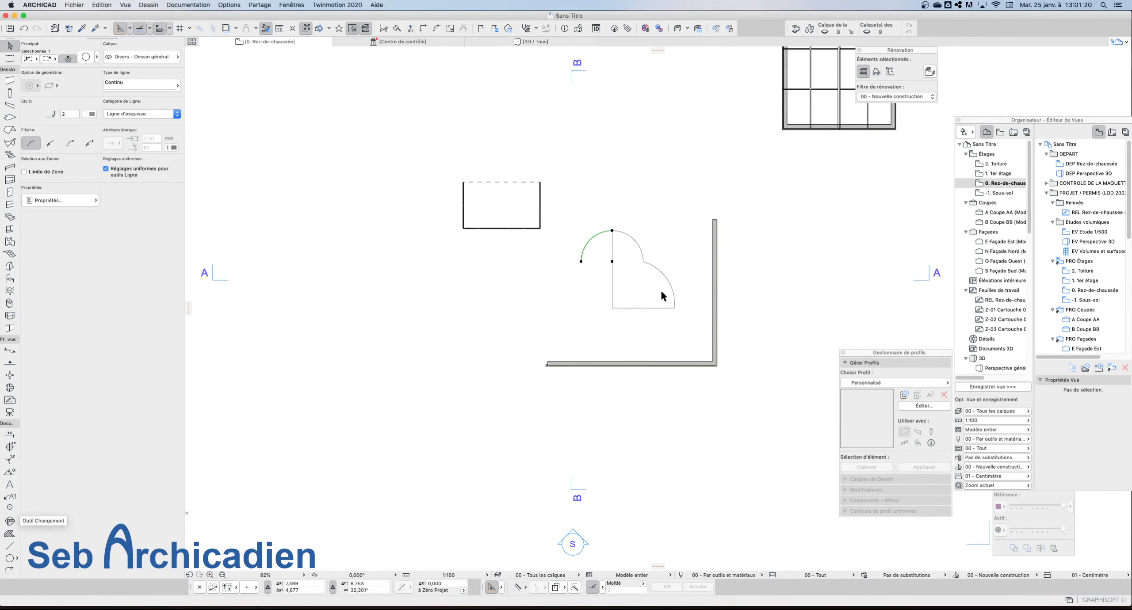
# Step: Using the vertical line's settings, draw a stepped polyline from the semicircle's left endpoint, leftward with a 1 m first drop, ending at the vertical line's lower end
pyautogui.click(559, 280)
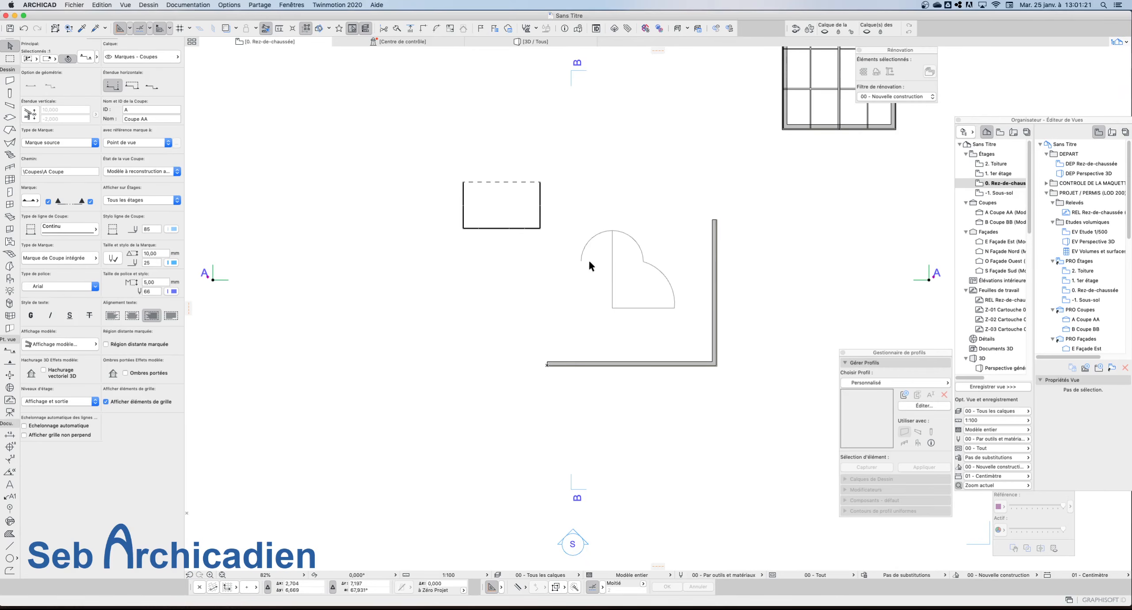
pyautogui.click(611, 281)
pyautogui.press('Escape')
pyautogui.keyDown('alt'); pyautogui.click(613, 293); pyautogui.keyUp('alt')
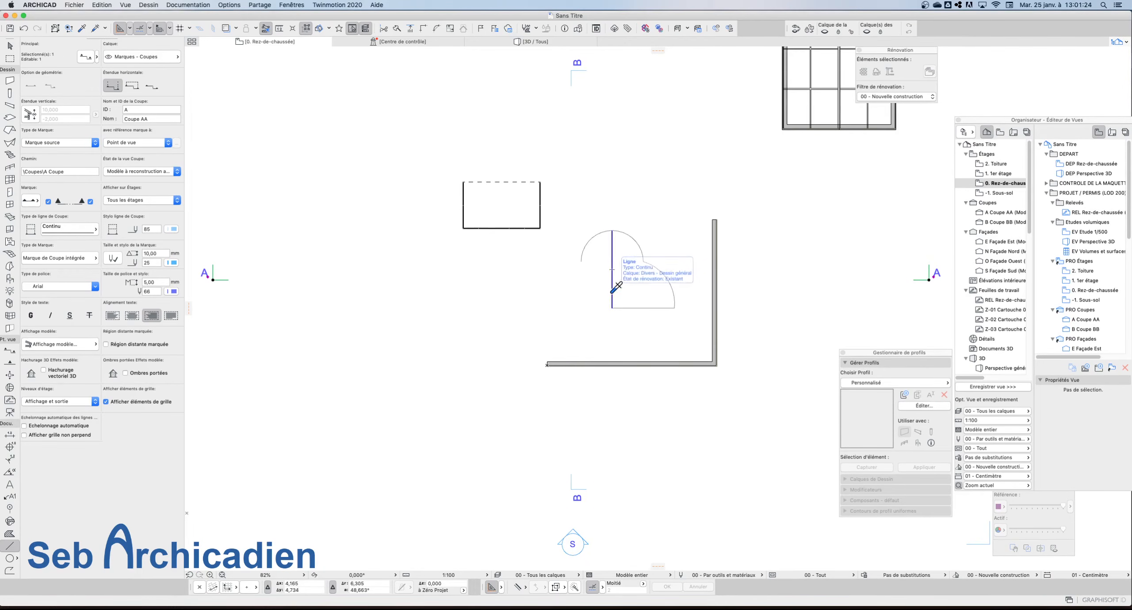
pyautogui.press('Escape')
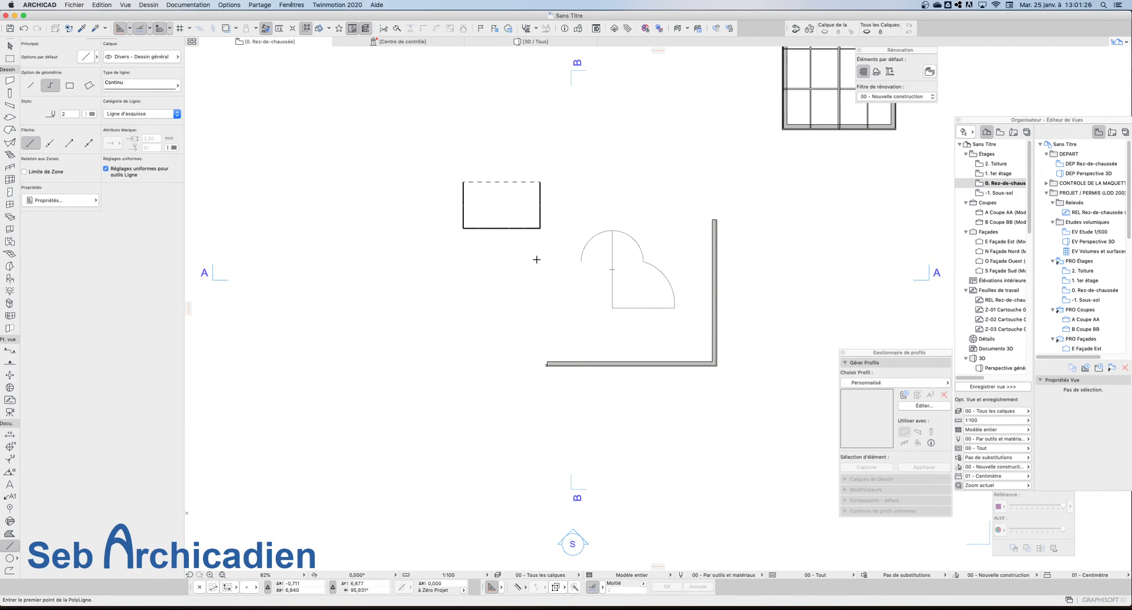
pyautogui.click(581, 261)
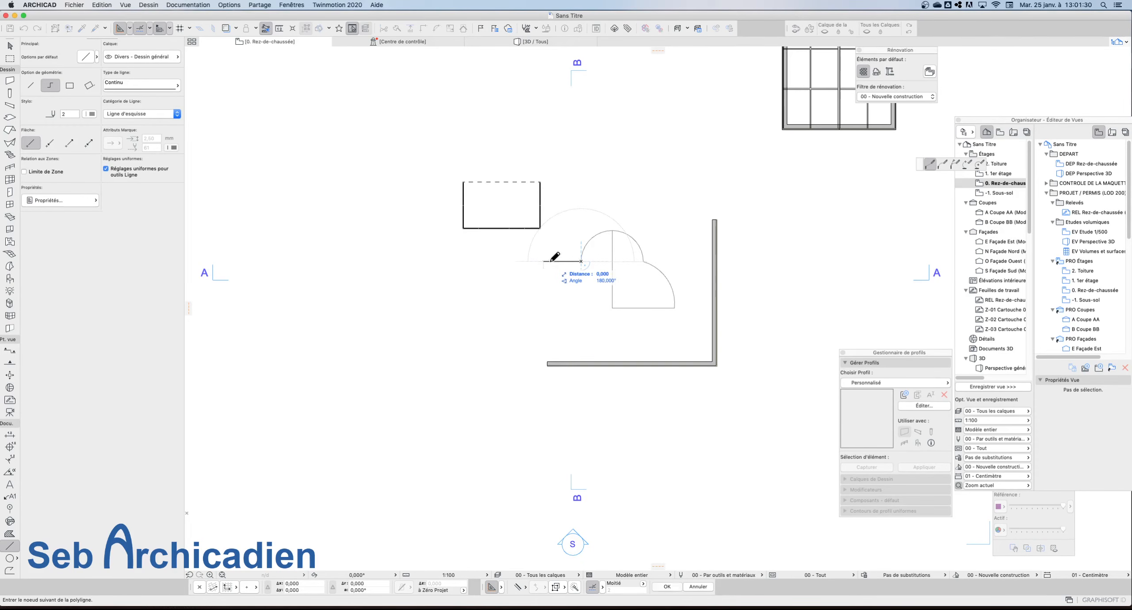
pyautogui.click(549, 262)
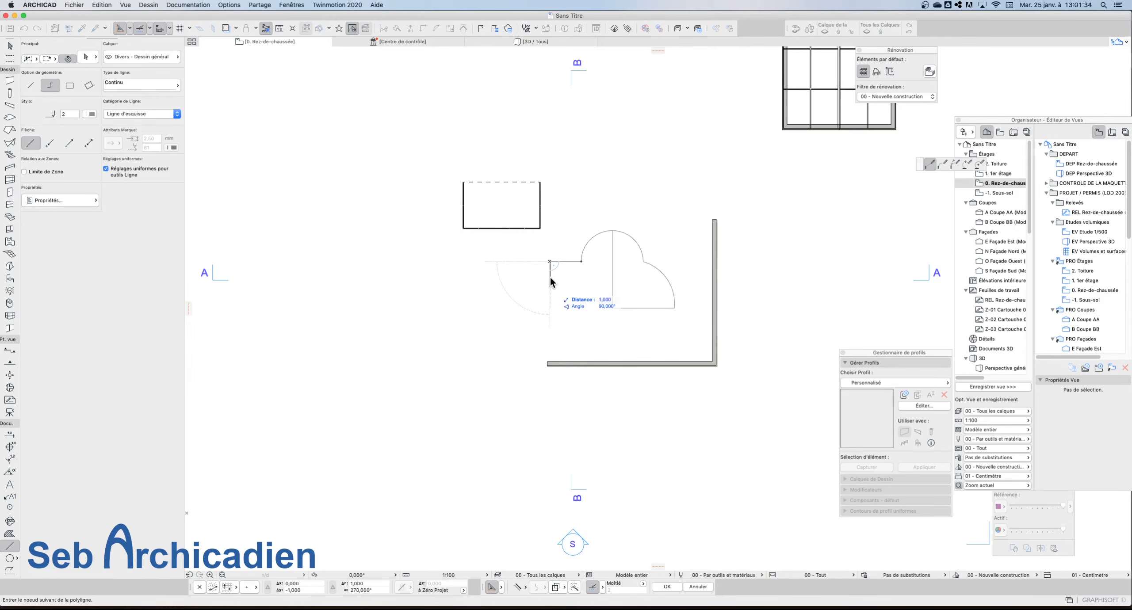
pyautogui.click(550, 277)
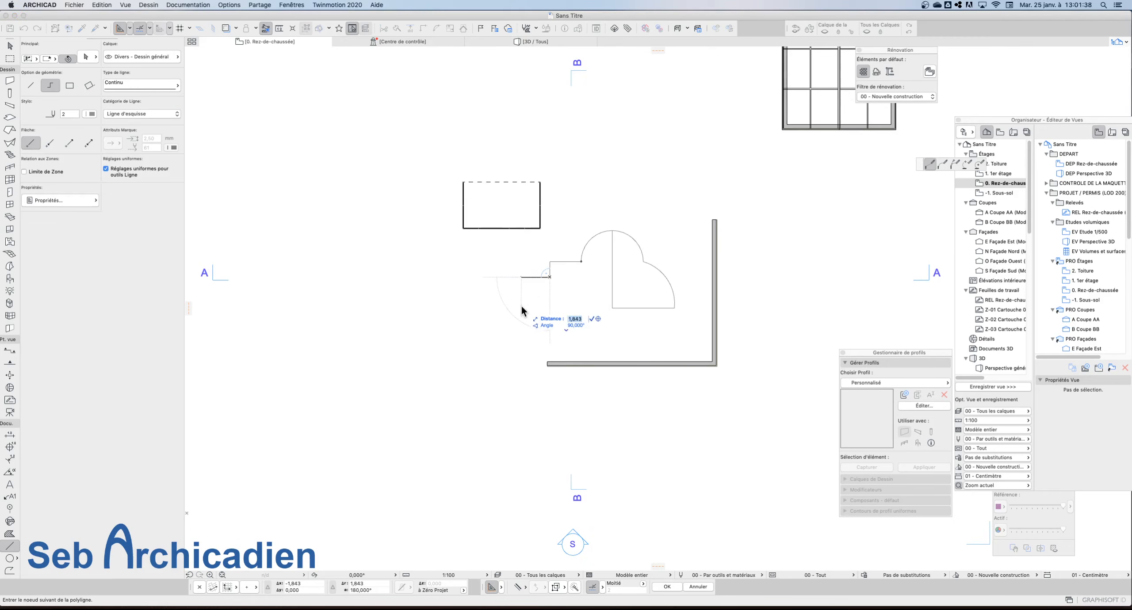
pyautogui.click(520, 277)
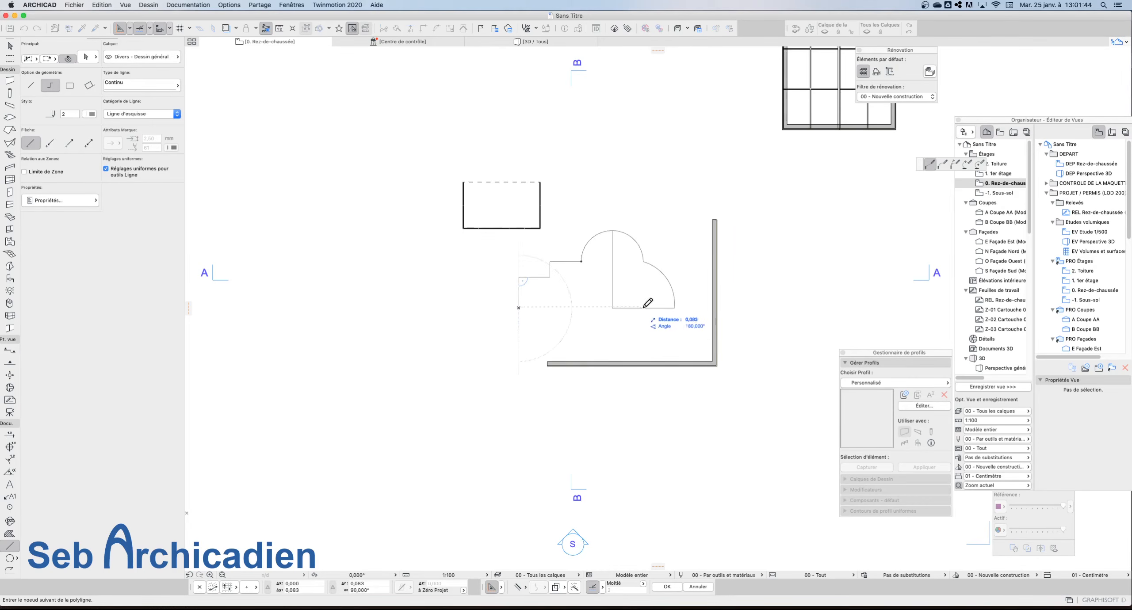
pyautogui.click(616, 308)
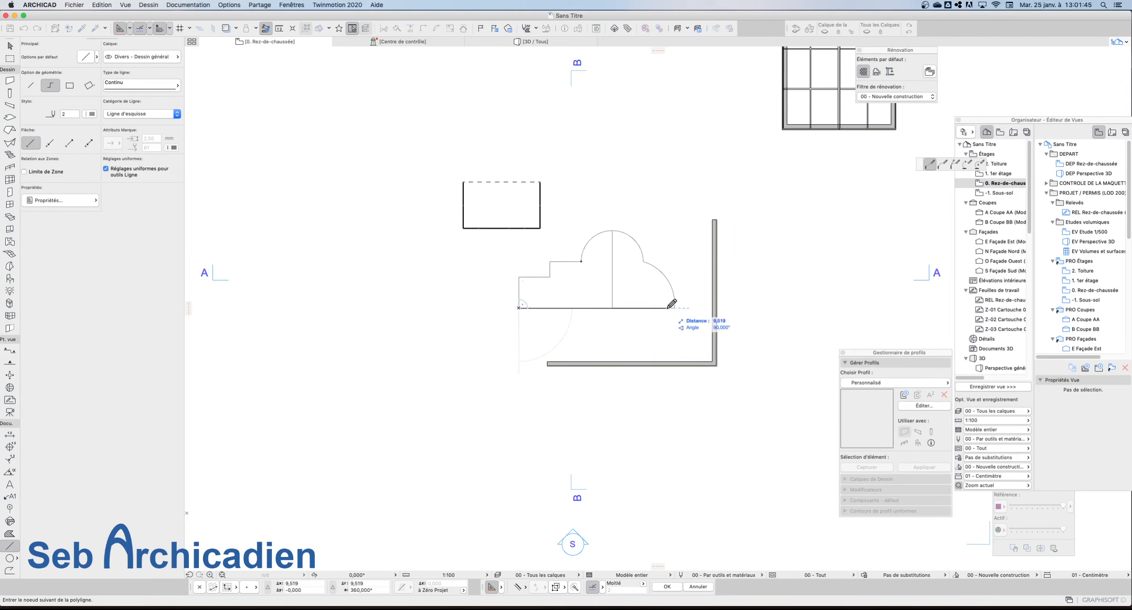
pyautogui.click(612, 308)
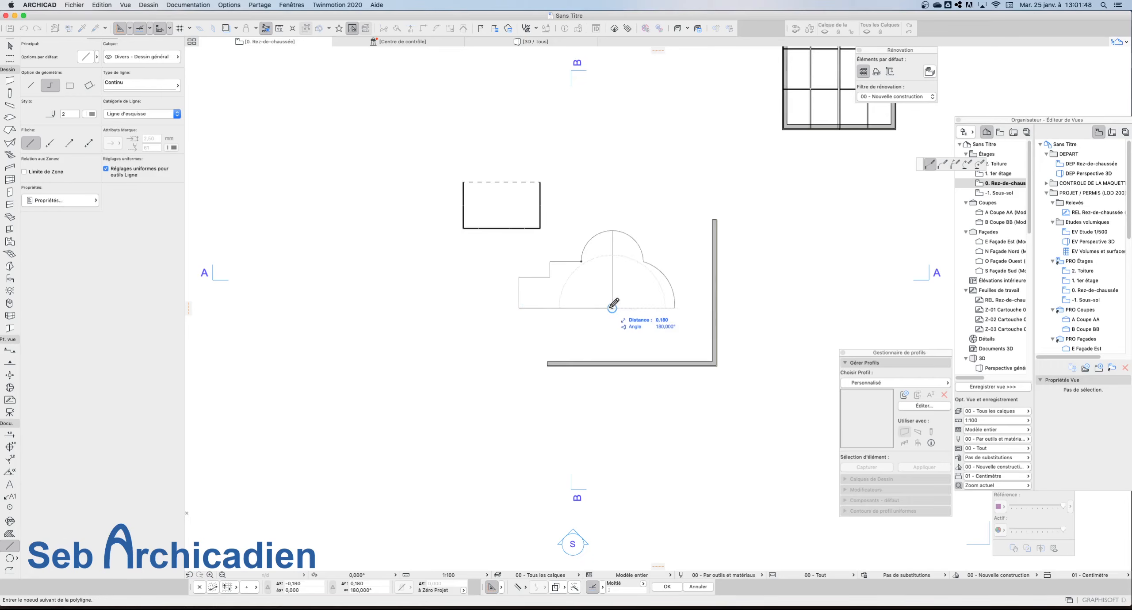
pyautogui.click(612, 307)
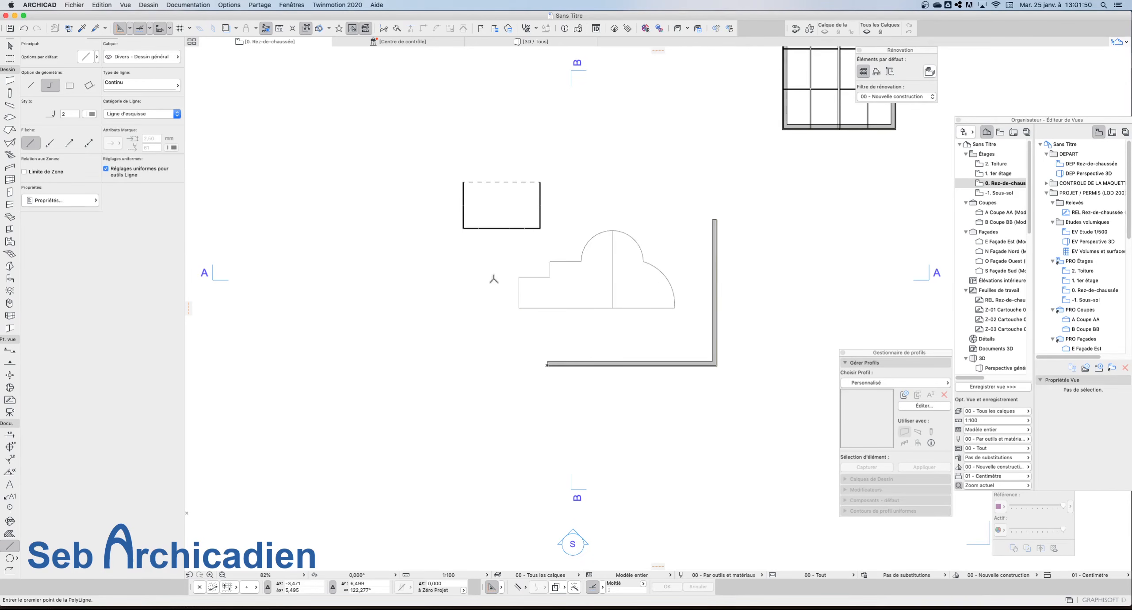
pyautogui.press('Escape')
# Step: Place a hotspot on the vertical line between the semicircle's top and its centre
pyautogui.scroll(-4, 12, 552)
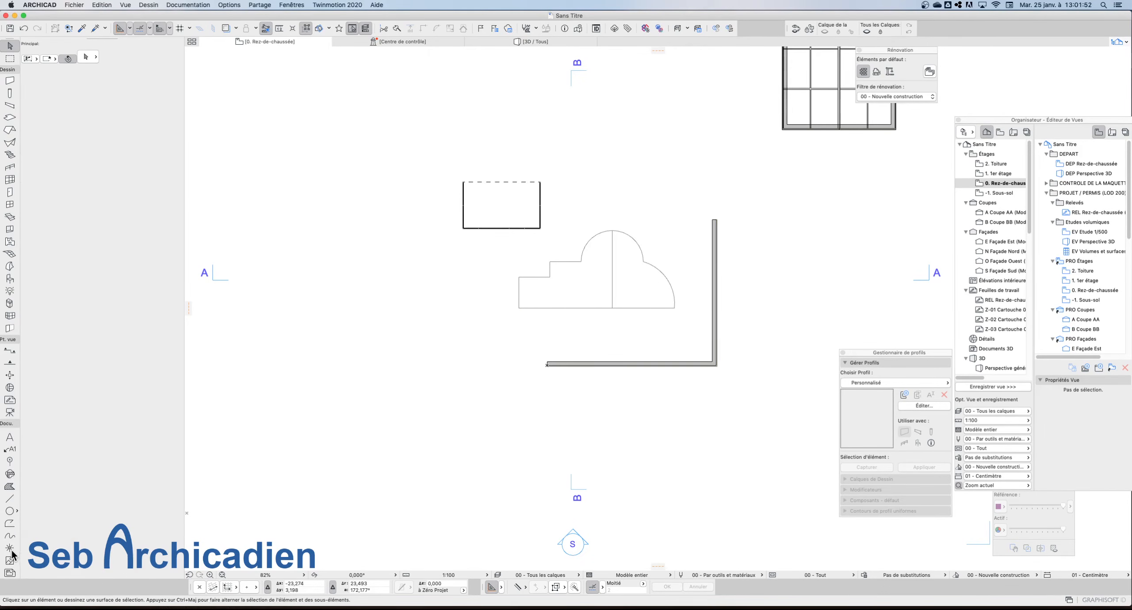
pyautogui.click(10, 560)
pyautogui.click(10, 548)
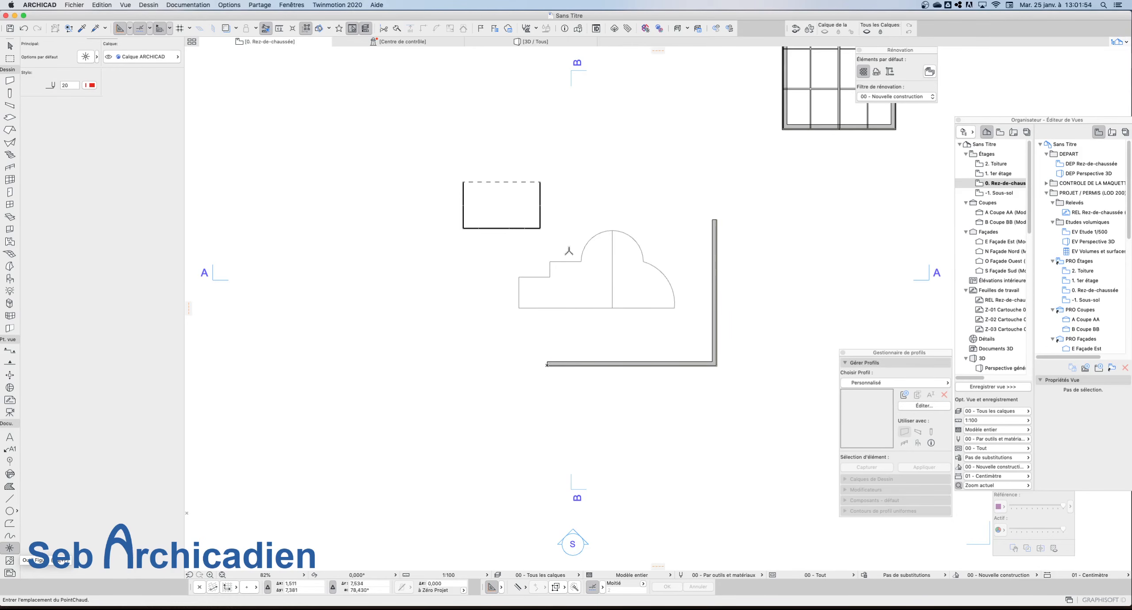
pyautogui.click(612, 250)
pyautogui.scroll(5, 631, 233)
pyautogui.click(9, 45)
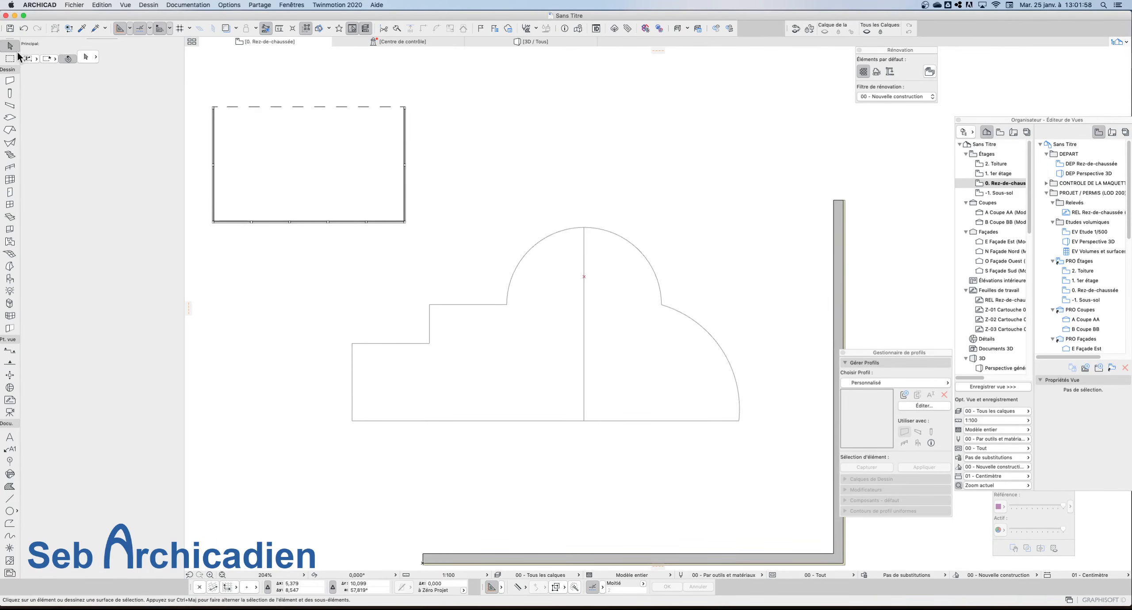
# Step: Select all lines and arcs of the outer outline, leaving out the vertical line and the hotspot, and group them
pyautogui.click(628, 241)
pyautogui.click(485, 209)
pyautogui.click(315, 228)
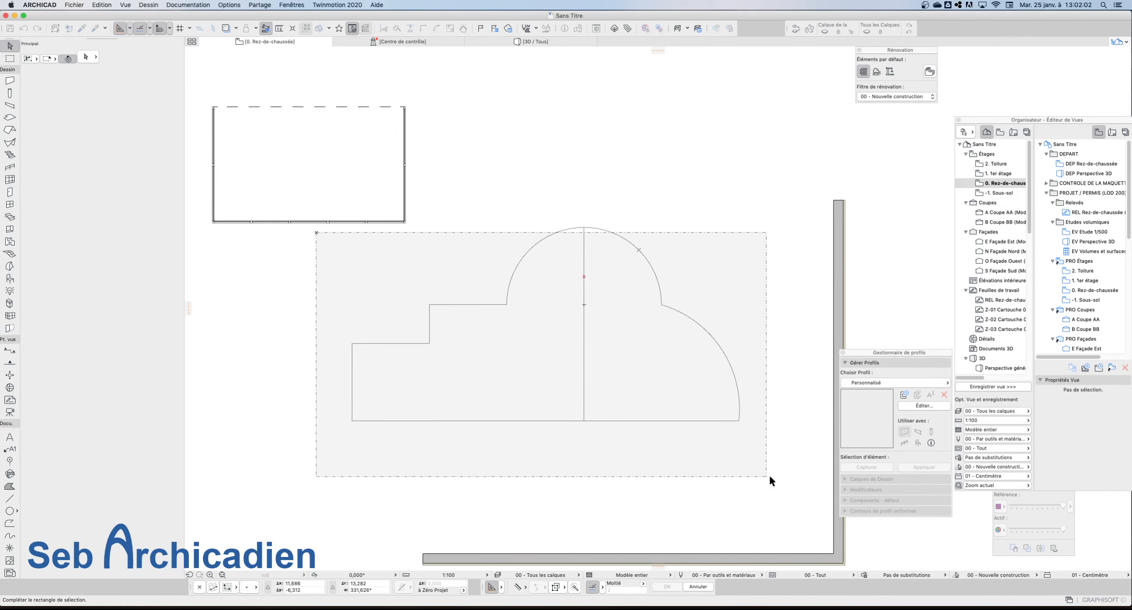
pyautogui.click(786, 481)
pyautogui.click(671, 290)
pyautogui.keyDown('shift'); pyautogui.click(594, 222); pyautogui.keyUp('shift')
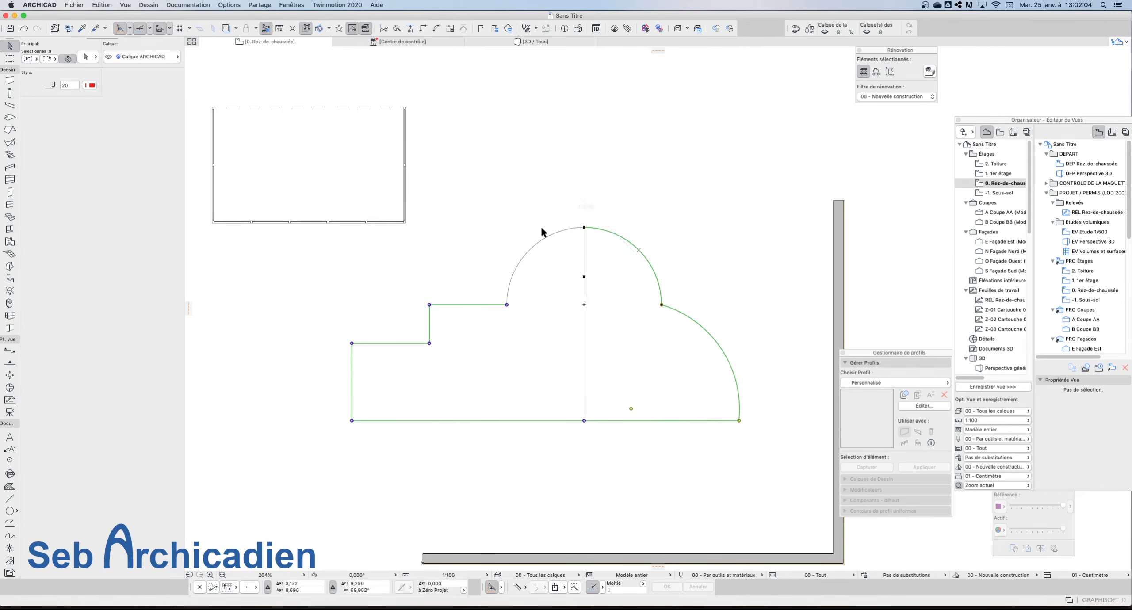
pyautogui.keyDown('shift'); pyautogui.click(546, 237); pyautogui.keyUp('shift')
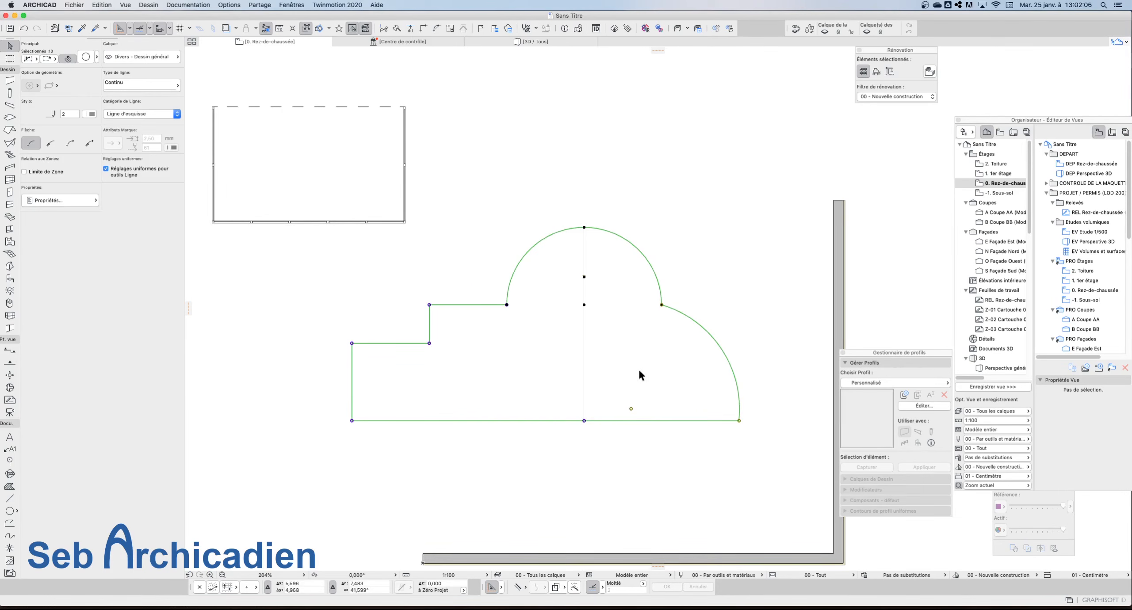
pyautogui.keyDown('shift'); pyautogui.click(585, 277); pyautogui.keyUp('shift')
pyautogui.click(102, 5)
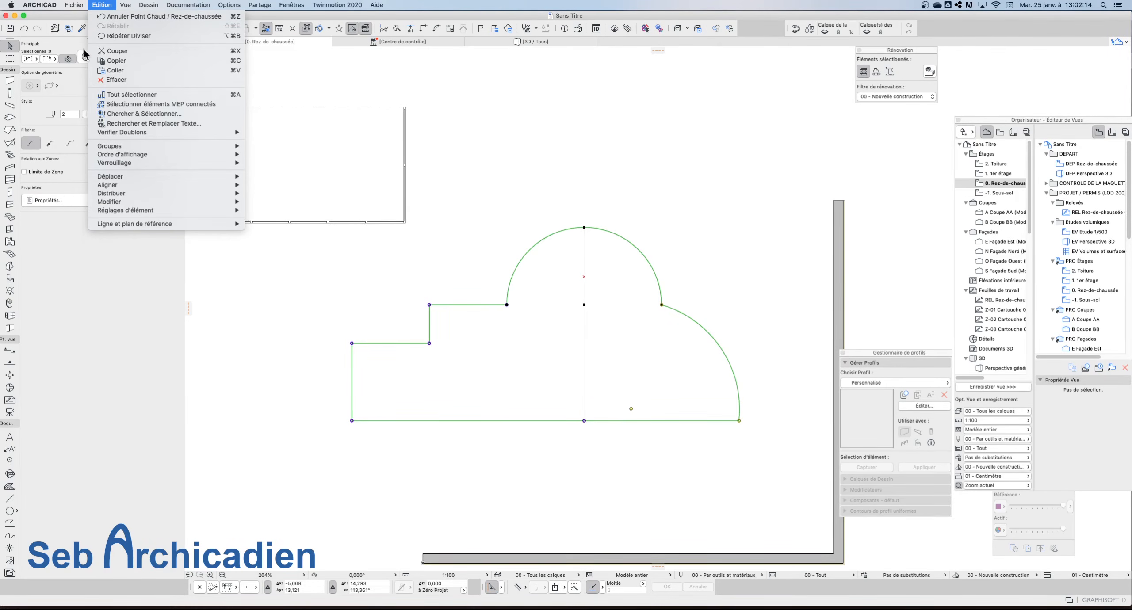
pyautogui.moveTo(186, 150)
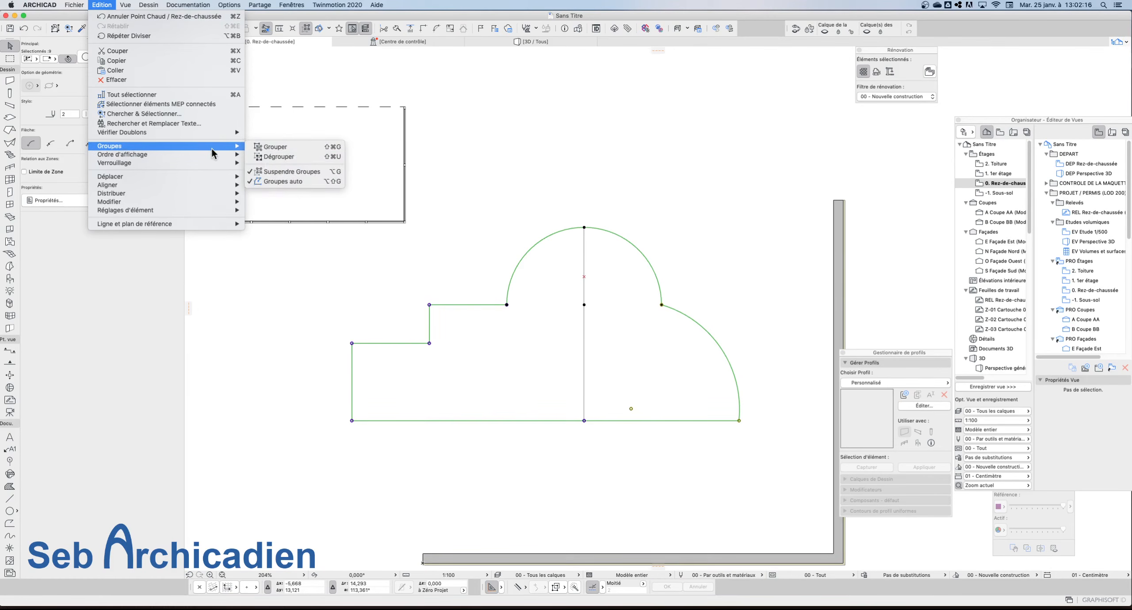
pyautogui.click(296, 148)
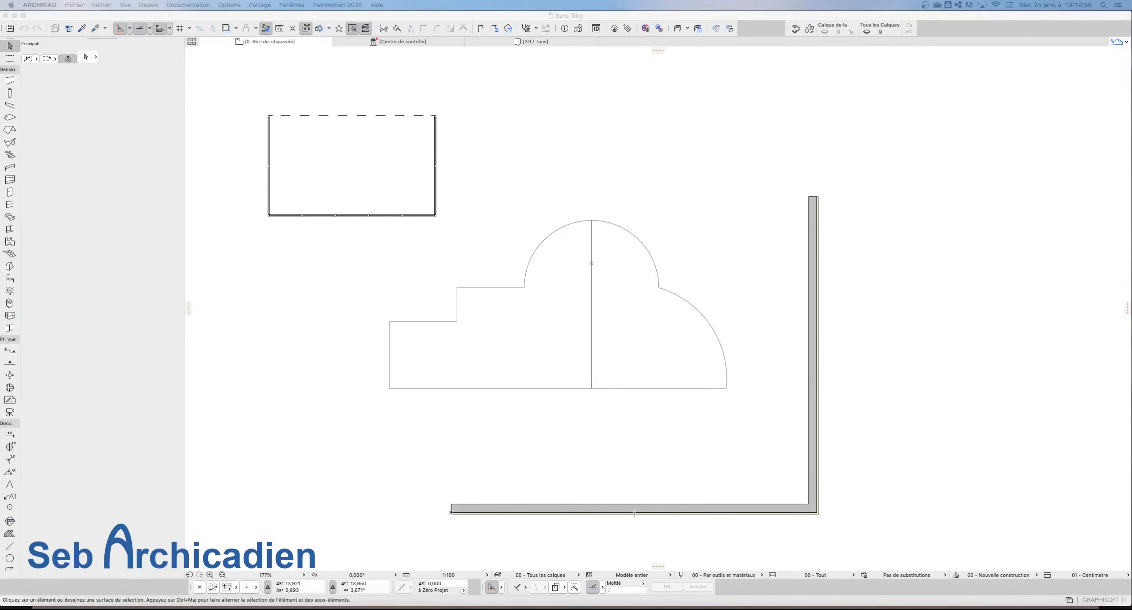
pyautogui.click(728, 361)
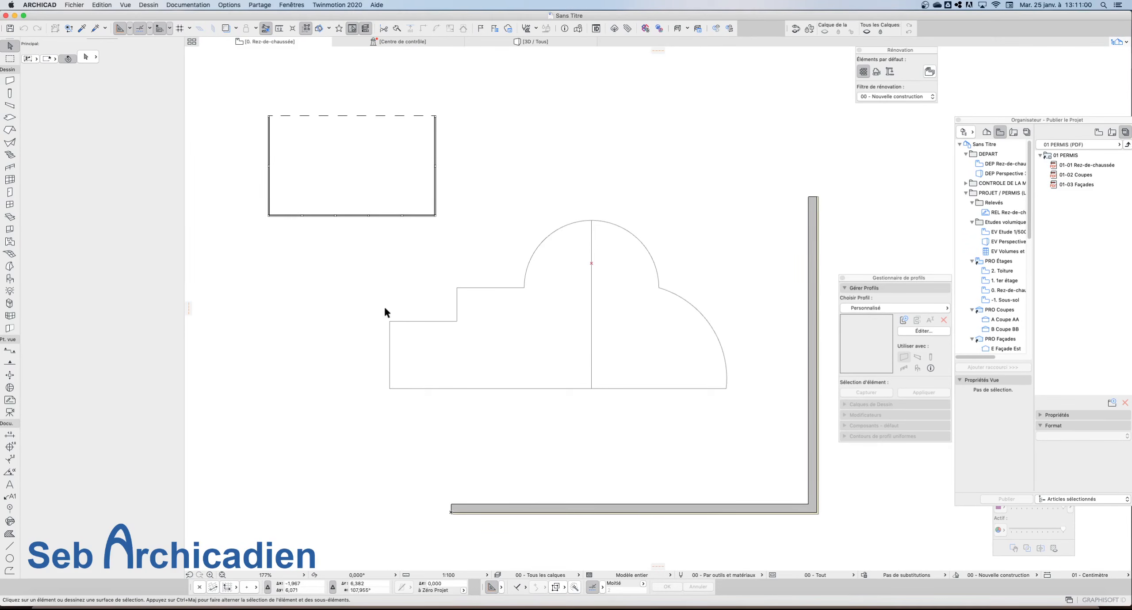
pyautogui.scroll(3, 571, 270)
pyautogui.scroll(-3, 430, 286)
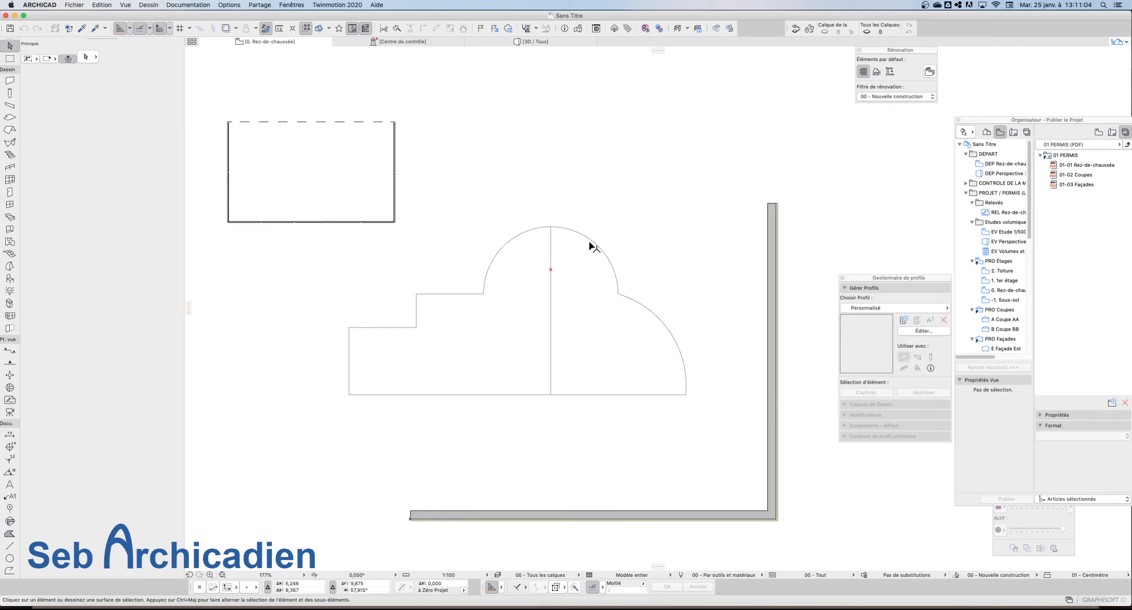
pyautogui.click(730, 413)
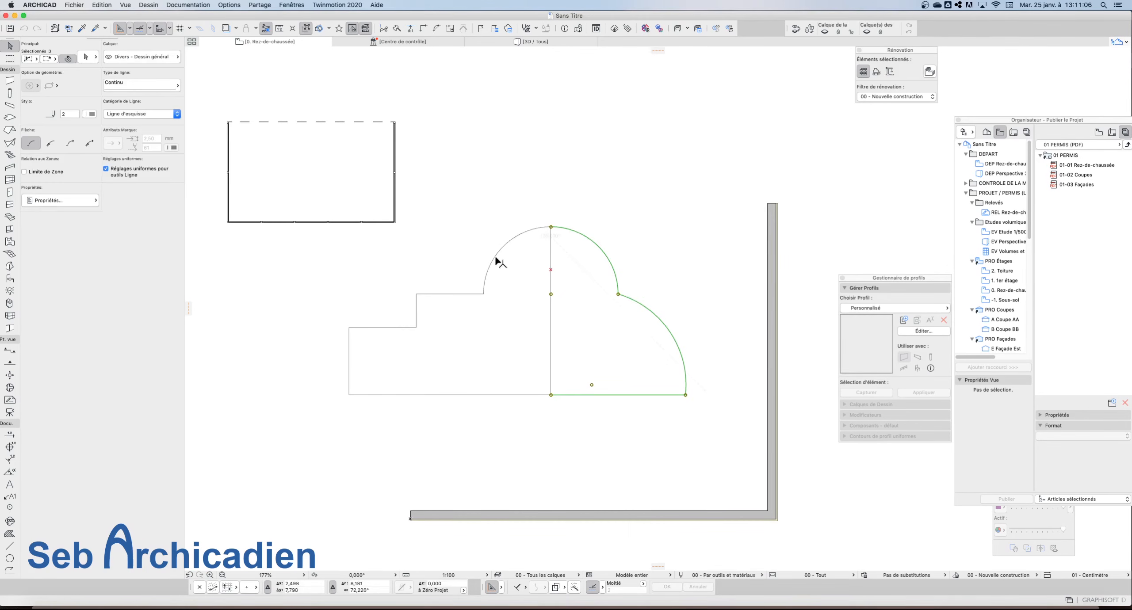
pyautogui.click(414, 308)
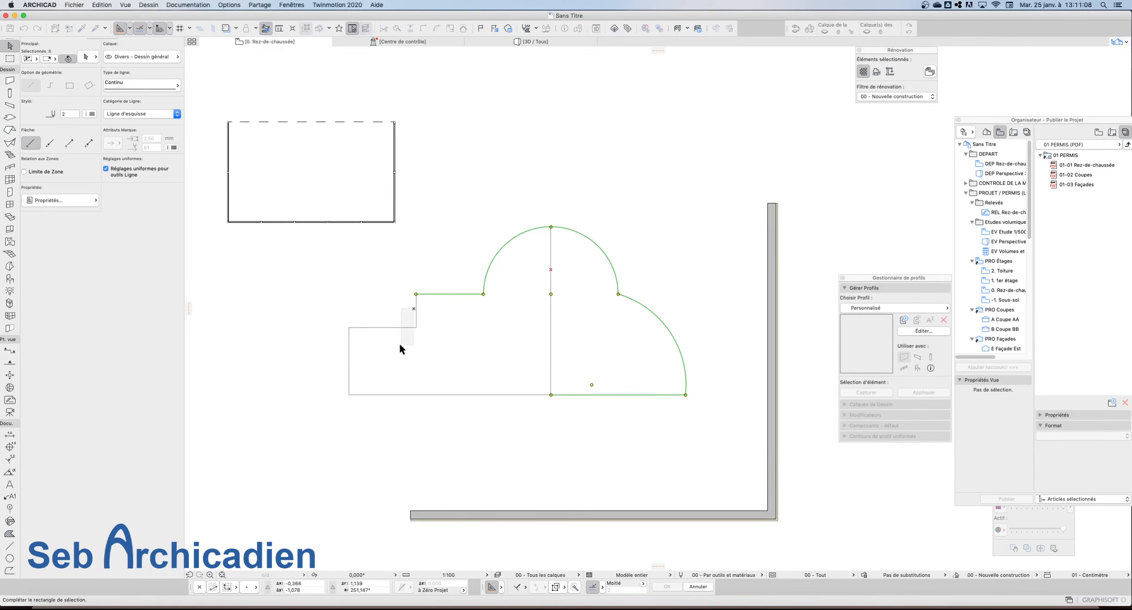
pyautogui.keyDown('shift'); pyautogui.click(396, 327); pyautogui.keyUp('shift')
pyautogui.click(435, 343)
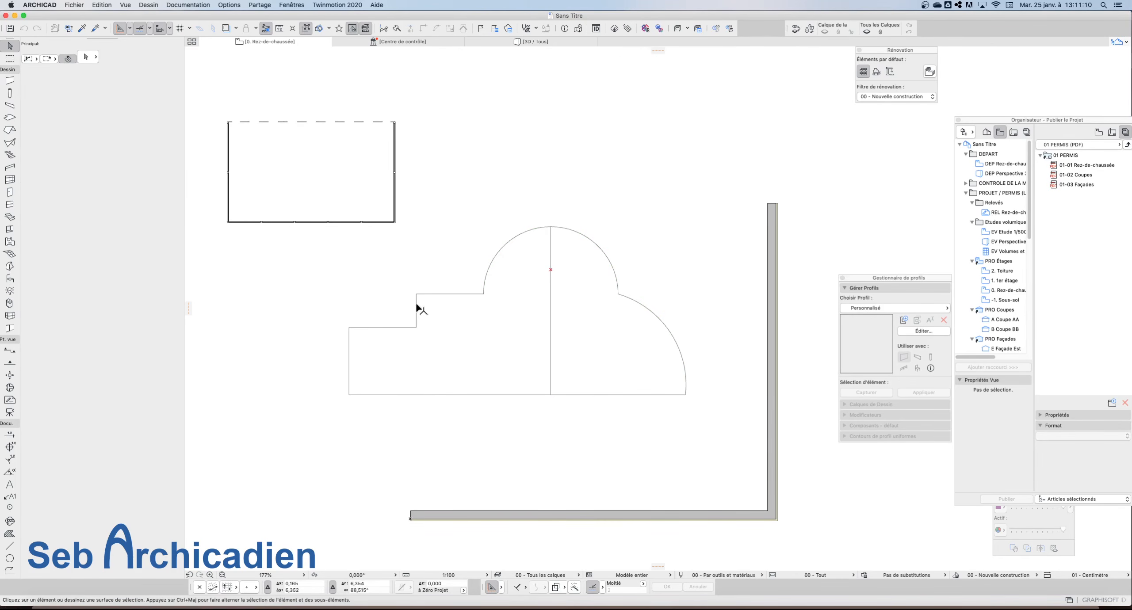
# Step: Turn off Suspendre Groupes with one outline segment selected so the whole outline group is selected
pyautogui.click(416, 307)
pyautogui.click(102, 5)
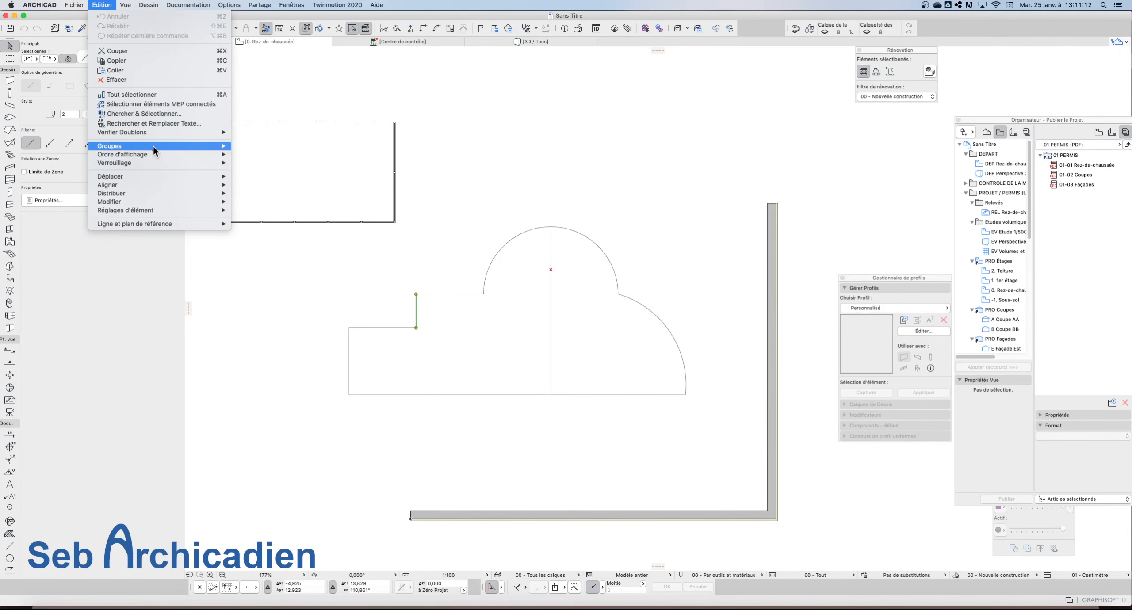
pyautogui.moveTo(154, 145)
pyautogui.click(298, 173)
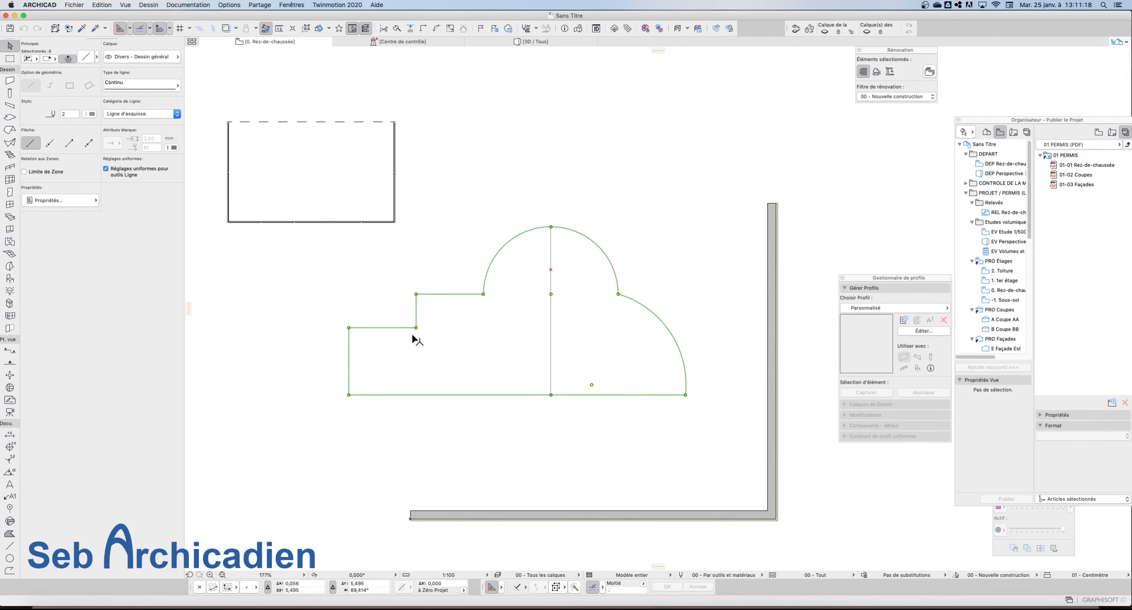
# Step: Add the hotspot and the two L-shaped walls to the selected outline and open ArchiGlazing's Esquisse de fenêtre options
pyautogui.keyDown('shift'); pyautogui.click(550, 269); pyautogui.keyUp('shift')
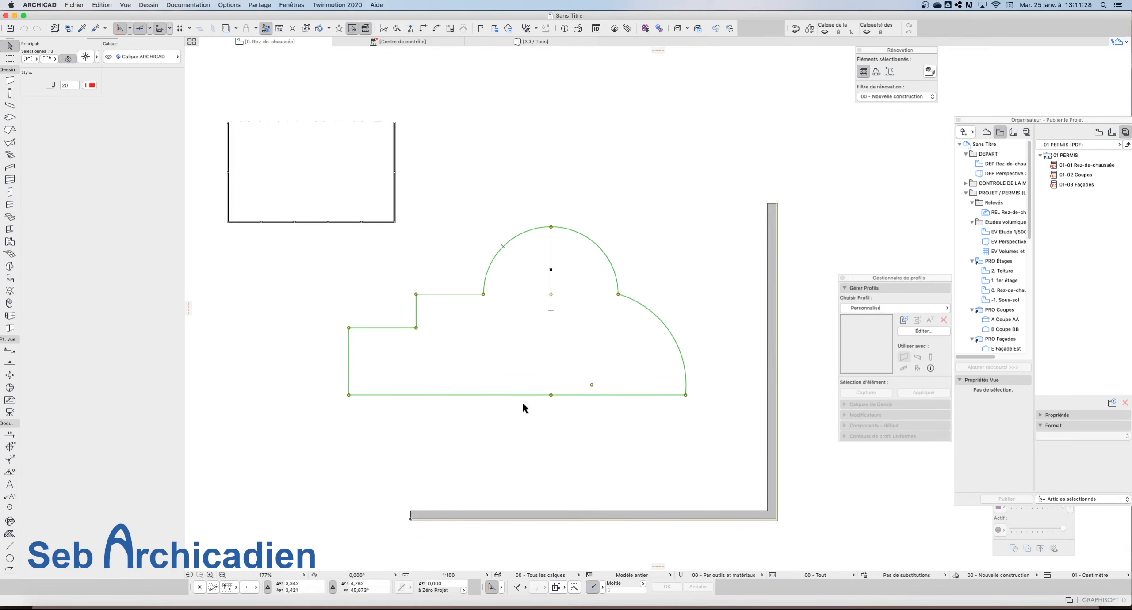
pyautogui.keyDown('shift'); pyautogui.click(738, 518); pyautogui.keyUp('shift')
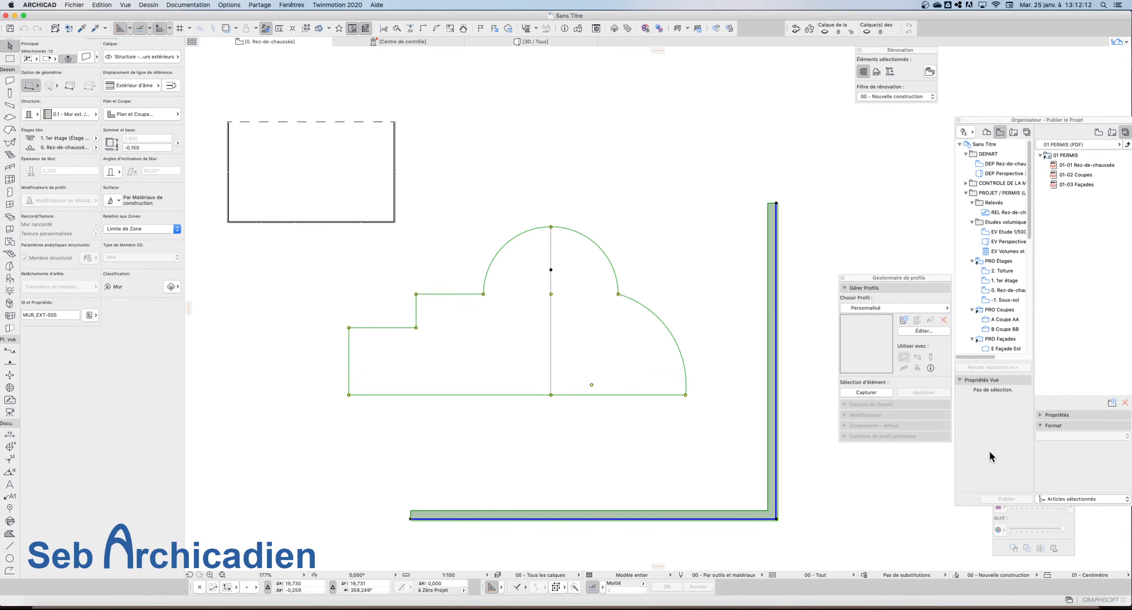
pyautogui.click(148, 5)
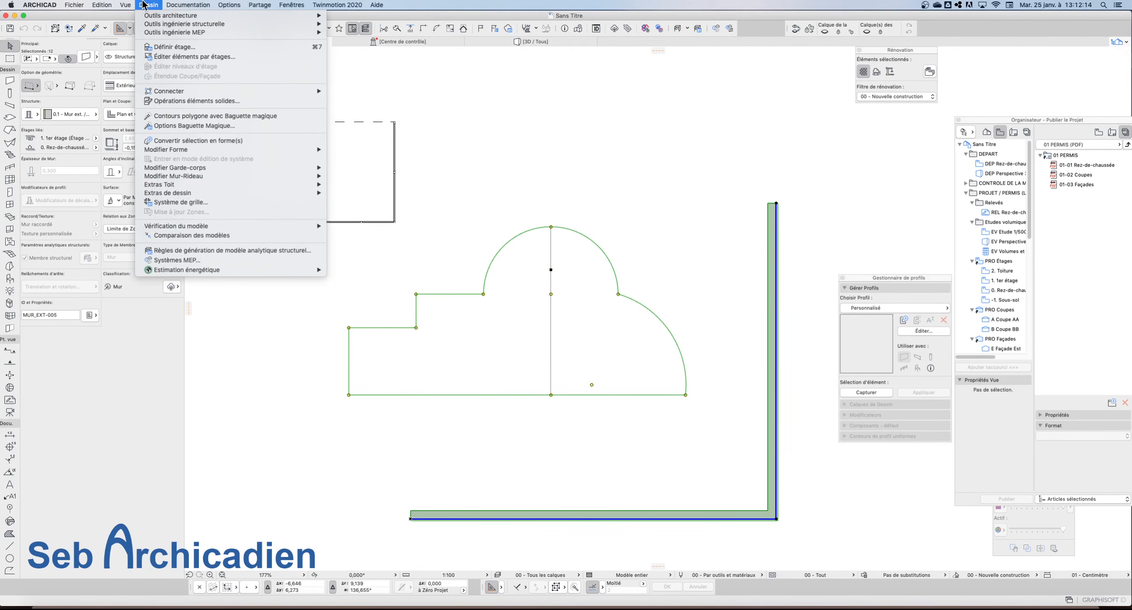
pyautogui.moveTo(184, 186)
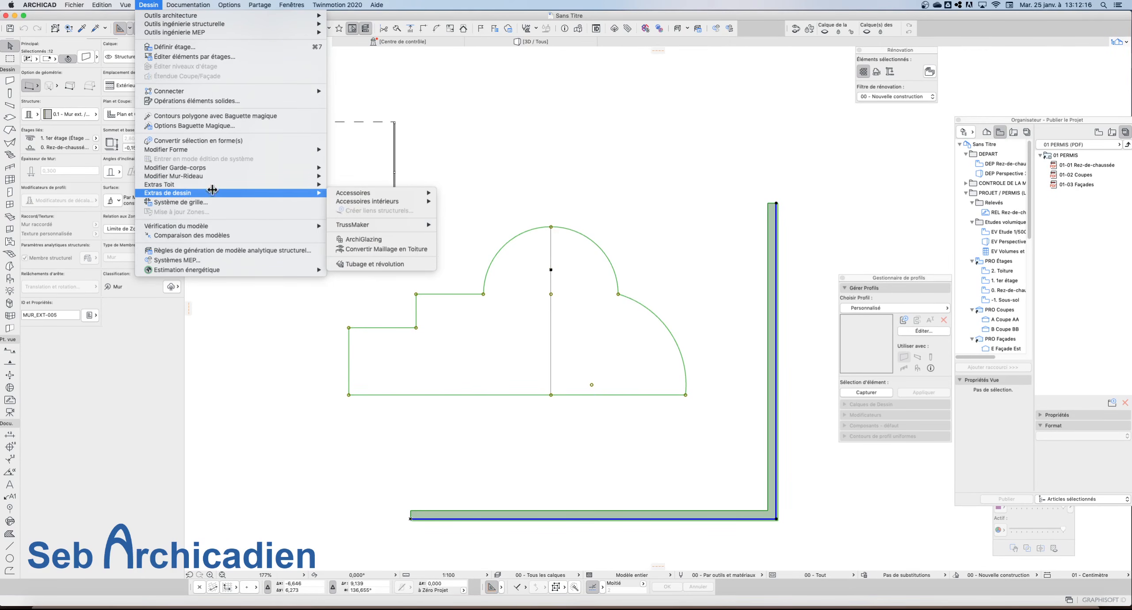
pyautogui.click(367, 239)
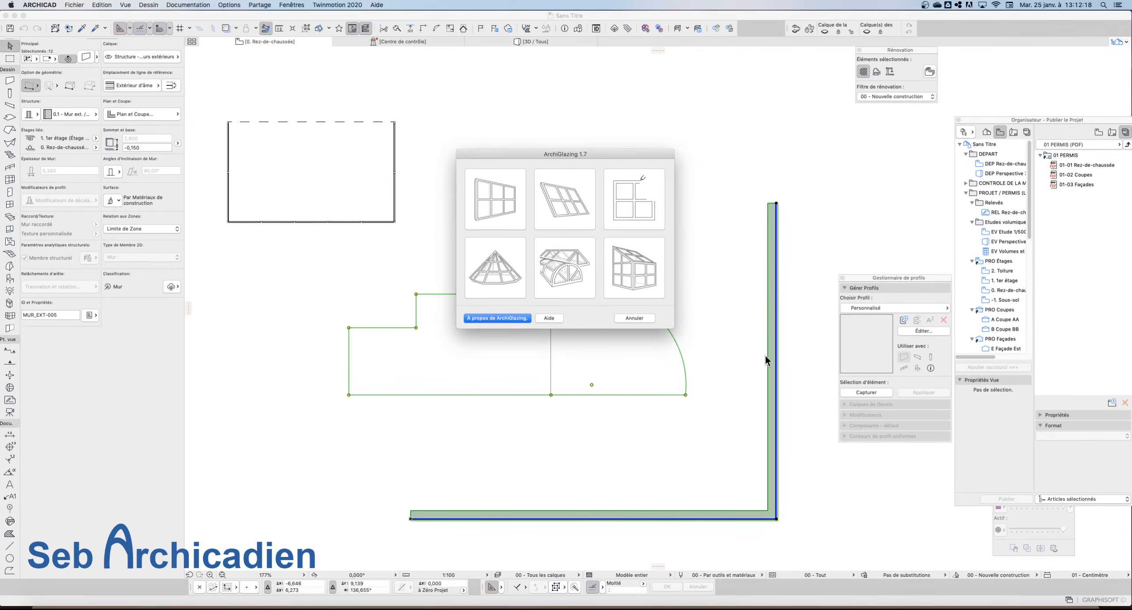
pyautogui.click(639, 192)
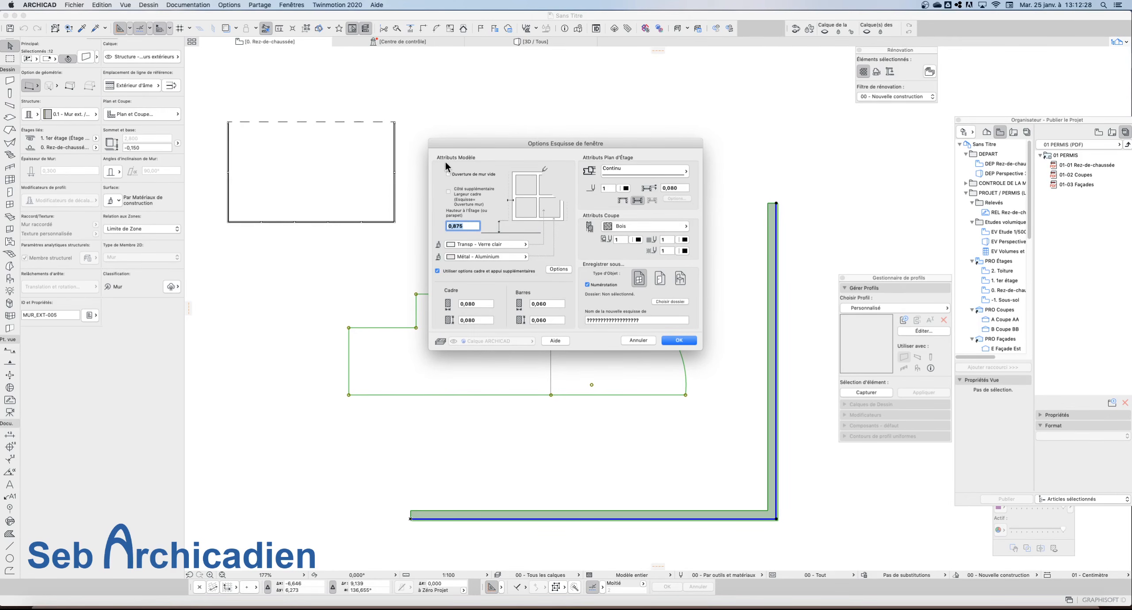
# Step: Review the window sketch's empty wall opening option and its additional frame and sill options without changing them
pyautogui.click(448, 174)
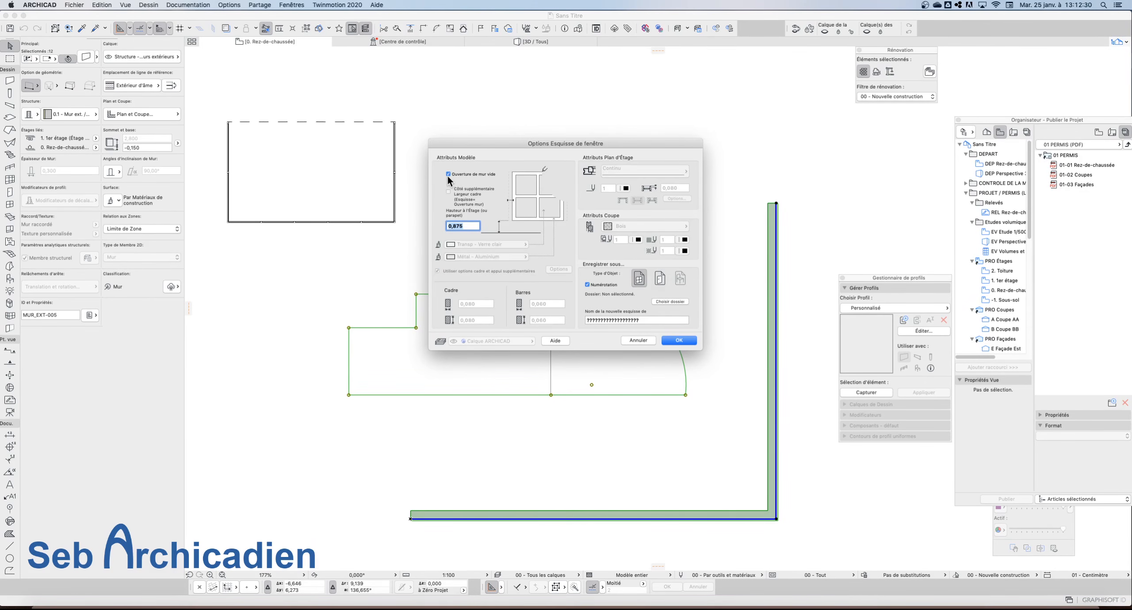
pyautogui.click(448, 175)
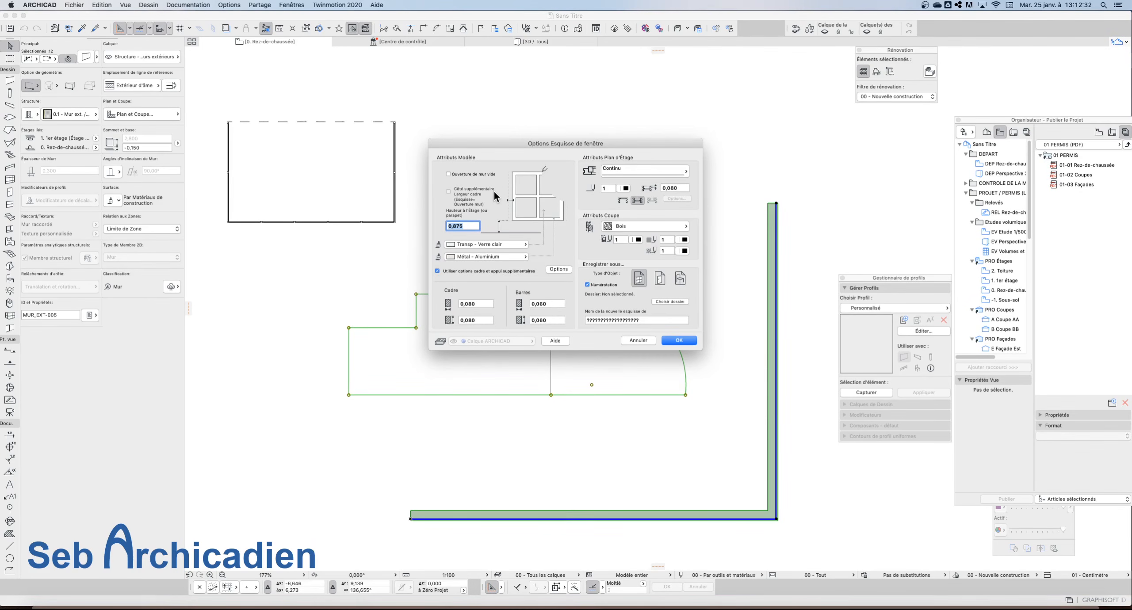
pyautogui.click(559, 269)
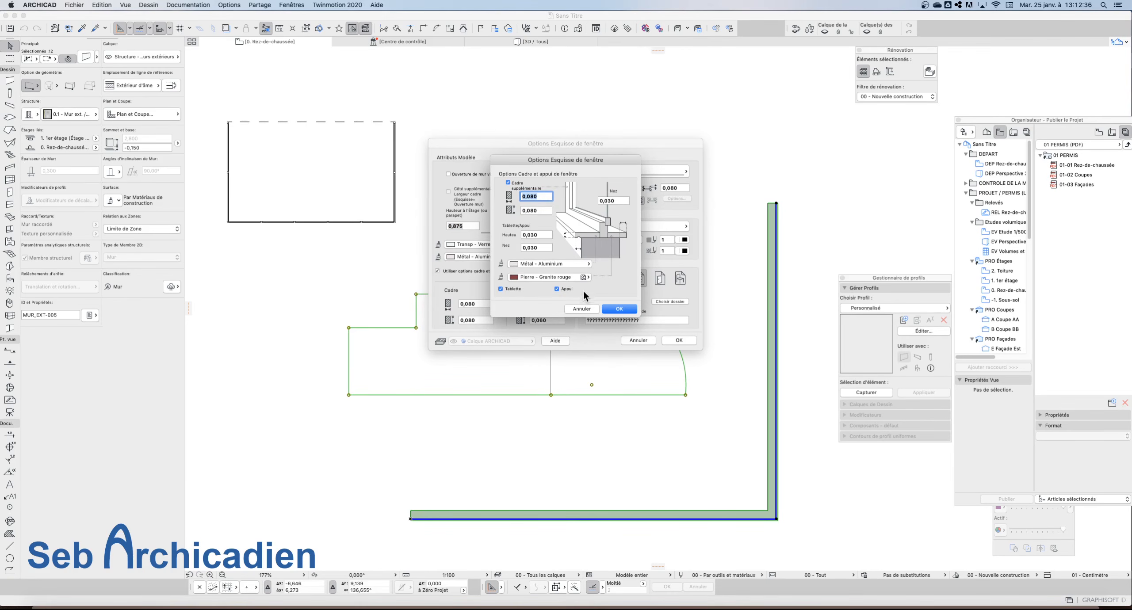
pyautogui.click(575, 309)
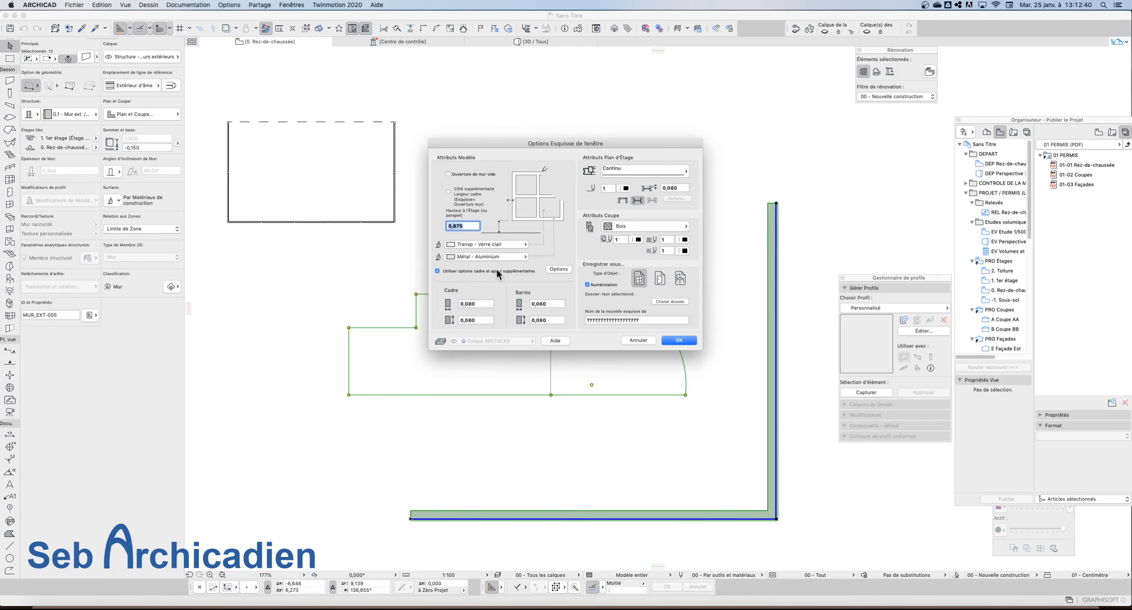
pyautogui.click(559, 269)
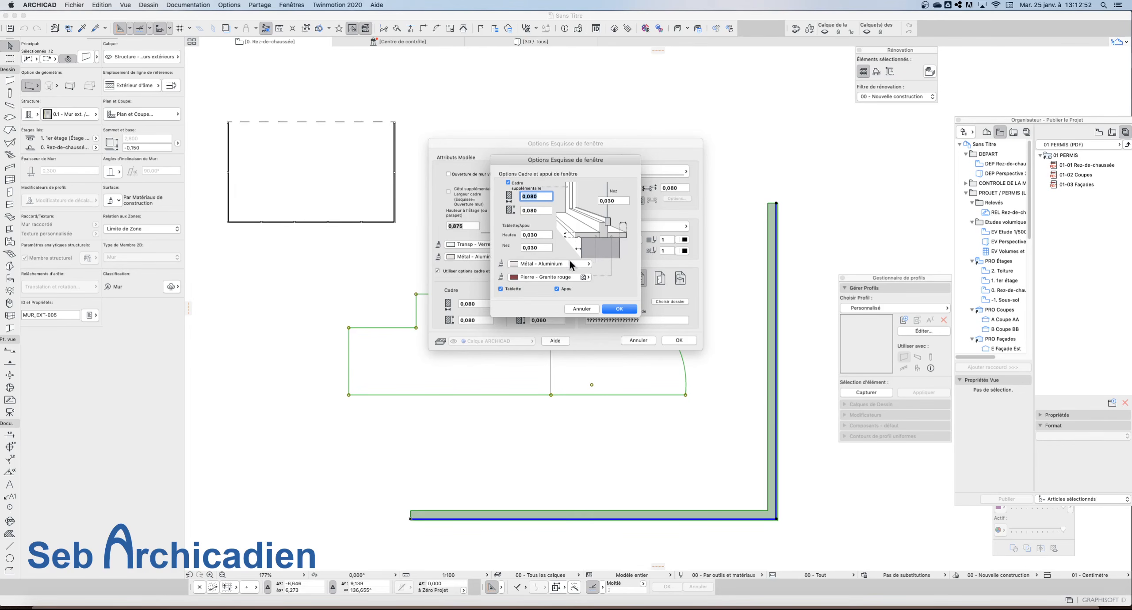
pyautogui.click(625, 308)
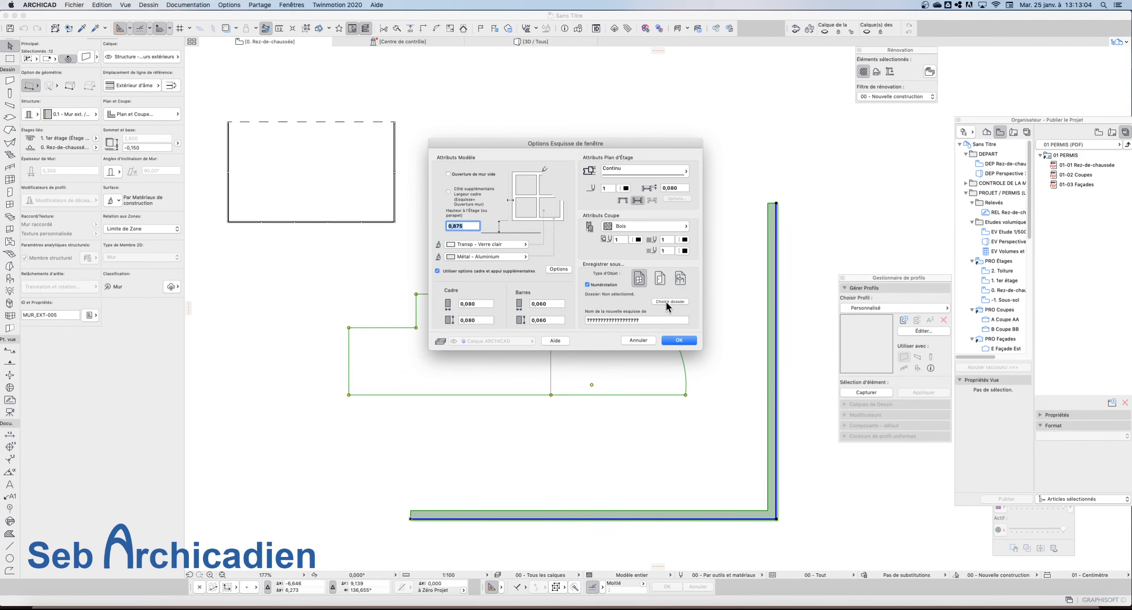
# Step: Name the new window sketch "F angle Bizarre", place it even though it extends beyond the walls, and clear the selection
pyautogui.click(657, 320)
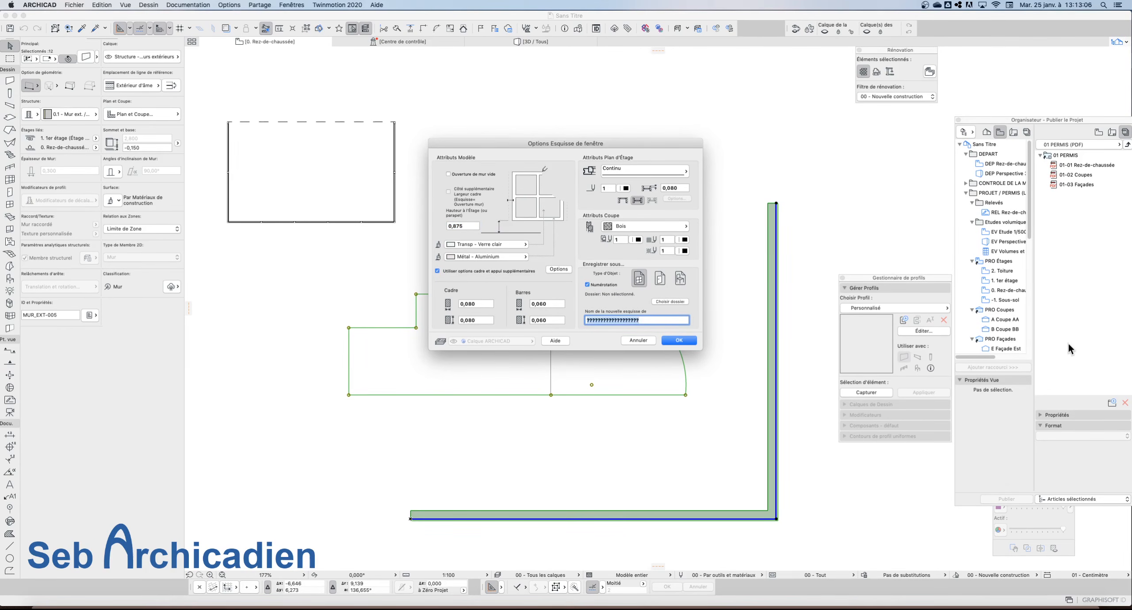
pyautogui.write('F')
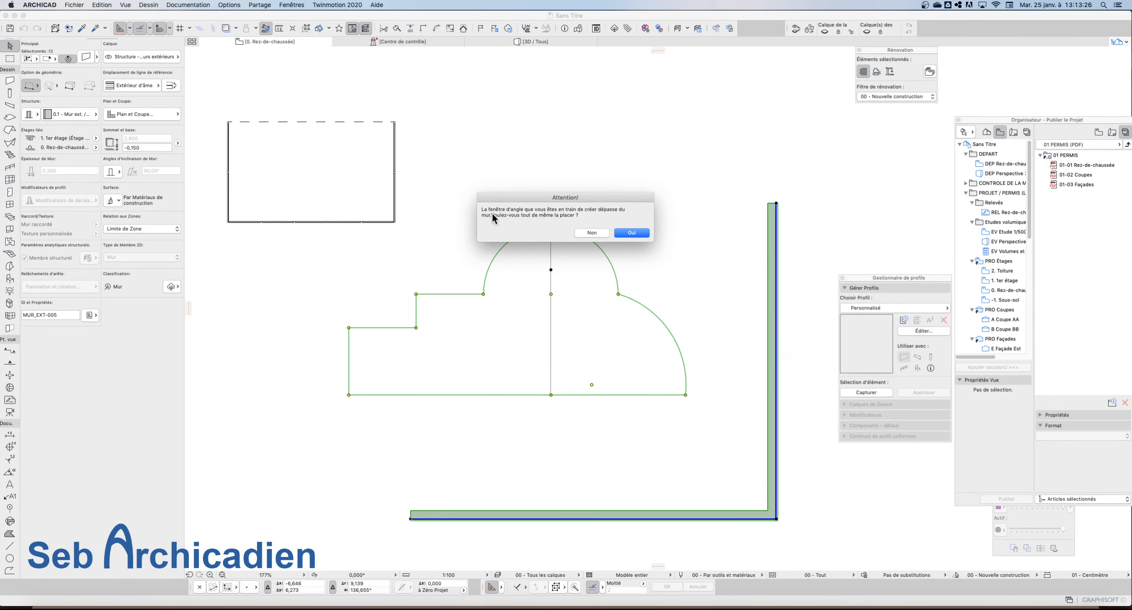
pyautogui.click(633, 232)
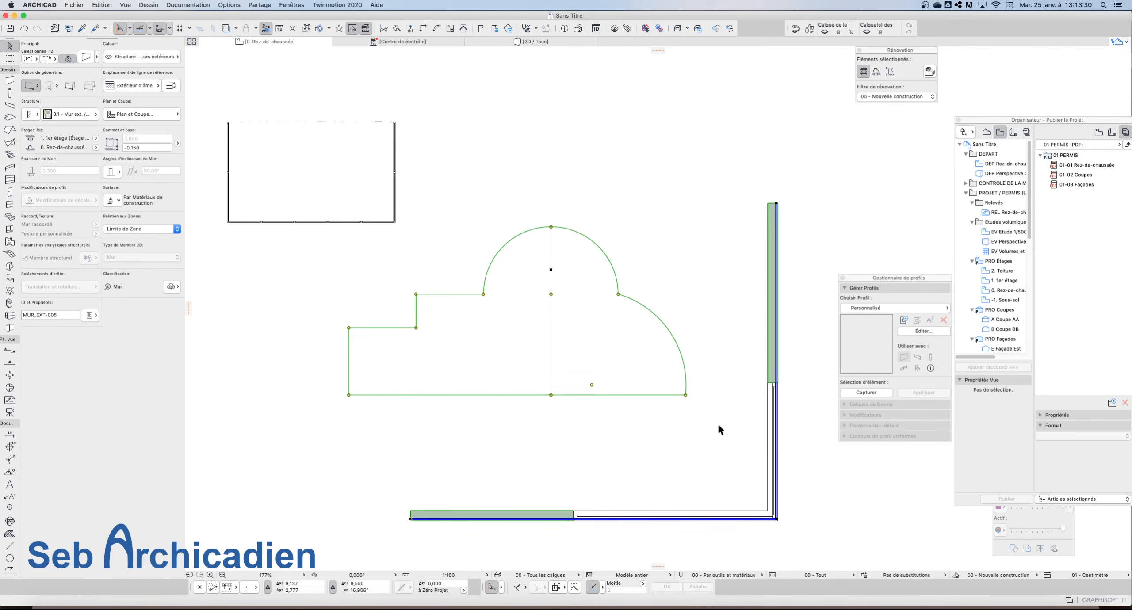
pyautogui.click(825, 537)
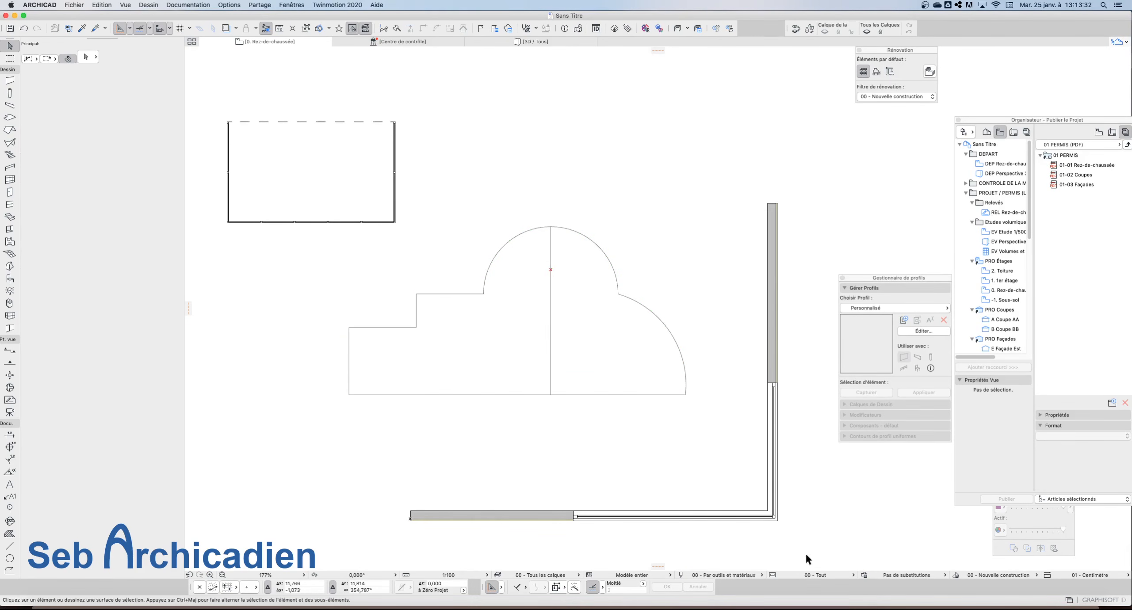
# Step: Inspect the placed corner window and its two walls in the 3D view from a low exterior viewpoint
pyautogui.click(541, 40)
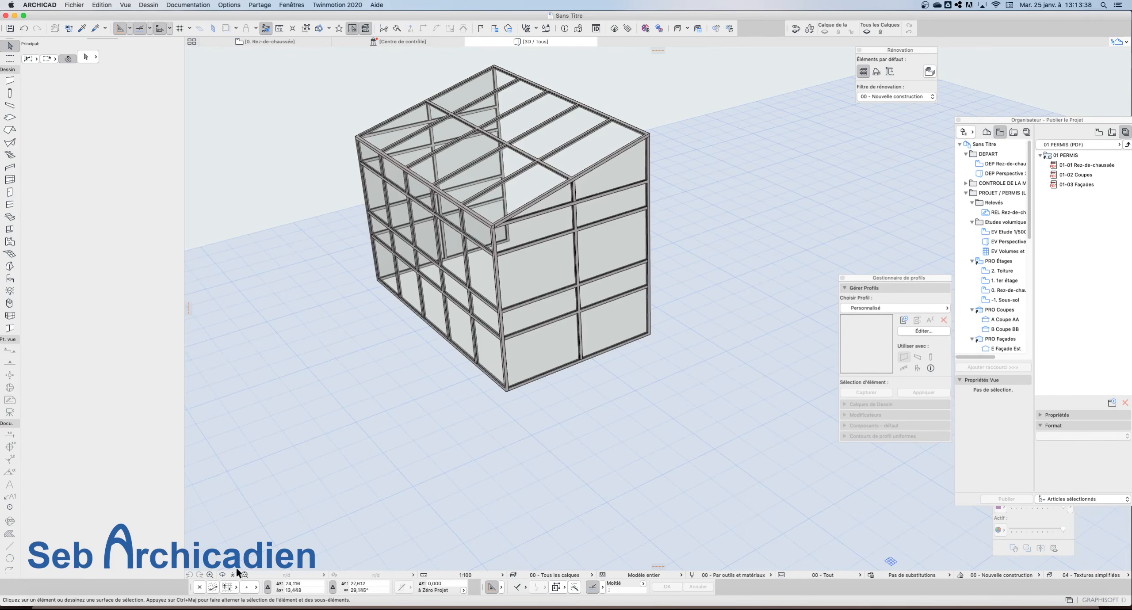
pyautogui.click(245, 575)
pyautogui.scroll(5, 634, 408)
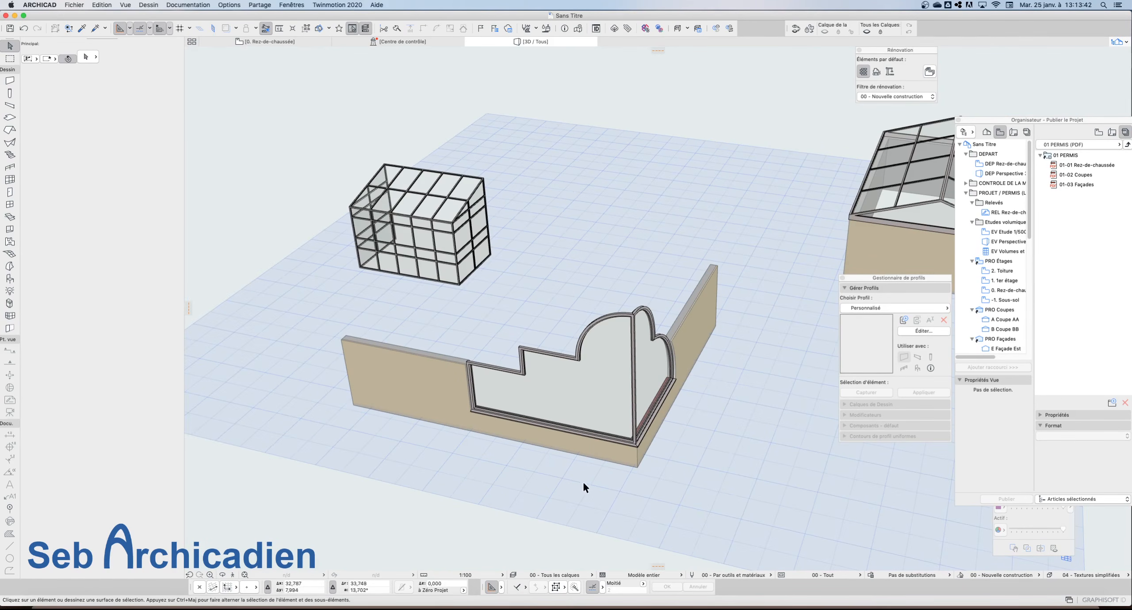
pyautogui.click(222, 575)
pyautogui.moveTo(541, 437); pyautogui.dragTo(555, 332)
pyautogui.moveTo(528, 119); pyautogui.dragTo(528, 316)
pyautogui.scroll(3, 586, 311)
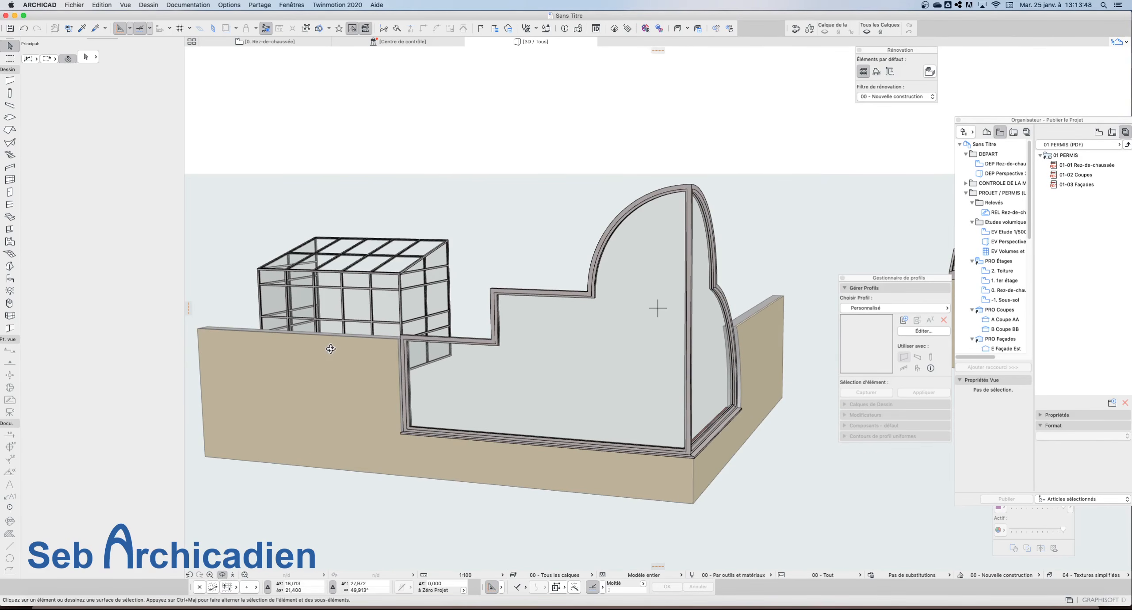
# Step: Select both corner walls and raise their tops above the top of the window, then deselect them
pyautogui.click(368, 349)
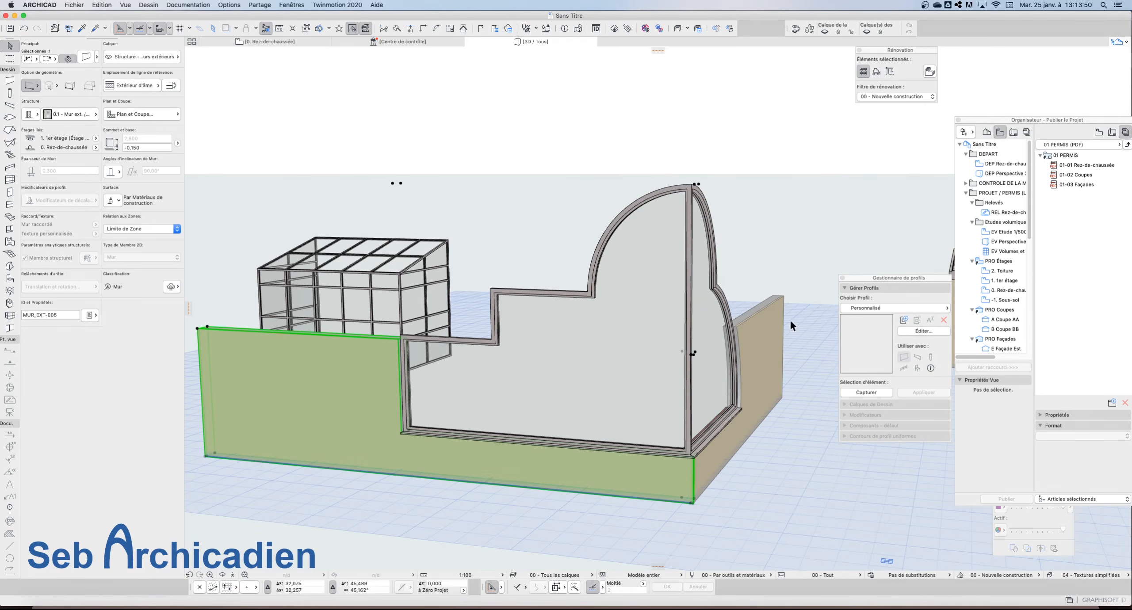
pyautogui.keyDown('shift'); pyautogui.click(770, 321); pyautogui.keyUp('shift')
pyautogui.click(784, 296)
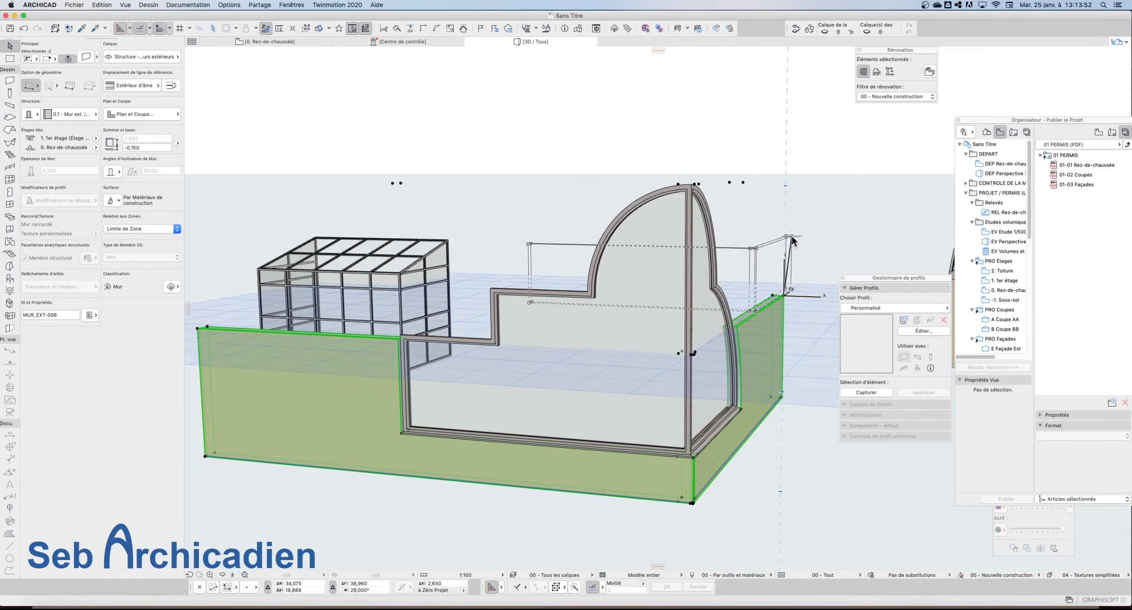
pyautogui.click(943, 164)
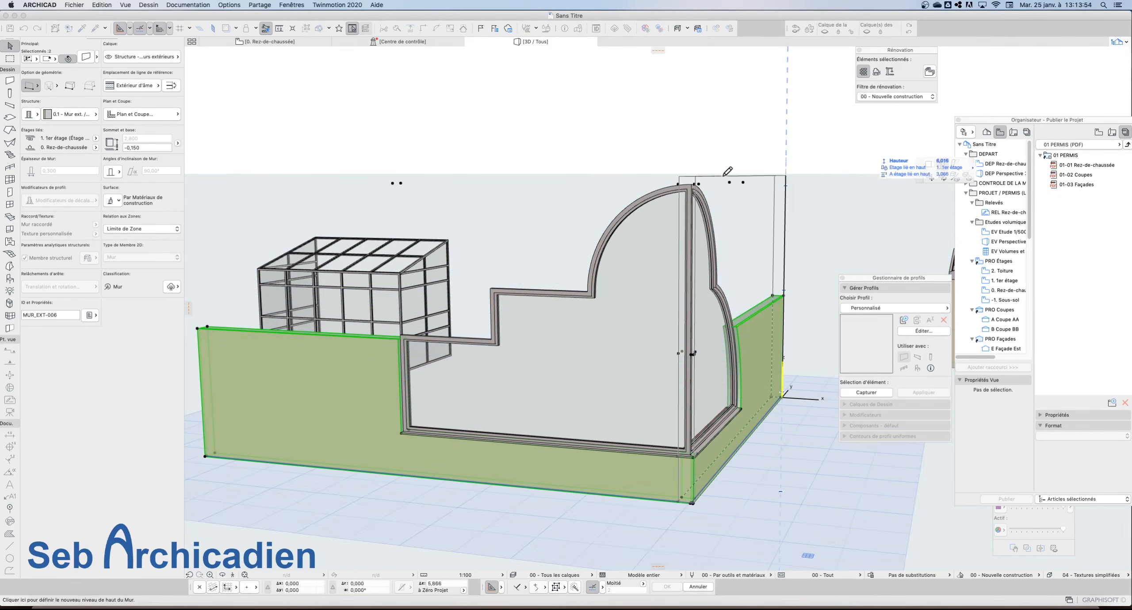
pyautogui.click(678, 149)
pyautogui.press('Escape')
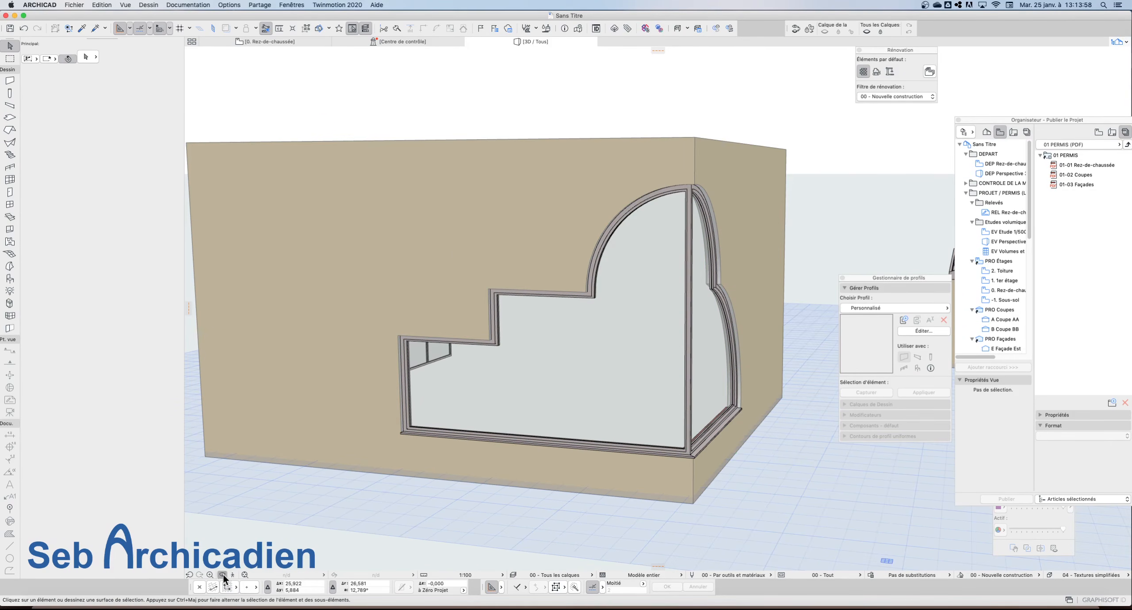
# Step: Open the settings of the stepped half of the corner window and view its Options Ebrasure
pyautogui.moveTo(222, 575); pyautogui.dragTo(615, 449)
pyautogui.scroll(-3, 642, 369)
pyautogui.scroll(5, 769, 286)
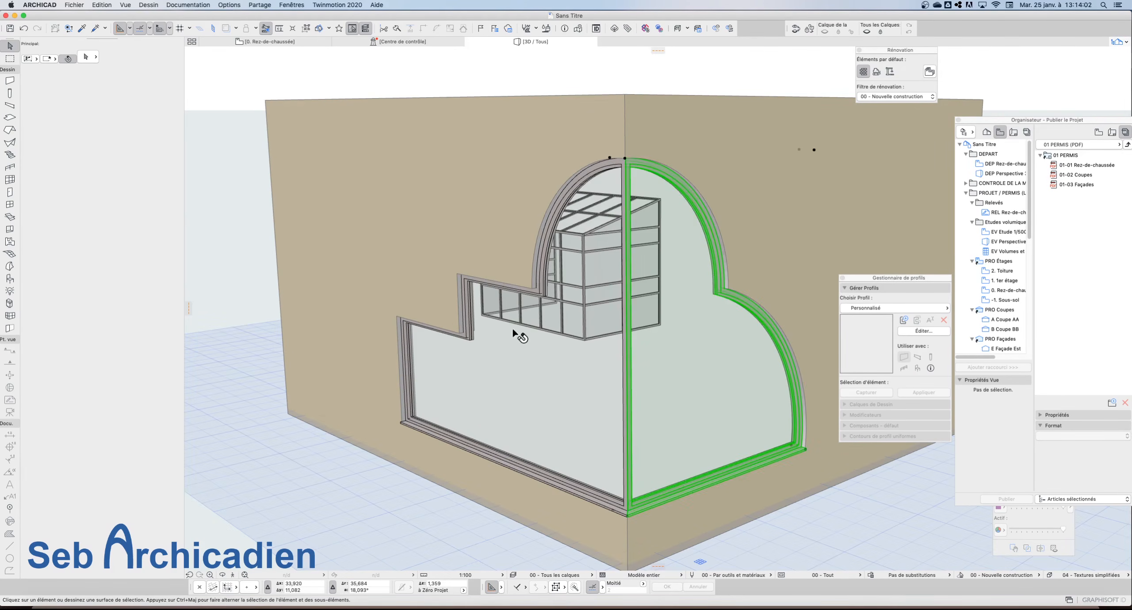
pyautogui.click(615, 424)
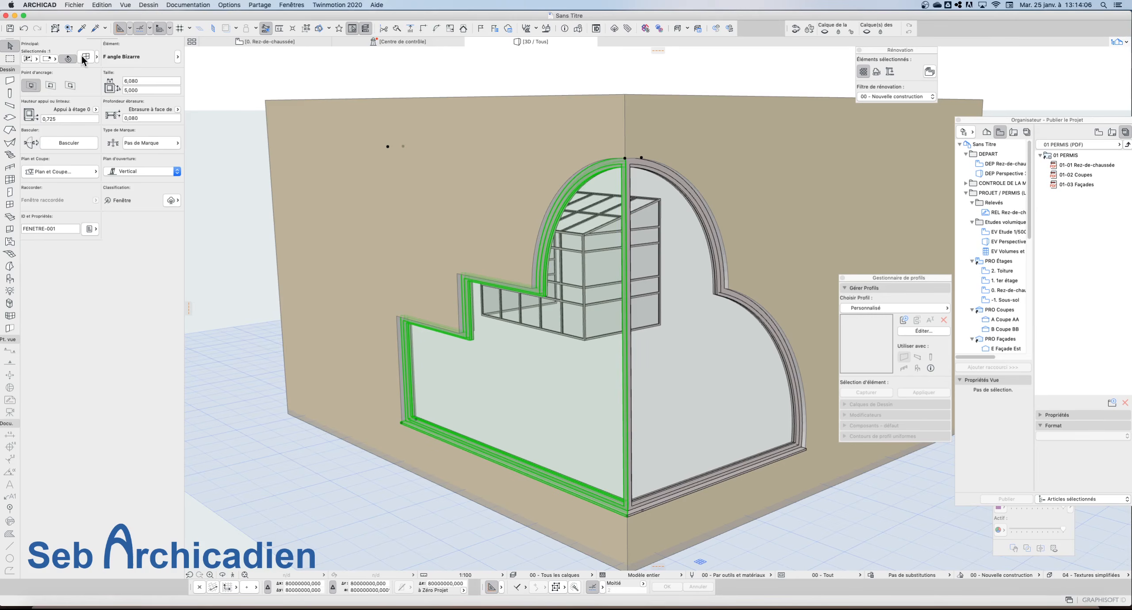
pyautogui.press('super+t')
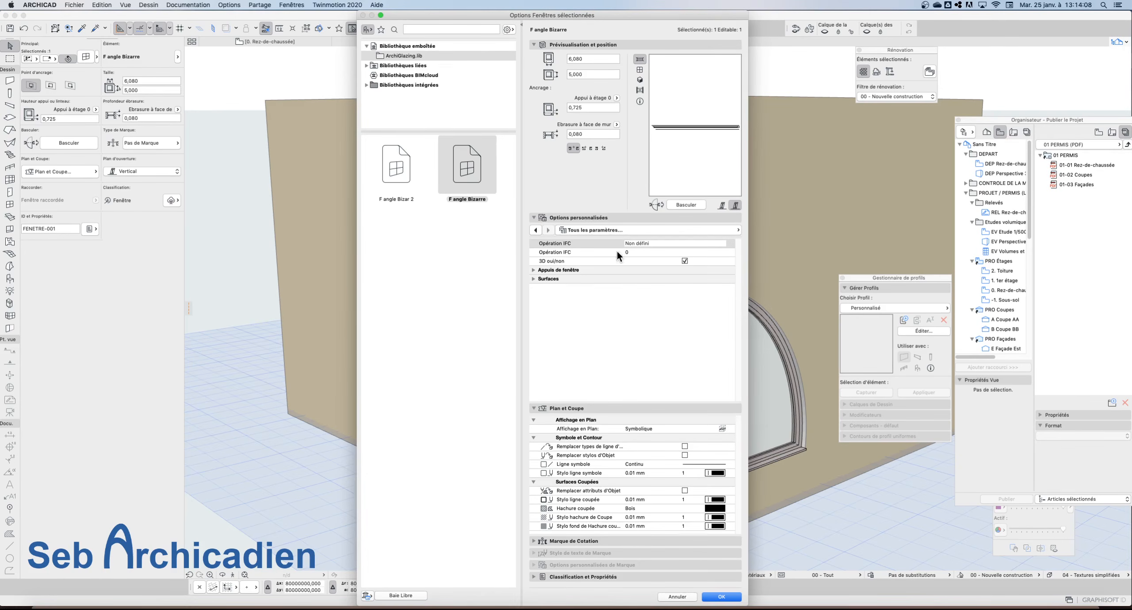
pyautogui.click(577, 231)
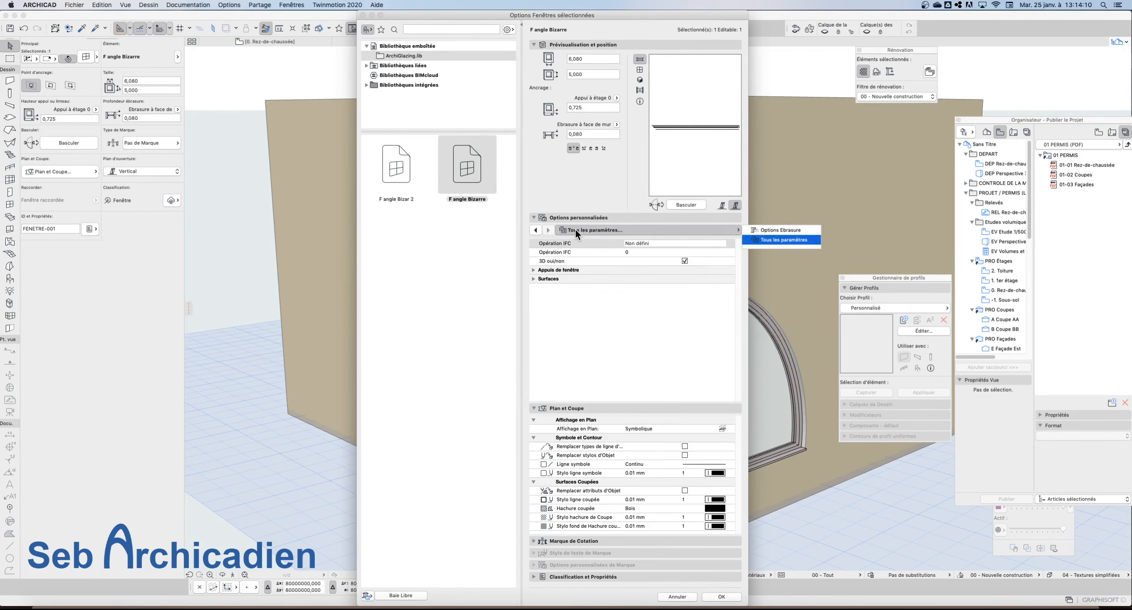
pyautogui.click(534, 231)
pyautogui.click(535, 230)
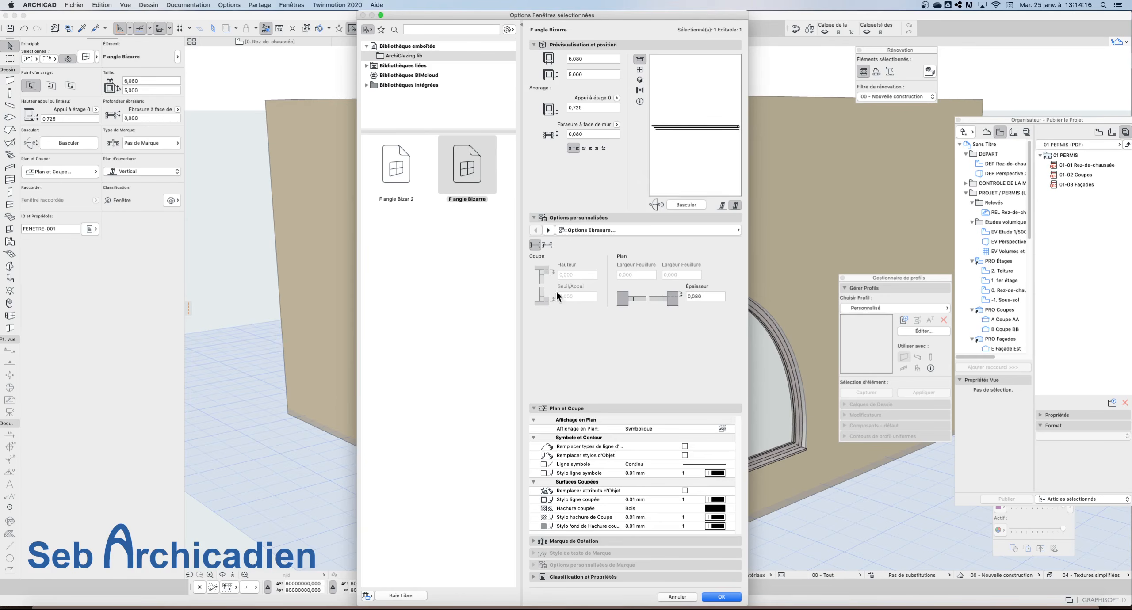
# Step: Examine the window's Appuis de fenêtre and Surfaces groups under Tous les paramètres, then close the settings and deselect the window
pyautogui.click(612, 230)
pyautogui.click(781, 240)
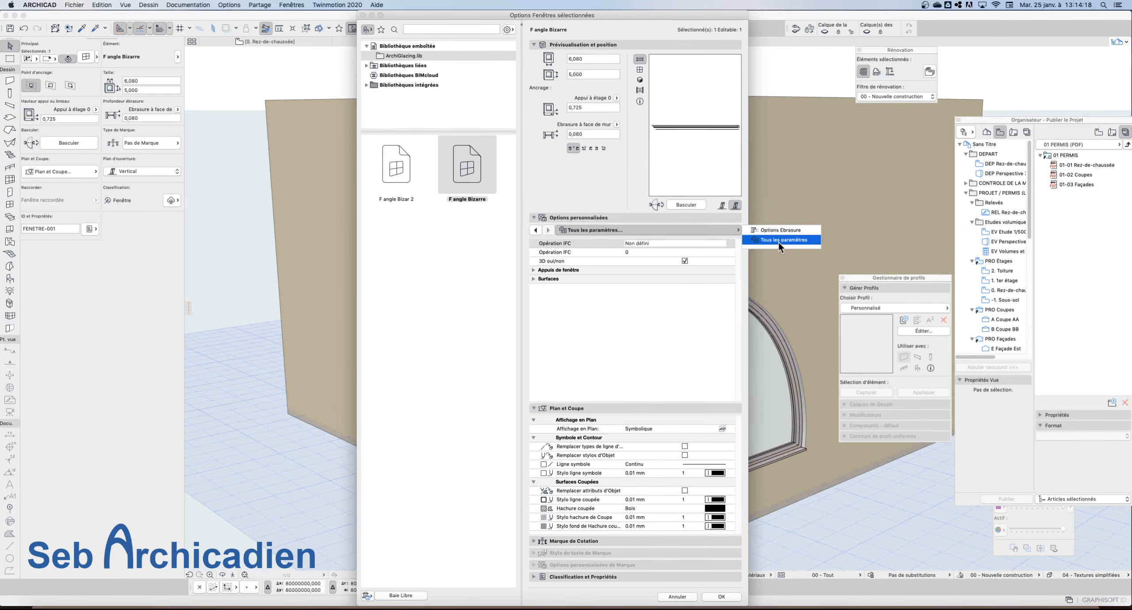
pyautogui.click(533, 270)
pyautogui.click(534, 323)
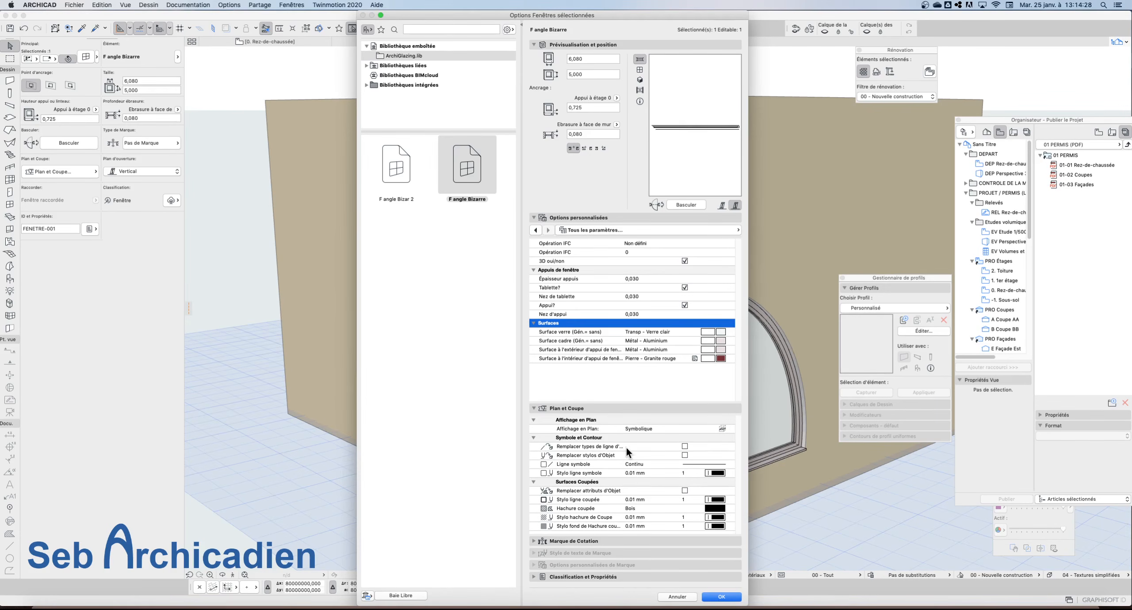
pyautogui.click(721, 597)
pyautogui.click(634, 59)
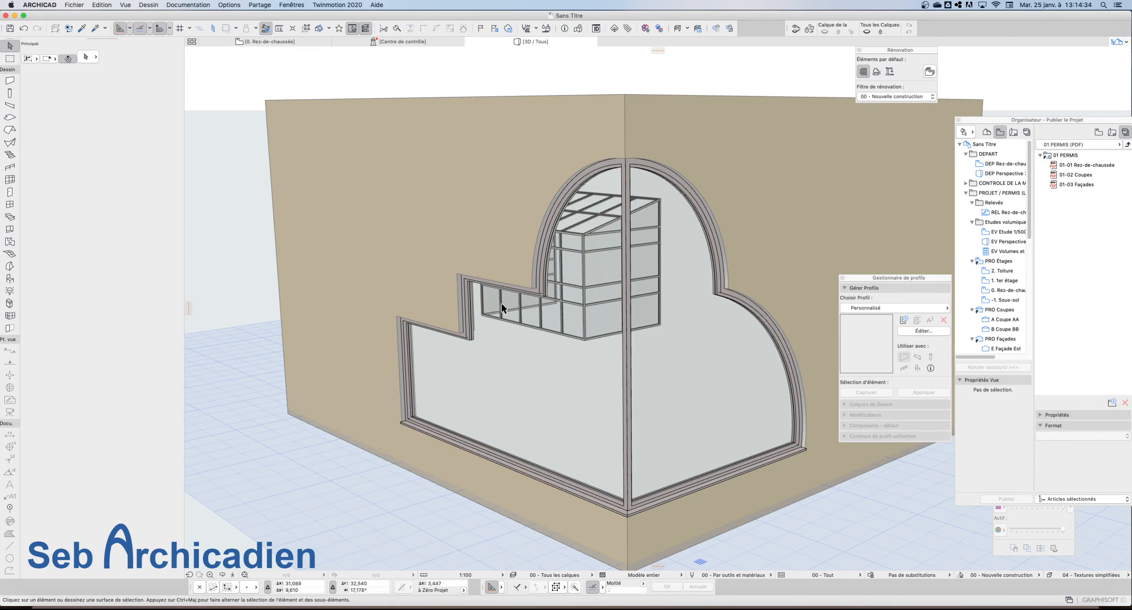
# Step: Inspect the finished corner window in 3D from several angles around the outer wall corner
pyautogui.keyDown('shift'); pyautogui.moveTo(502, 304); pyautogui.dragTo(266, 518, button='middle'); pyautogui.keyUp('shift')
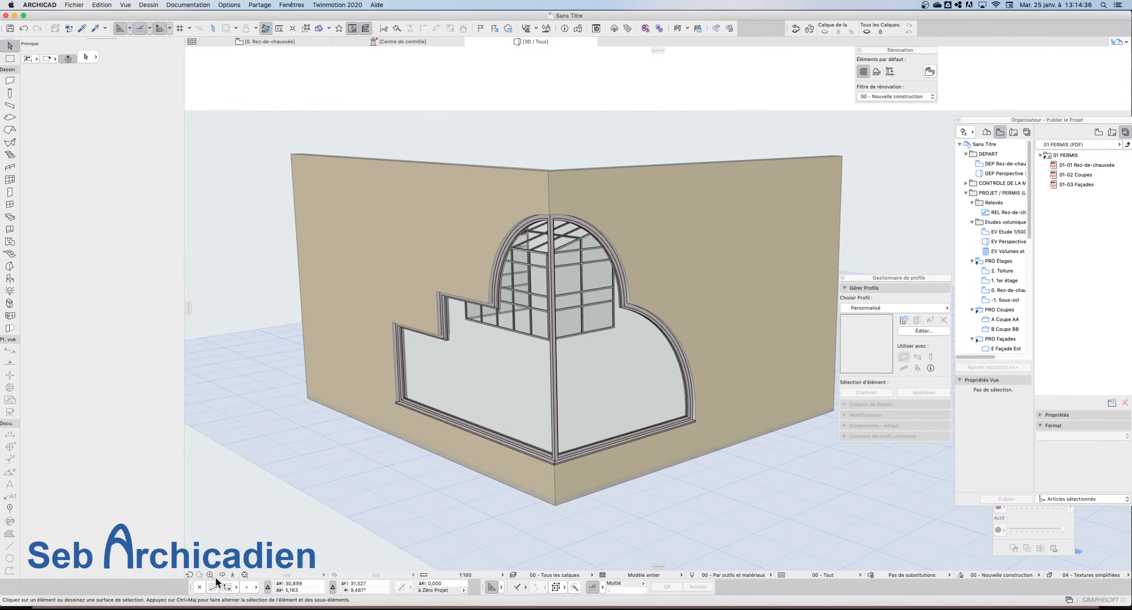
pyautogui.click(222, 574)
pyautogui.moveTo(518, 396); pyautogui.dragTo(728, 363)
pyautogui.moveTo(491, 371); pyautogui.dragTo(396, 399)
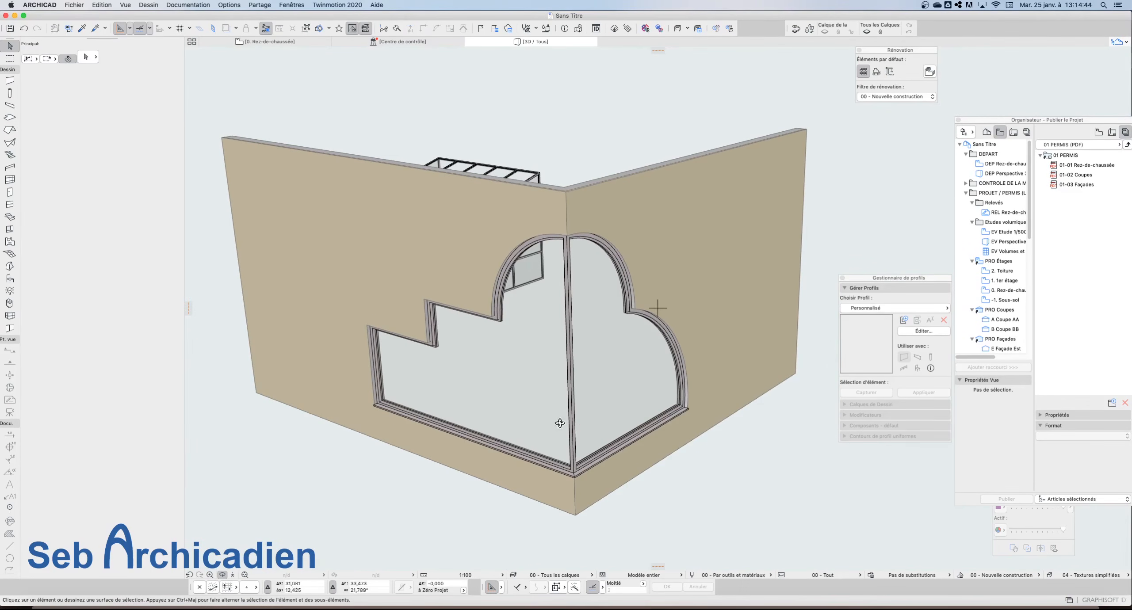
pyautogui.moveTo(666, 449); pyautogui.dragTo(679, 410)
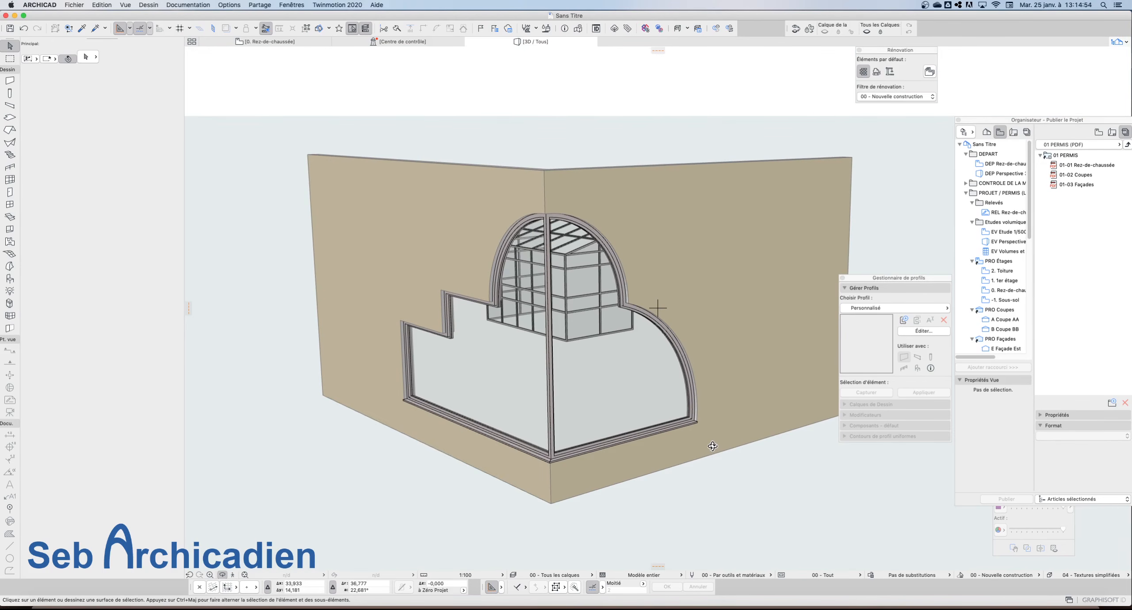